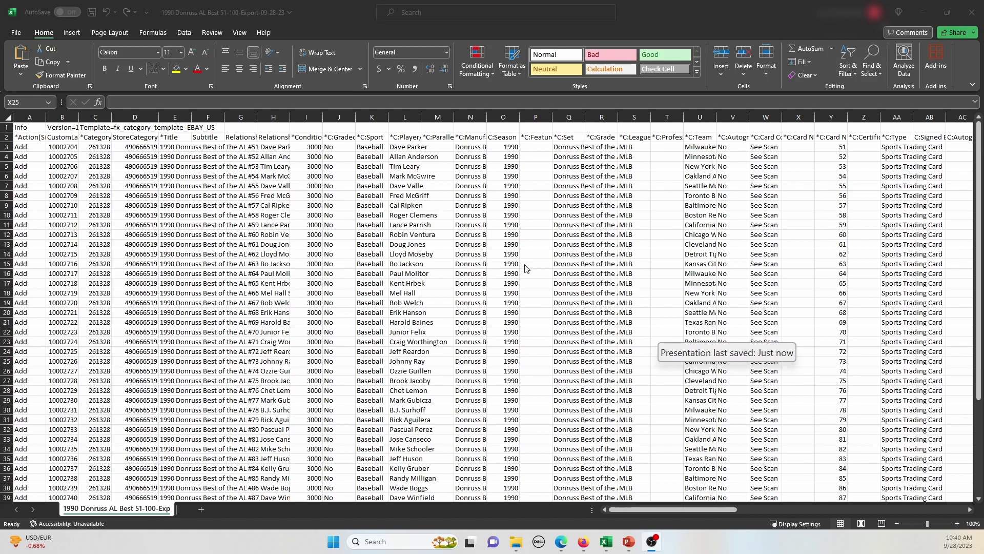
# Review the card numbers in column Y down to the last row and the picture links in cell AT3
pyautogui.click(831, 148)
pyautogui.scroll(-5, 822, 351)
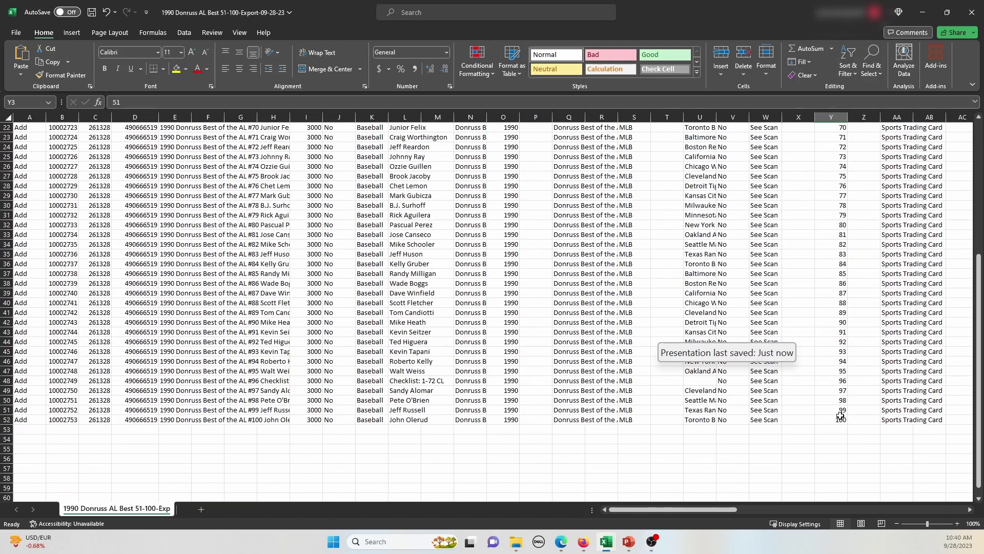
pyautogui.hotkey('ctrl', 'Down')
pyautogui.scroll(5, 386, 255)
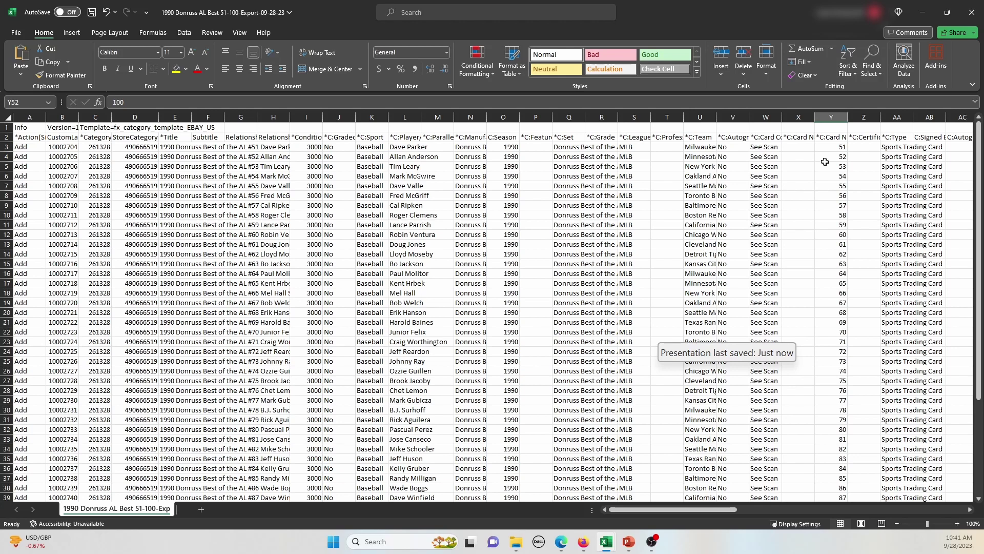
pyautogui.moveTo(684, 509); pyautogui.dragTo(814, 509)
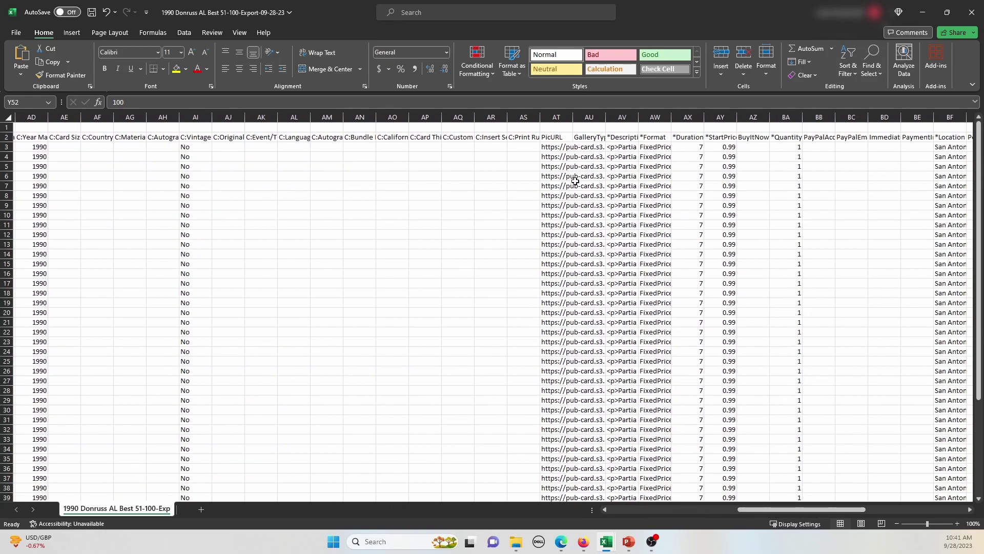
pyautogui.click(554, 145)
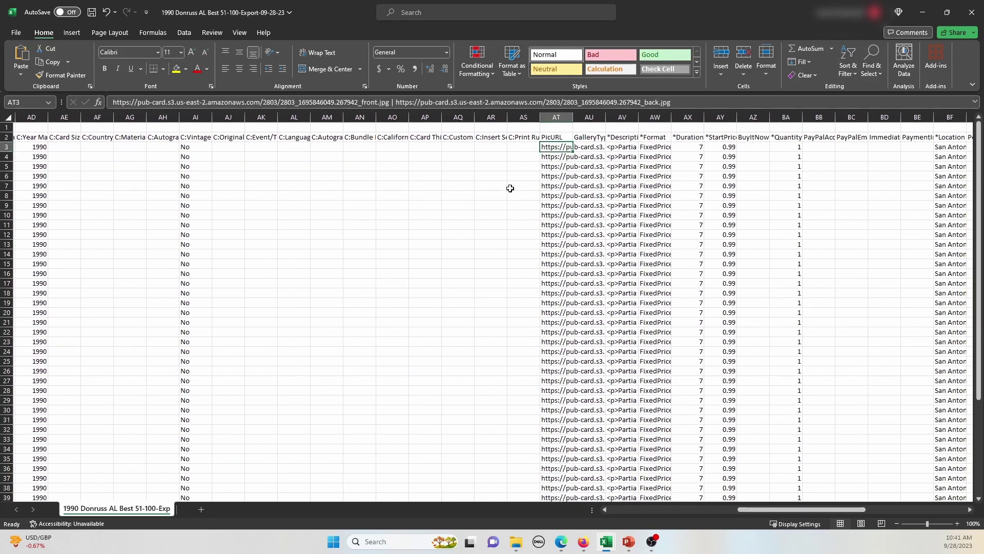
pyautogui.moveTo(772, 509); pyautogui.dragTo(620, 511)
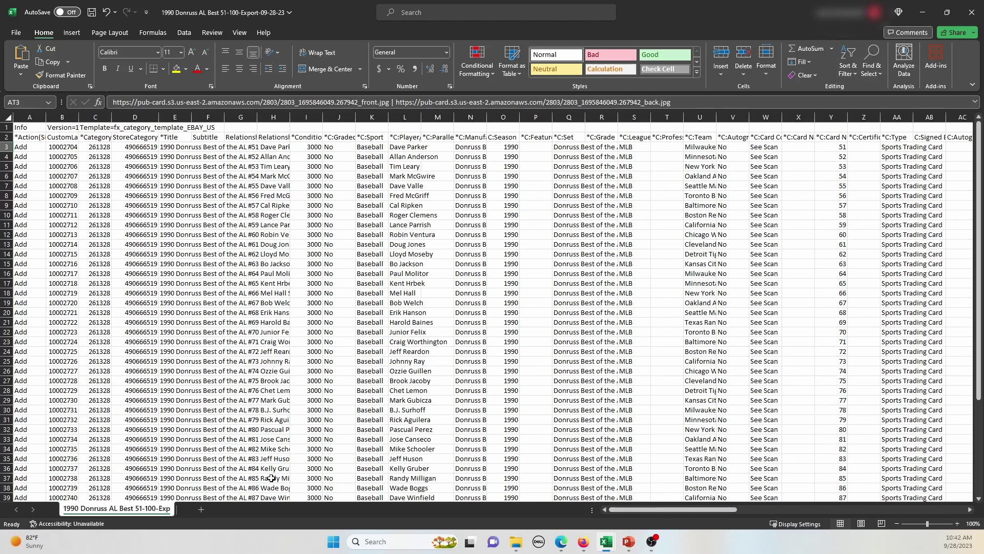
# Add a new worksheet and copy the card numbers from Y3:Y52 of the export sheet into it, starting at A1
pyautogui.click(200, 509)
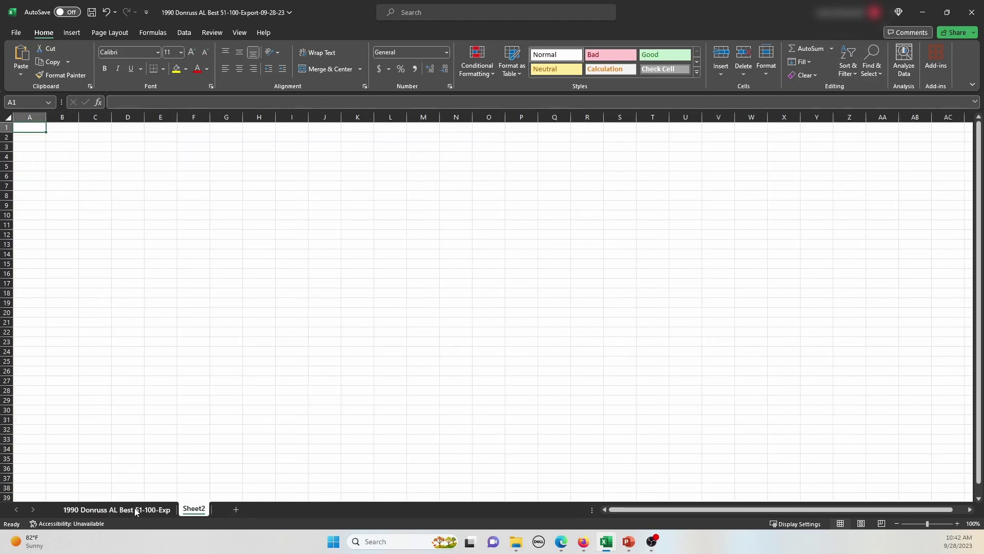
pyautogui.click(134, 507)
pyautogui.moveTo(830, 150); pyautogui.dragTo(833, 477)
pyautogui.hotkey('ctrl', 'c')
pyautogui.click(193, 508)
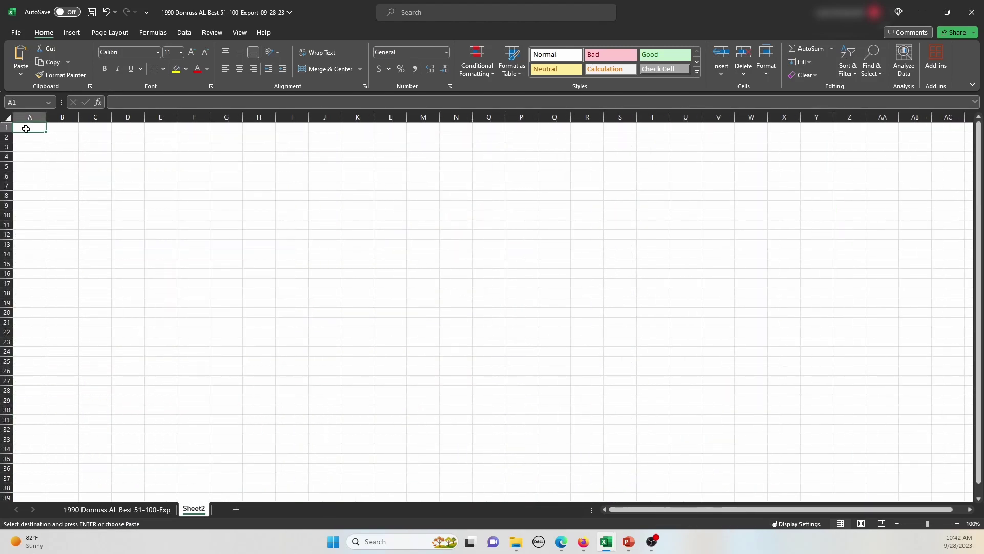
pyautogui.hotkey('ctrl', 'v')
# Copy the player names from L3:L52 of the export sheet into Sheet2, starting at B1
pyautogui.click(50, 129)
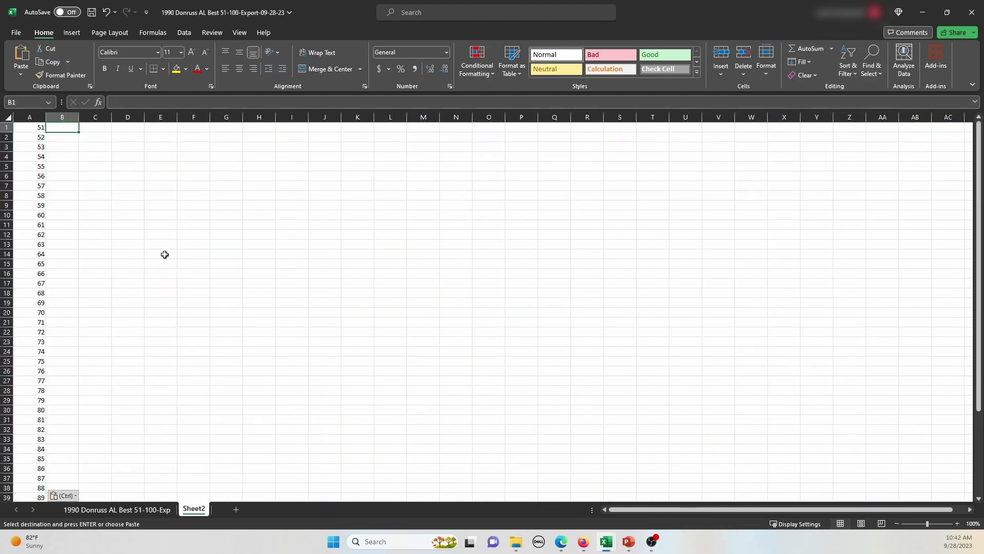
pyautogui.click(117, 509)
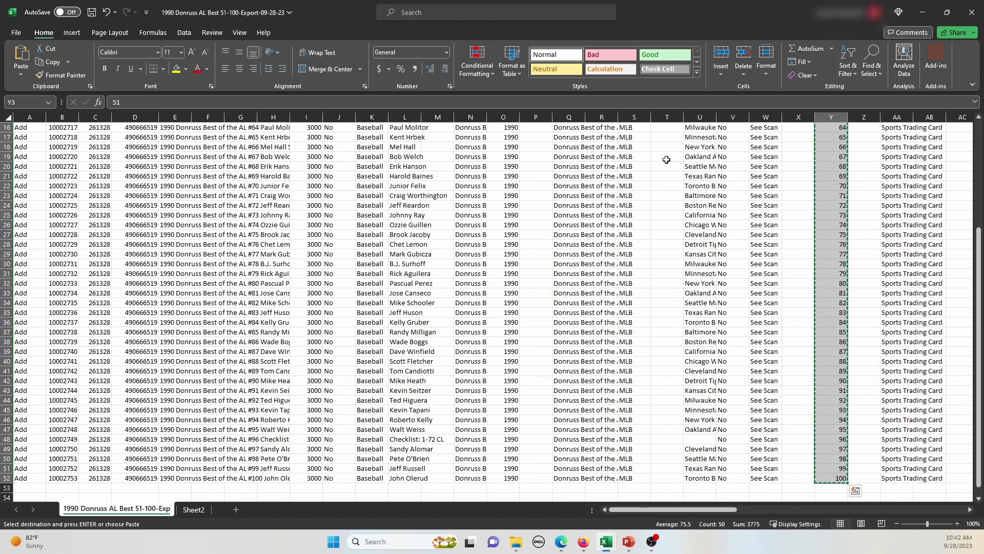
pyautogui.scroll(5, 428, 174)
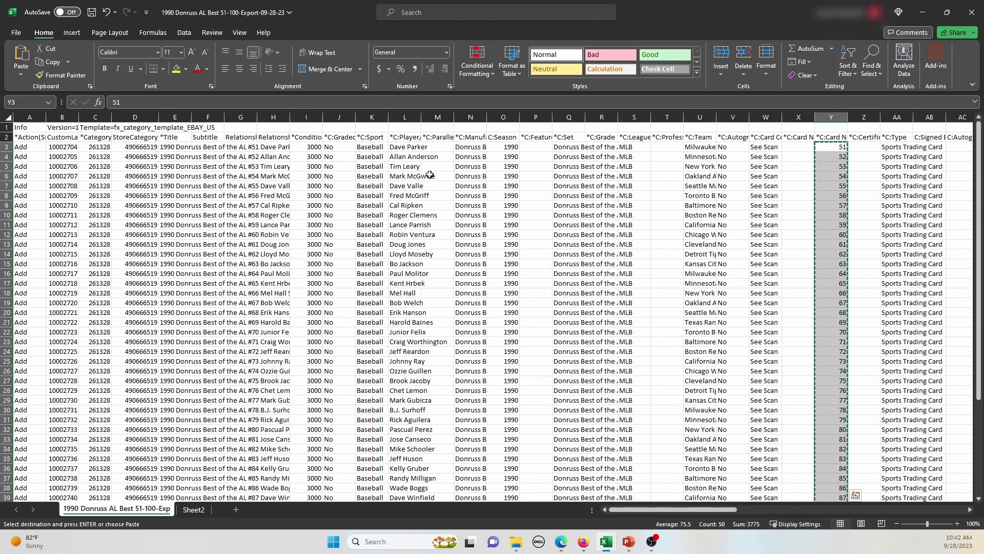
pyautogui.moveTo(410, 147); pyautogui.dragTo(411, 475)
pyautogui.hotkey('ctrl', 'c')
pyautogui.click(193, 509)
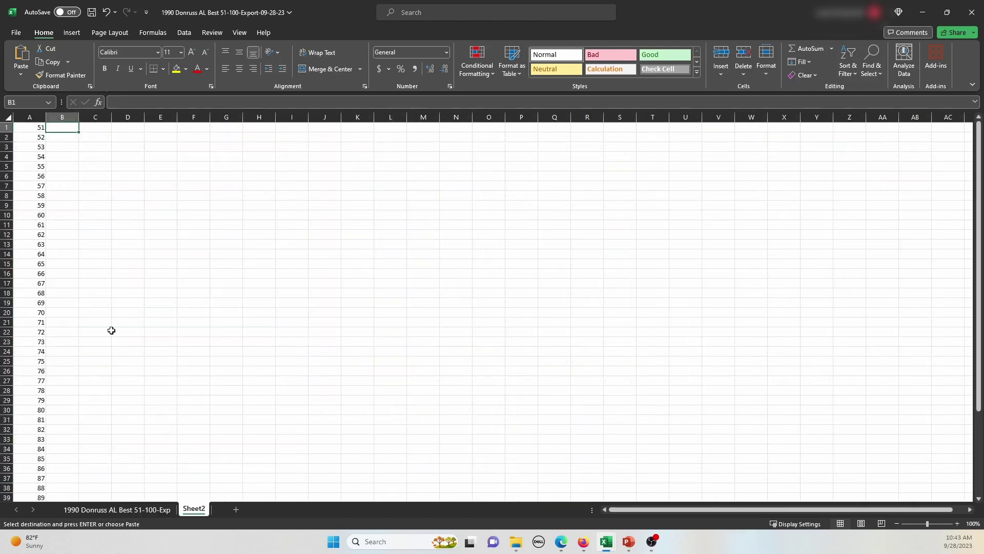
pyautogui.hotkey('ctrl', 'v')
pyautogui.click(141, 205)
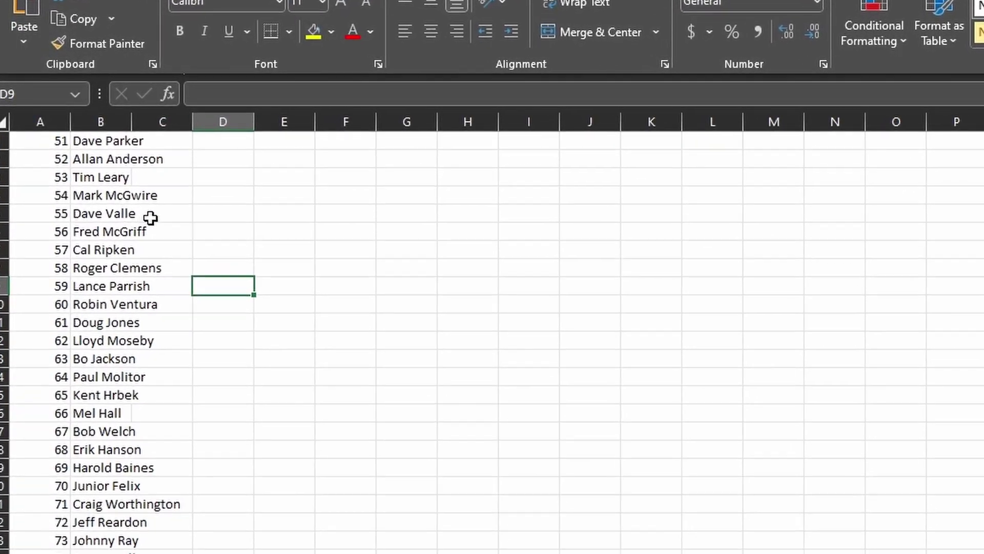
# Enter the formula =A1&" "&B1 in D1 to join the card number and player name with a space
pyautogui.click(224, 144)
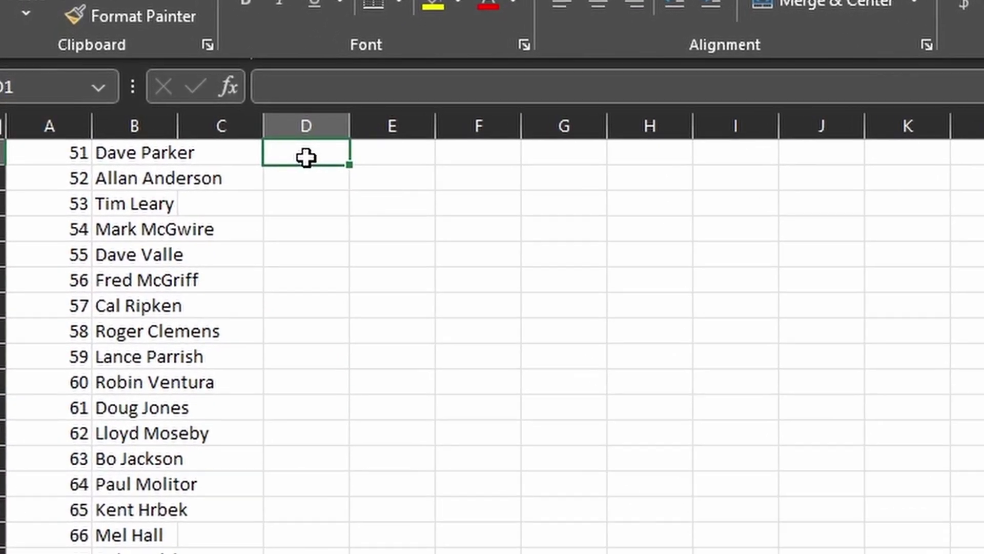
pyautogui.click(317, 88)
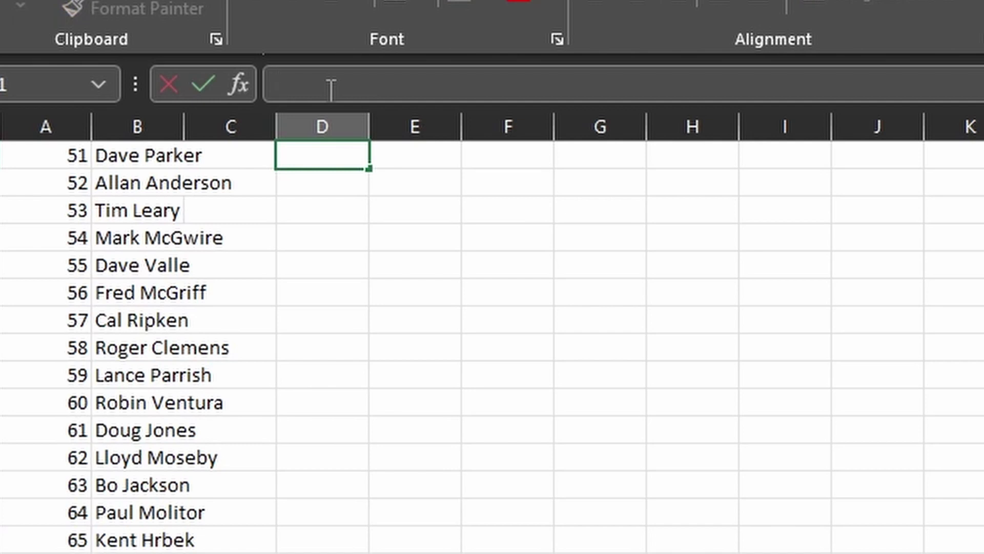
pyautogui.write('=')
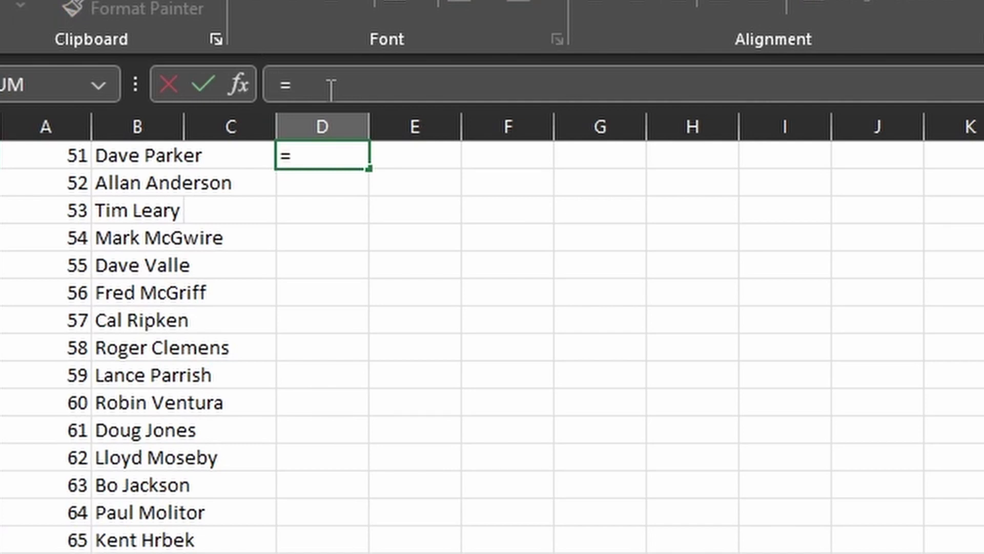
pyautogui.click(36, 152)
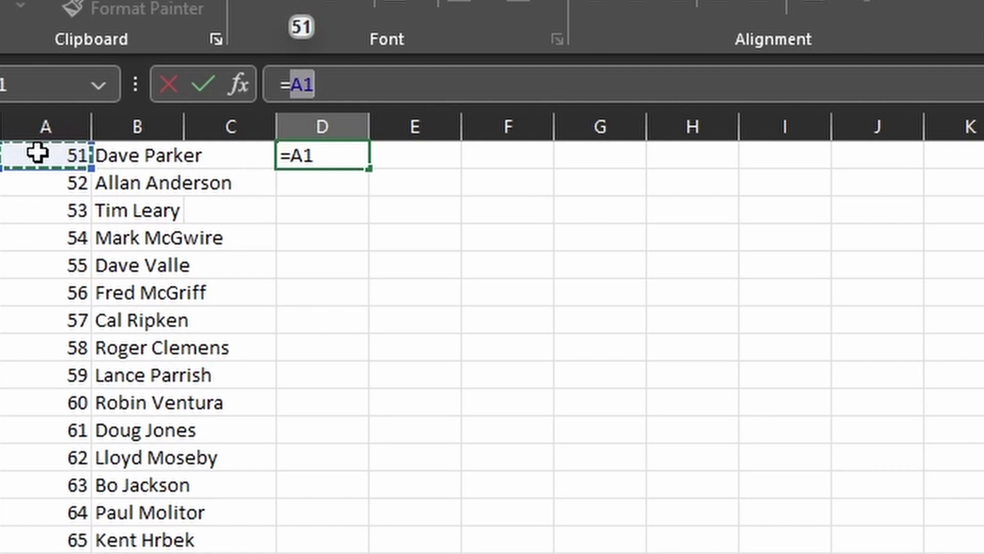
pyautogui.write('&')
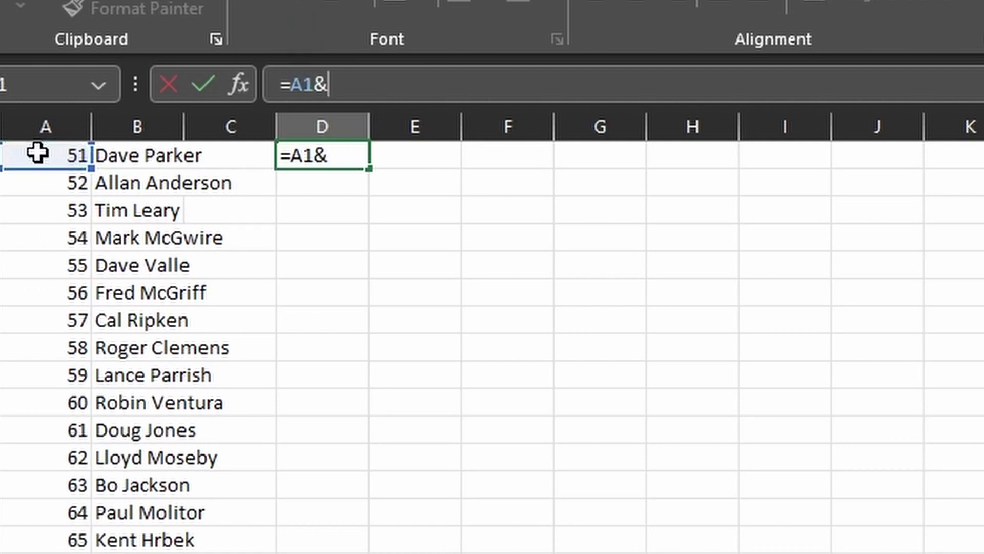
pyautogui.write('" "&')
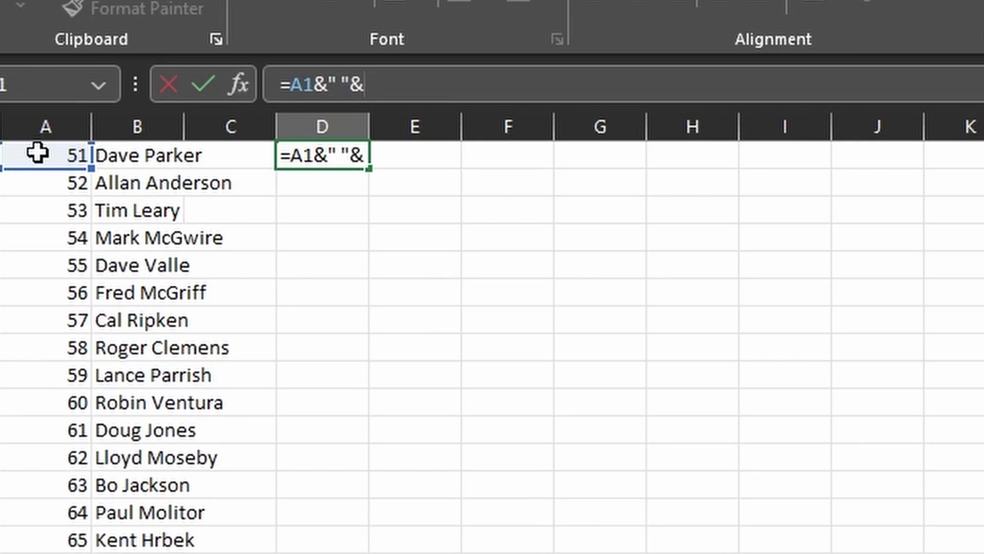
pyautogui.click(145, 153)
pyautogui.press('Return')
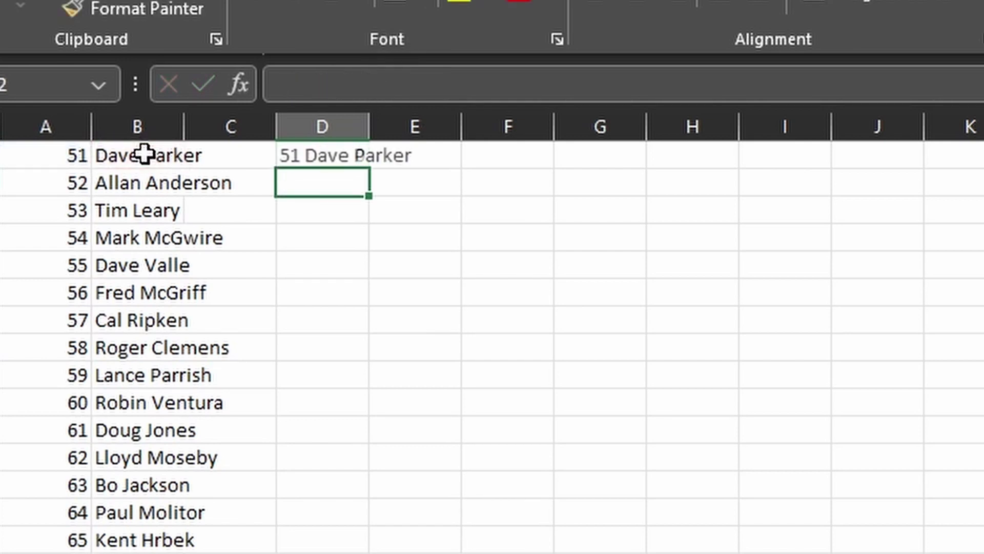
# Fill the combining formula from D1 down through D50
pyautogui.click(309, 160)
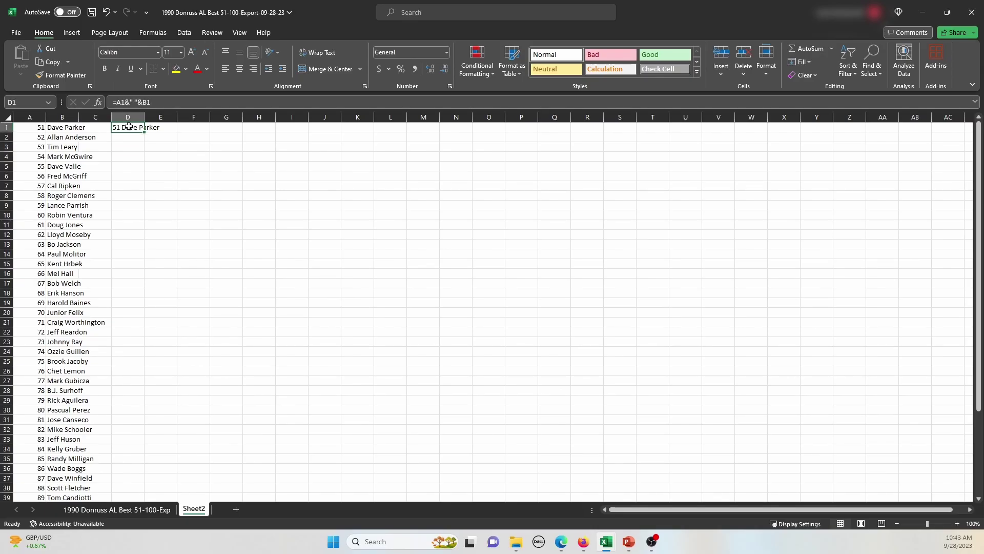
pyautogui.moveTo(129, 126); pyautogui.dragTo(123, 461)
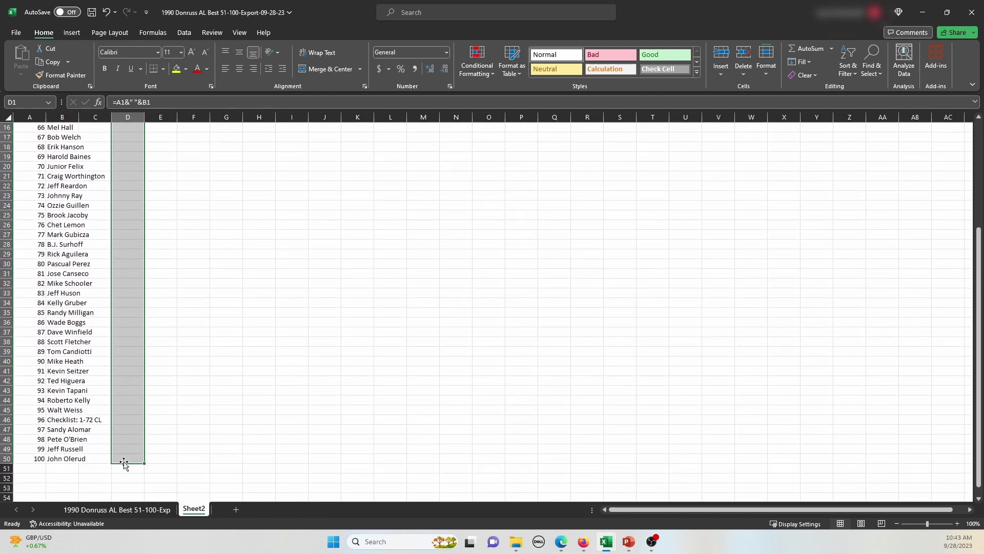
pyautogui.click(801, 63)
pyautogui.click(813, 75)
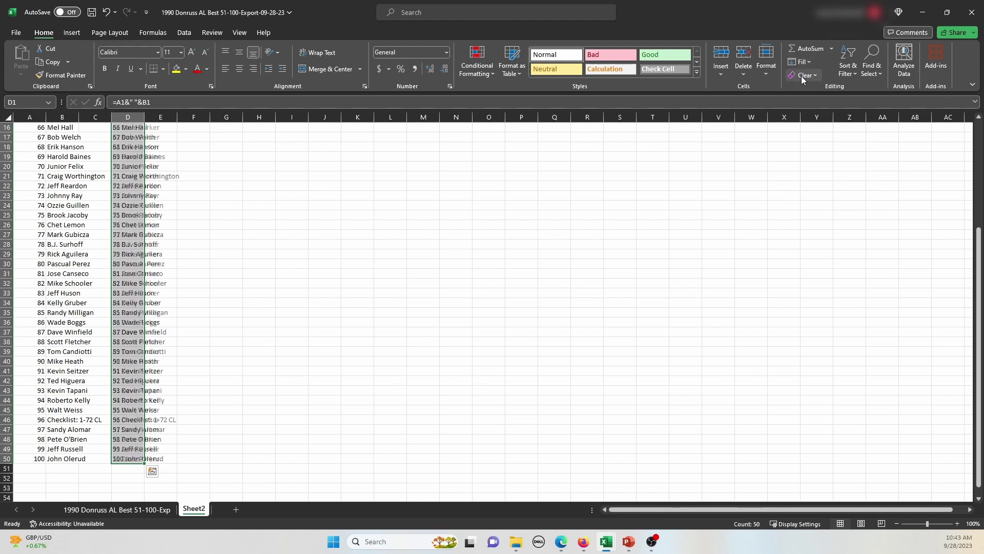
pyautogui.click(240, 349)
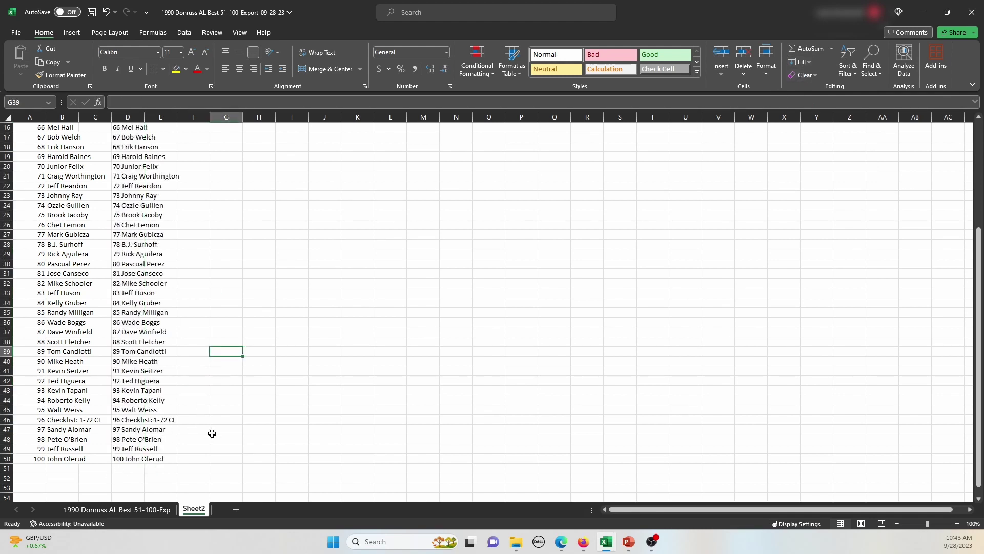
pyautogui.scroll(5, 212, 433)
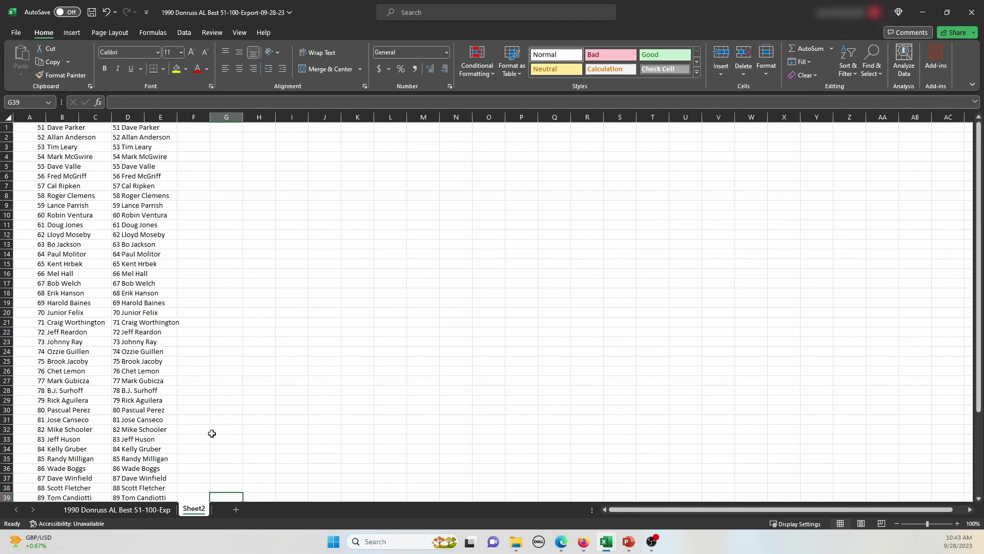
# Copy the formula cell D1 and paste it into J56 of the export sheet, then inspect the pasted formula
pyautogui.click(125, 130)
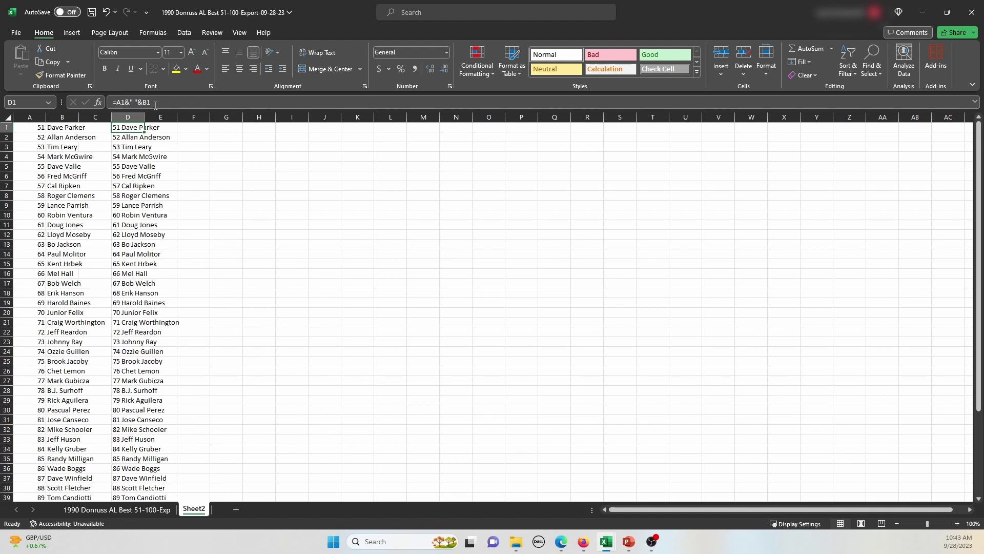
pyautogui.click(130, 156)
pyautogui.click(125, 129)
pyautogui.hotkey('ctrl', 'c')
pyautogui.click(117, 509)
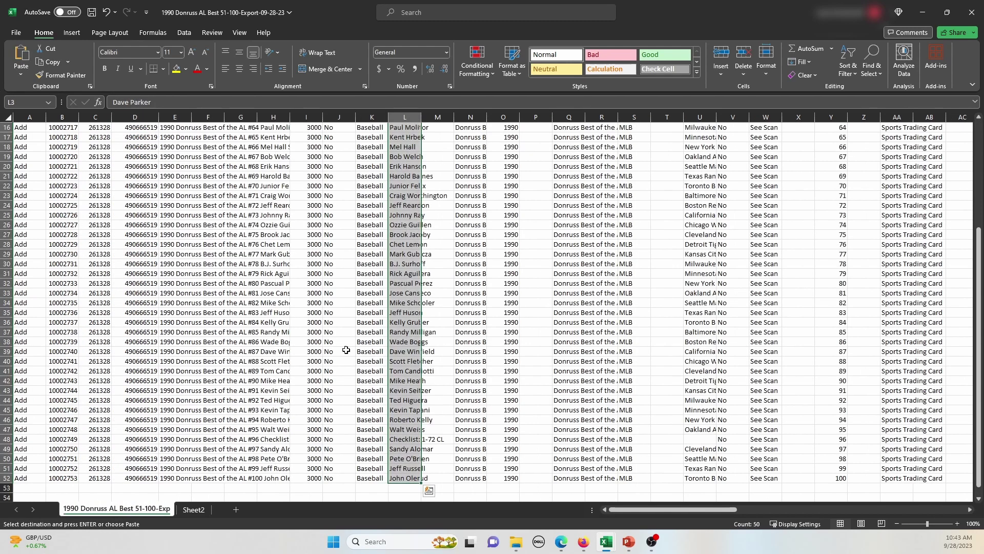
pyautogui.scroll(-6, 410, 253)
pyautogui.click(340, 341)
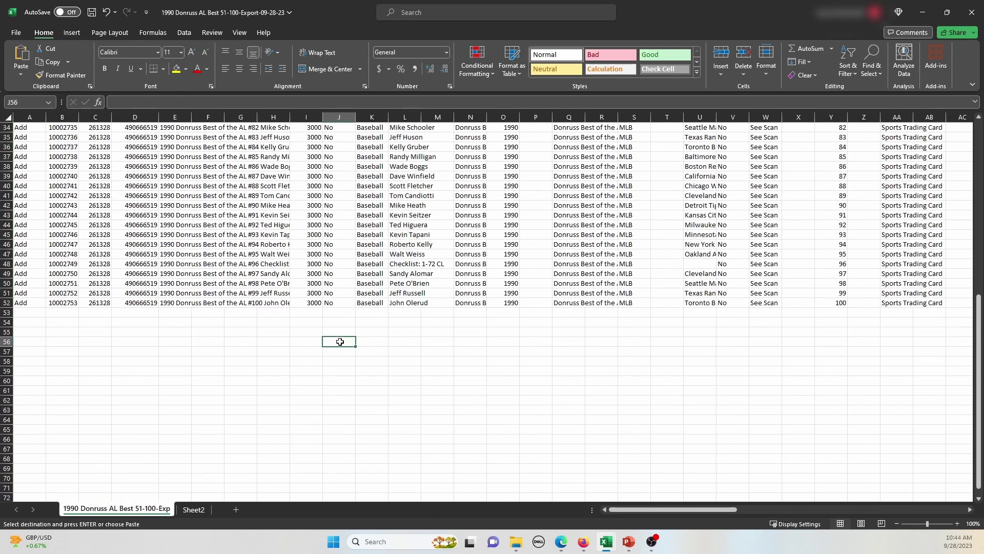
pyautogui.hotkey('ctrl', 'v')
pyautogui.click(342, 382)
pyautogui.click(336, 341)
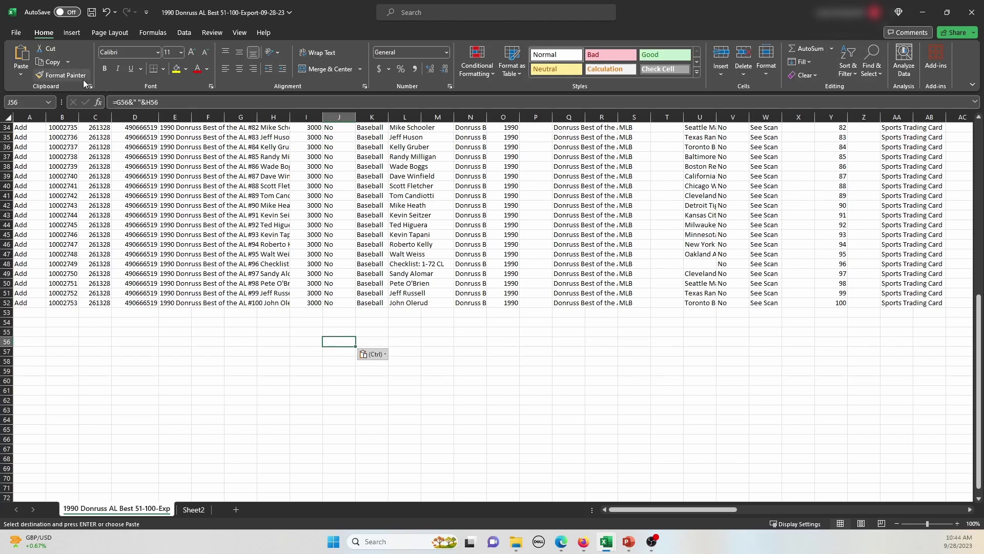
# Clear the pasted formula from cell J56 of the export sheet
pyautogui.click(325, 352)
pyautogui.click(330, 332)
pyautogui.click(335, 340)
pyautogui.press('Delete')
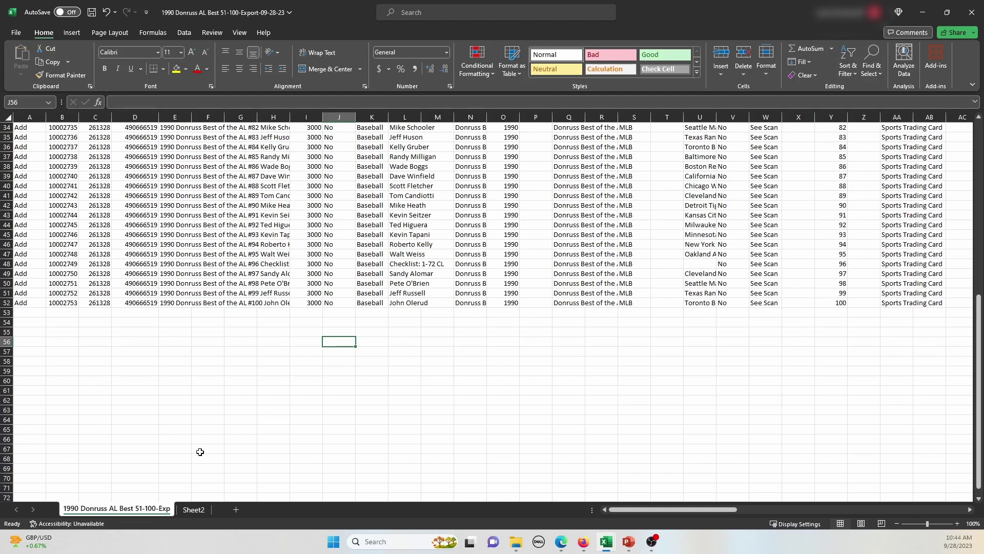
# Copy the combined entries in D1:D50 of Sheet2 and paste them as values only, starting at F1
pyautogui.click(194, 509)
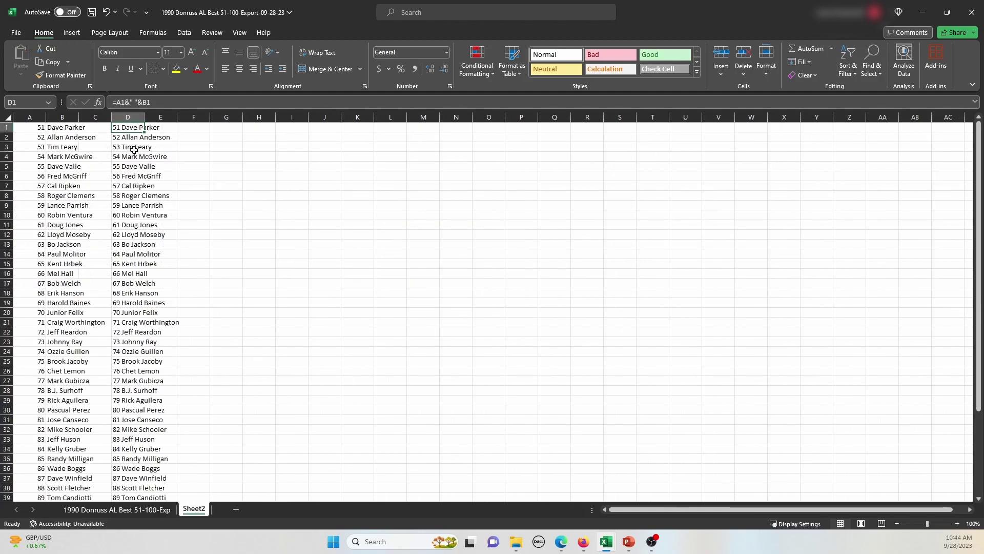
pyautogui.moveTo(121, 128); pyautogui.dragTo(138, 476)
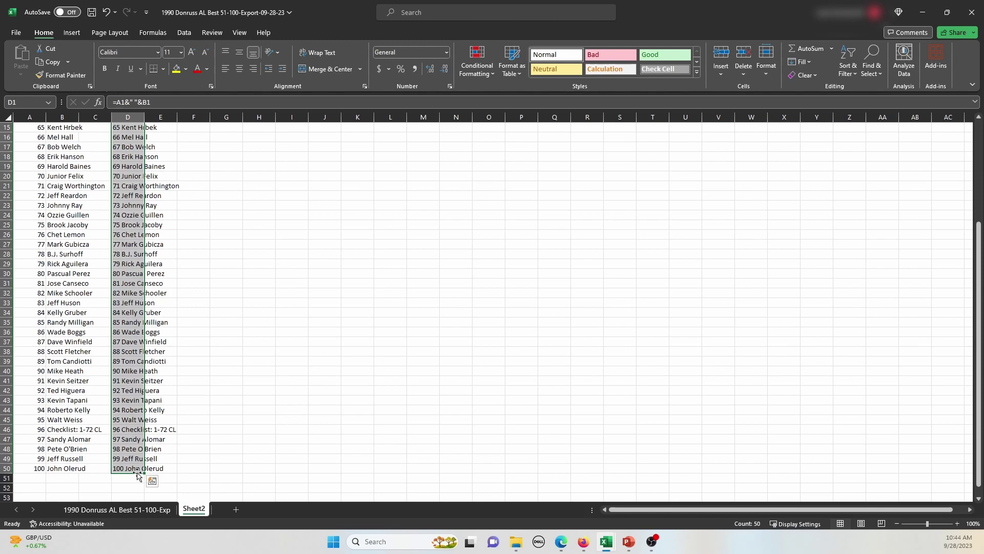
pyautogui.hotkey('ctrl', 'c')
pyautogui.scroll(5, 203, 294)
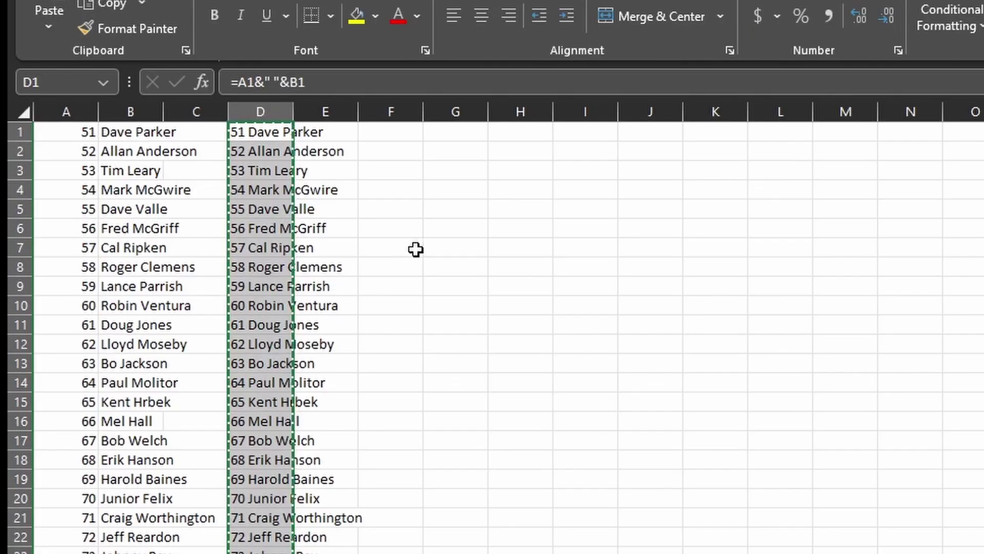
pyautogui.click(387, 134)
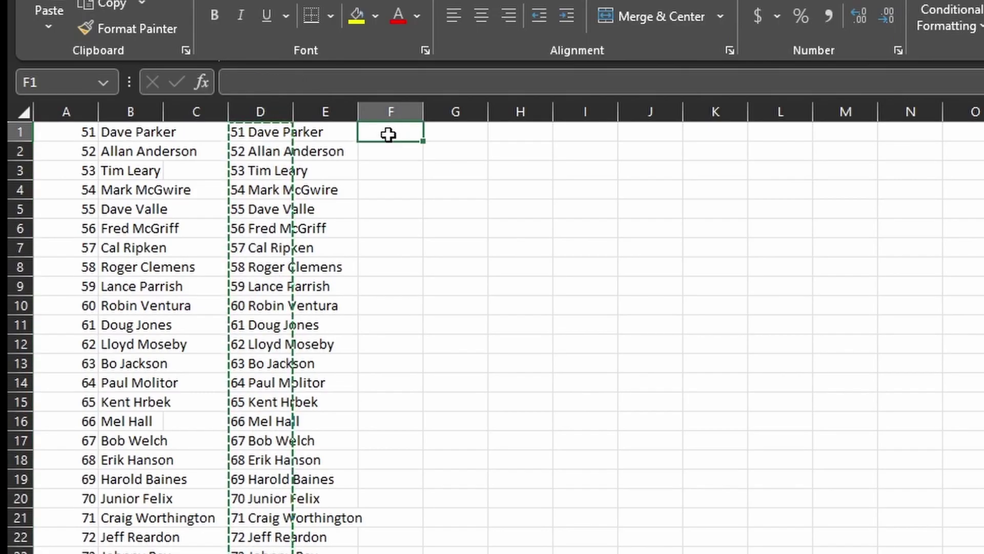
pyautogui.rightClick(388, 134)
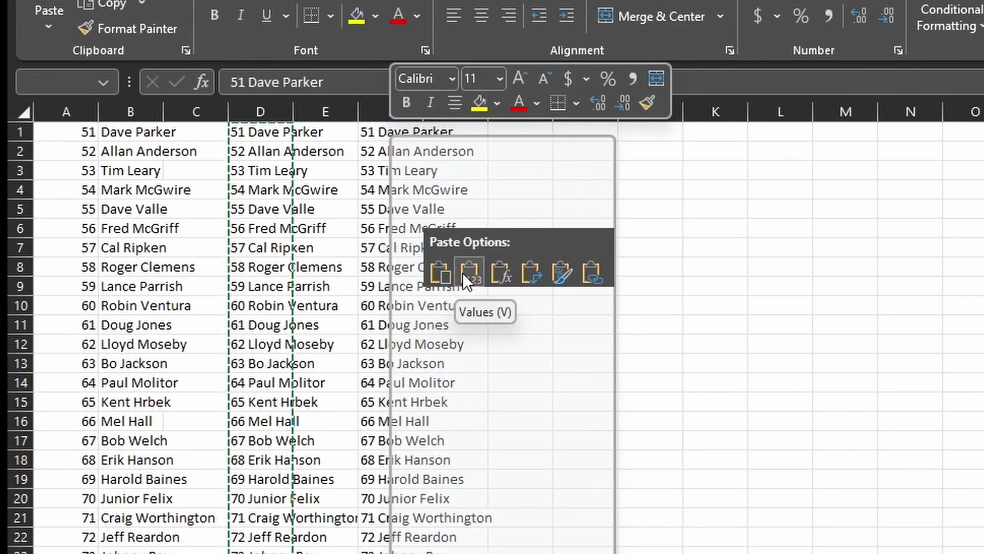
pyautogui.click(469, 272)
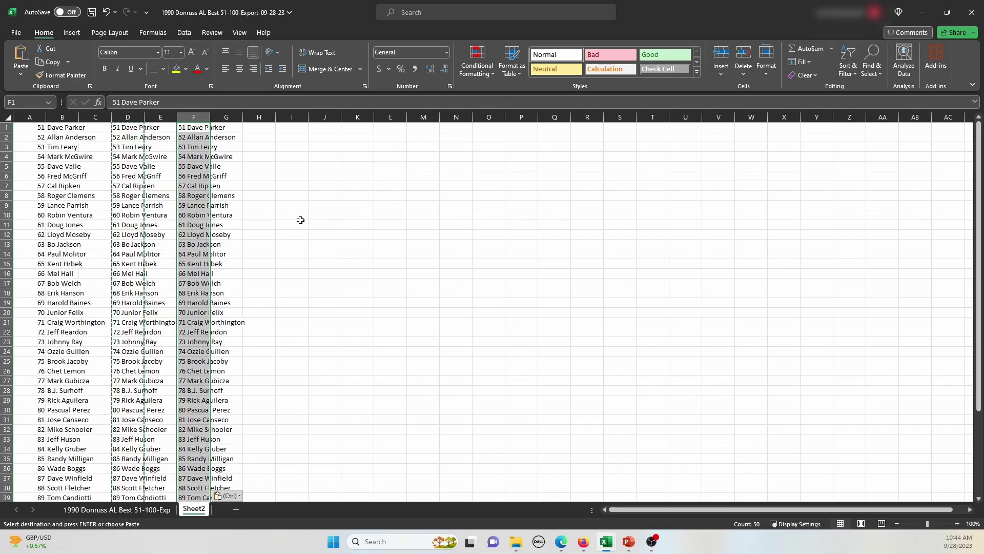
# Clear the card number in A1, then compare the formula cell D1 with the pasted value in F1
pyautogui.click(300, 219)
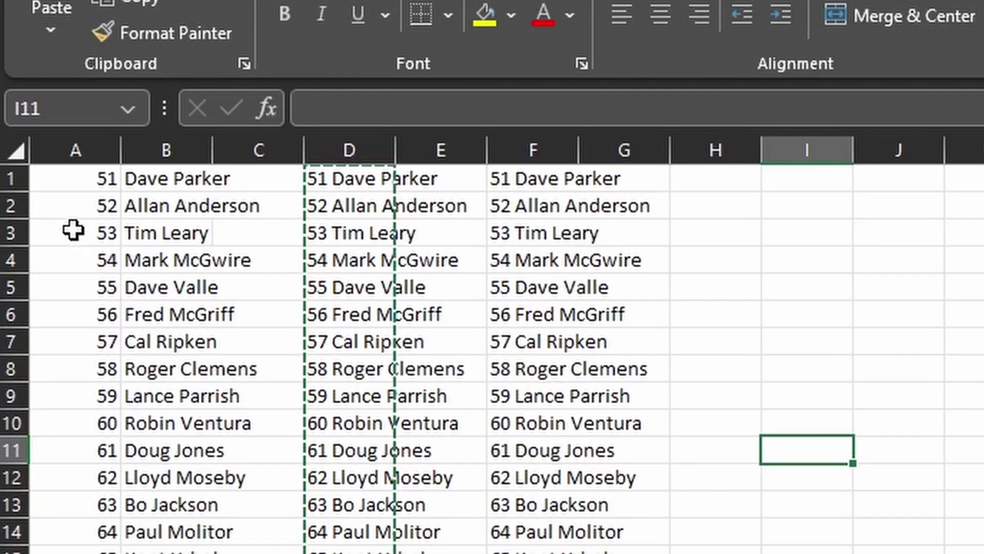
pyautogui.click(30, 128)
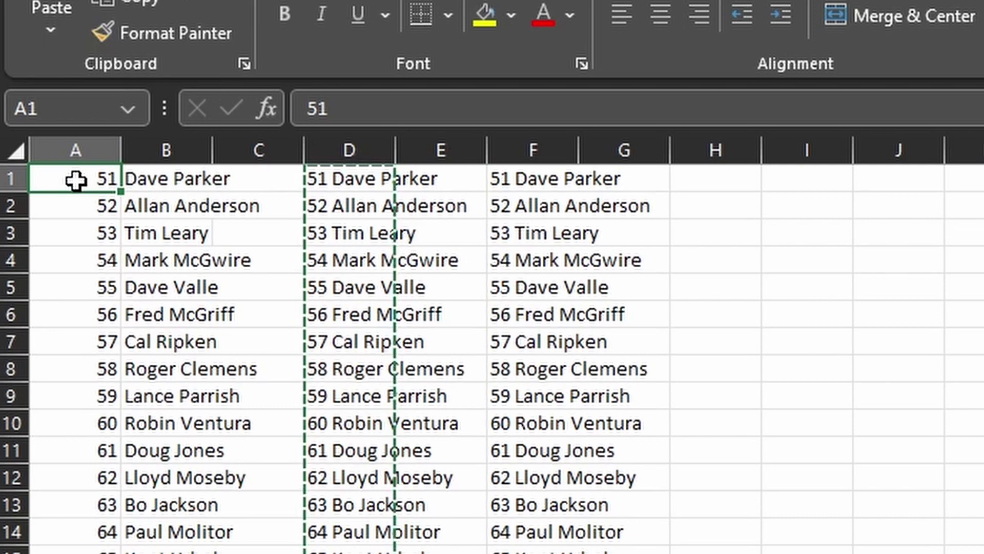
pyautogui.press('Delete')
pyautogui.click(338, 177)
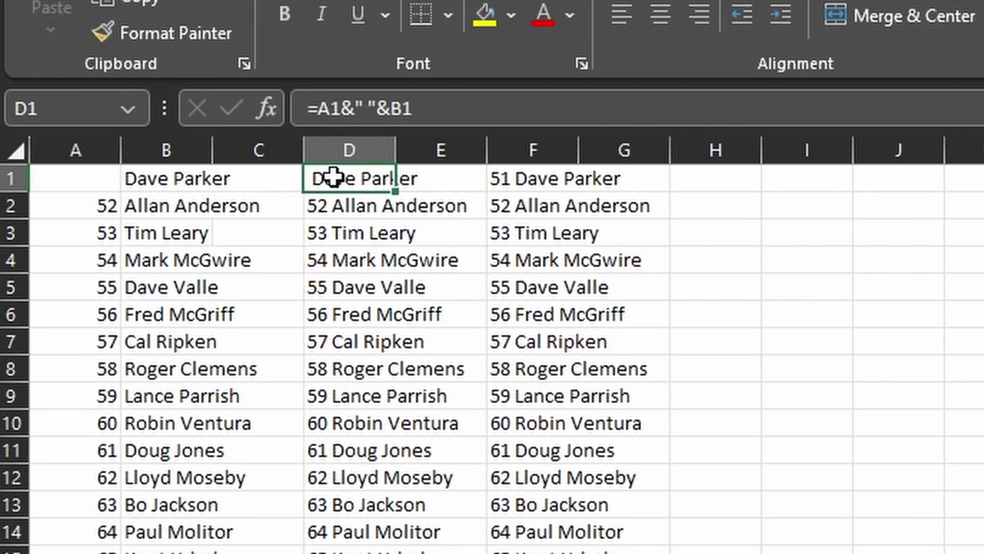
pyautogui.click(528, 179)
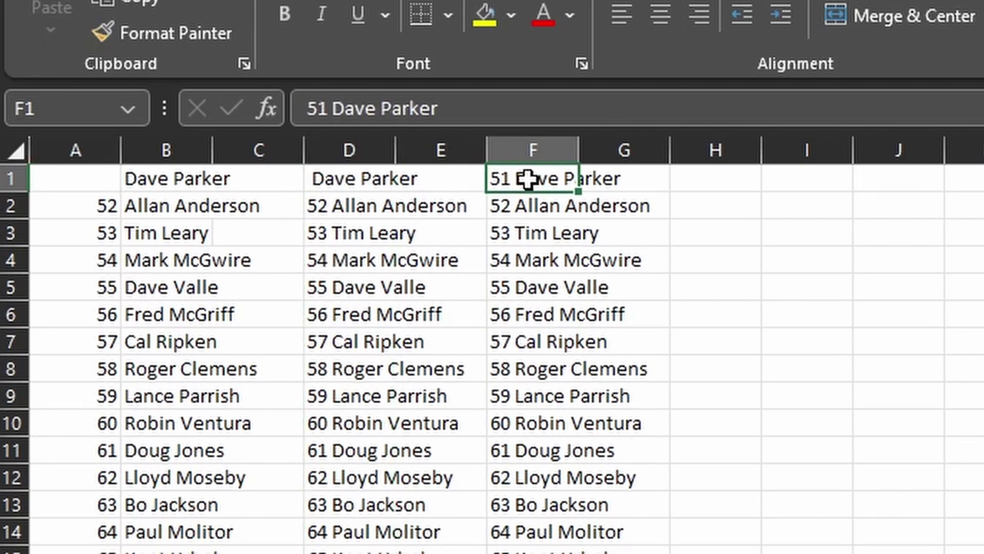
# Clear the source data and formulas from A1:E50 of Sheet2, leaving only the pasted entries in column F
pyautogui.moveTo(91, 176); pyautogui.dragTo(383, 553)
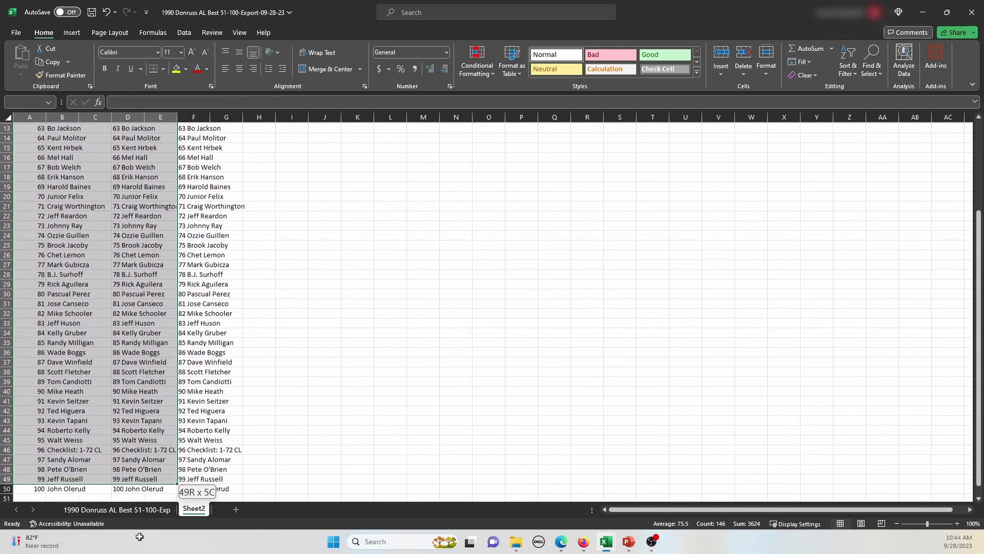
pyautogui.moveTo(138, 536); pyautogui.dragTo(148, 474)
pyautogui.press('Delete')
pyautogui.scroll(5, 169, 457)
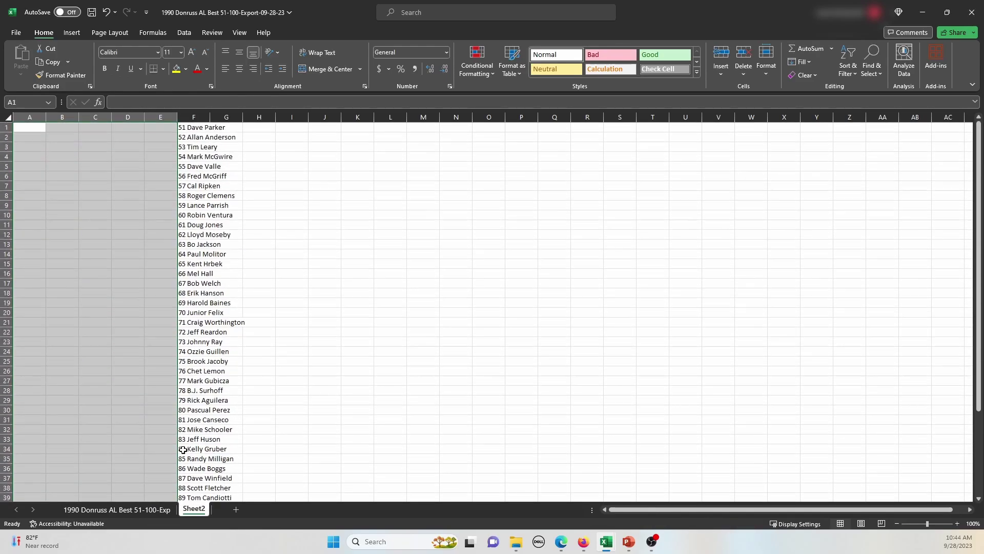
pyautogui.click(289, 283)
# Move the combined entries from F1:F50 to column A, starting at A1
pyautogui.click(186, 126)
pyautogui.moveTo(186, 127); pyautogui.dragTo(189, 478)
pyautogui.scroll(5, 222, 375)
pyautogui.scroll(-3, 213, 400)
pyautogui.scroll(-5, 213, 400)
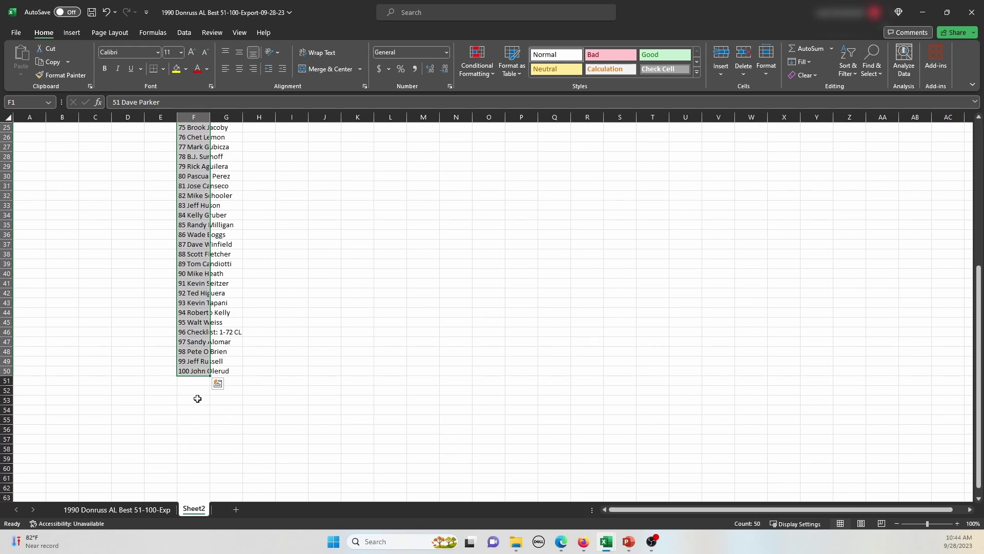
pyautogui.moveTo(185, 376); pyautogui.dragTo(32, 380)
pyautogui.click(84, 361)
pyautogui.scroll(7, 89, 353)
pyautogui.scroll(1, 90, 353)
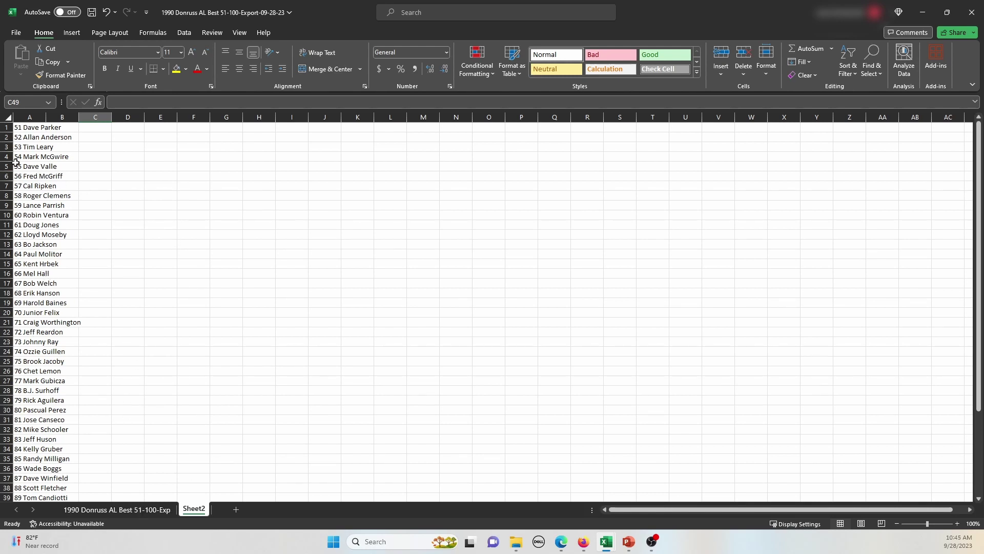
# Review the export sheet, then clear all combined entries from A1:A50 of Sheet2 and select A1
pyautogui.scroll(-3, 124, 308)
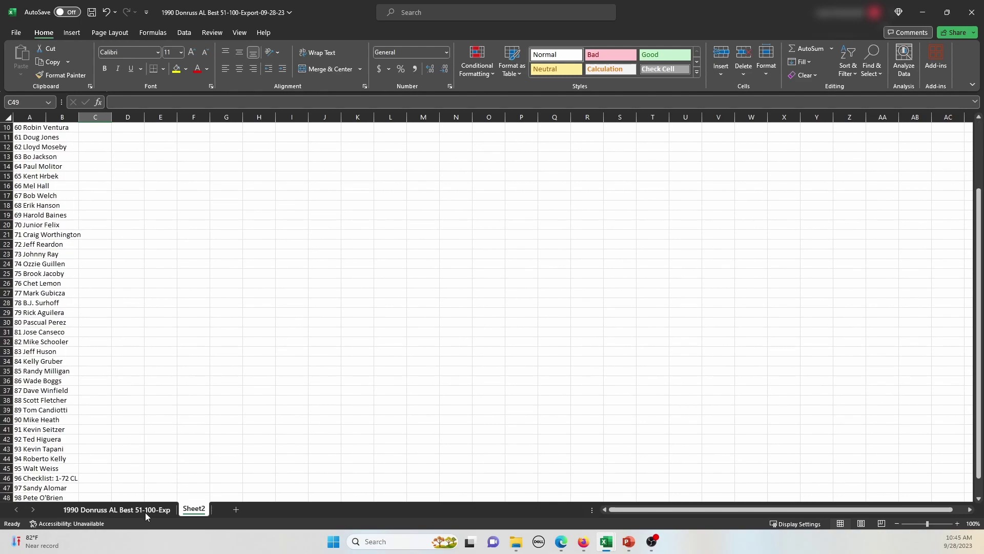
pyautogui.click(162, 511)
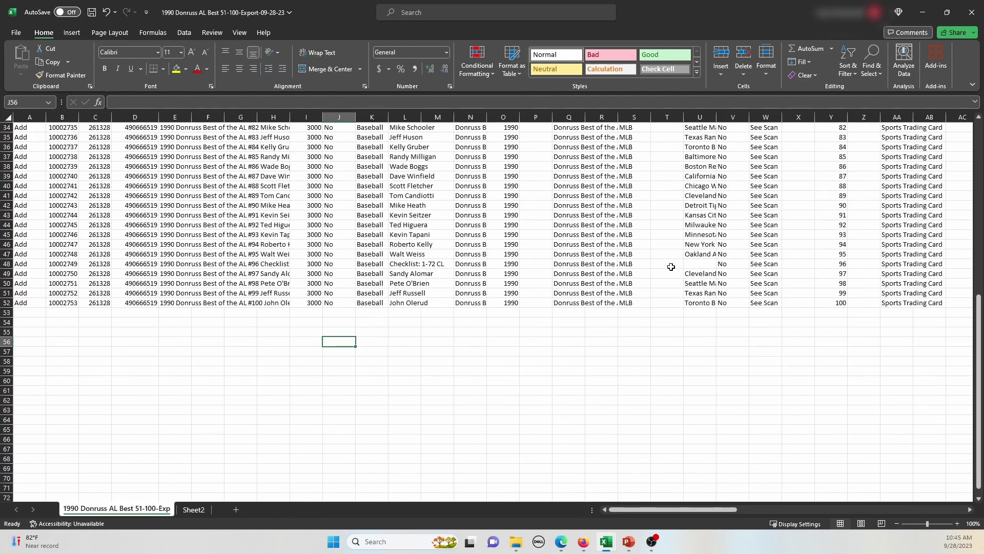
pyautogui.scroll(11, 663, 268)
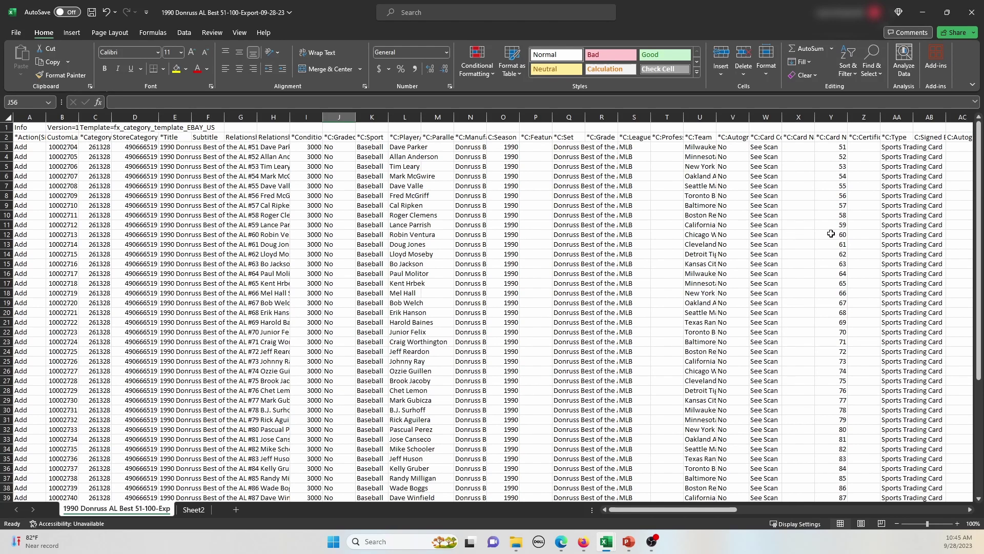
pyautogui.click(195, 510)
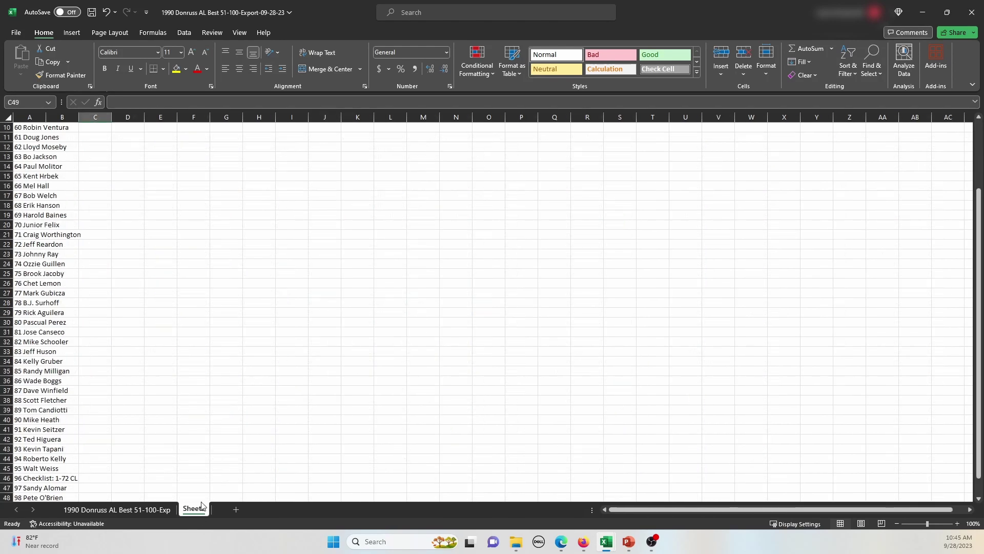
pyautogui.moveTo(26, 132); pyautogui.dragTo(37, 476)
pyautogui.press('Delete')
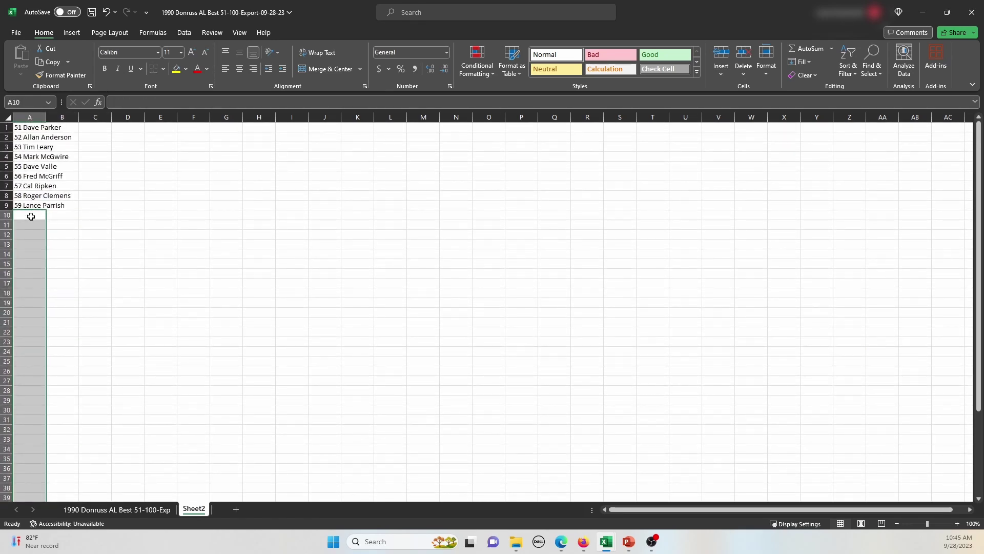
pyautogui.moveTo(27, 216); pyautogui.dragTo(29, 127)
pyautogui.press('Delete')
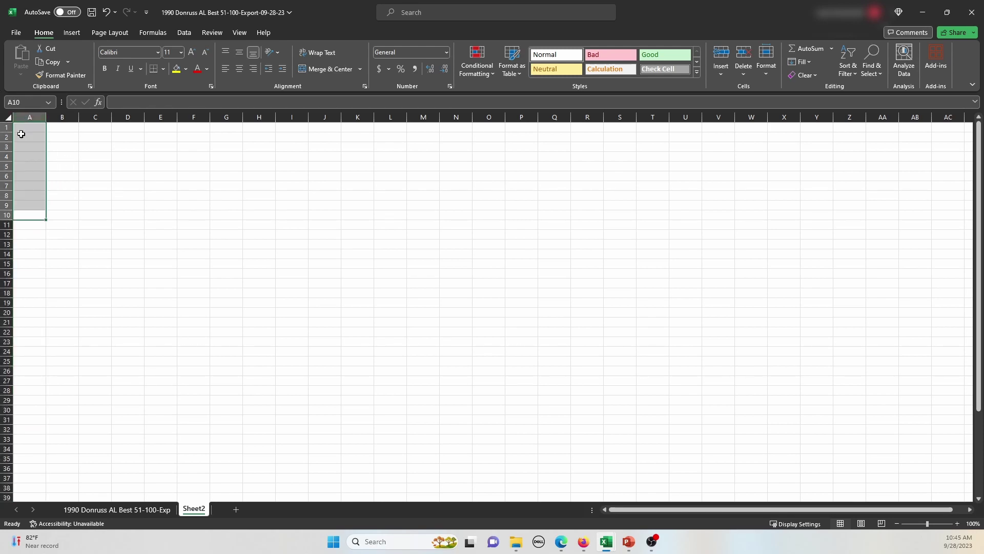
pyautogui.click(23, 127)
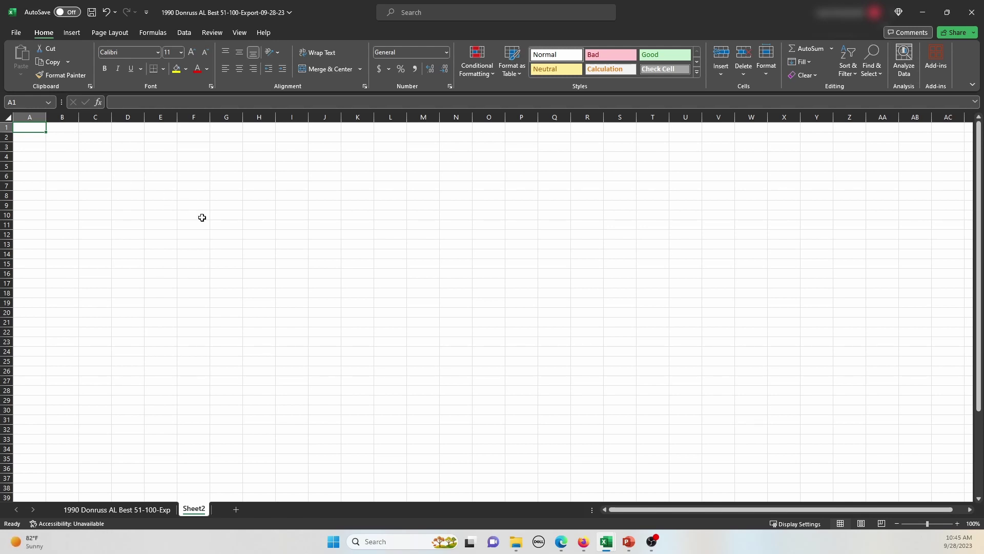
# Switch to Firefox and examine the Best National League checklist on the 1990 Donruss Baseball's Best page
pyautogui.click(584, 542)
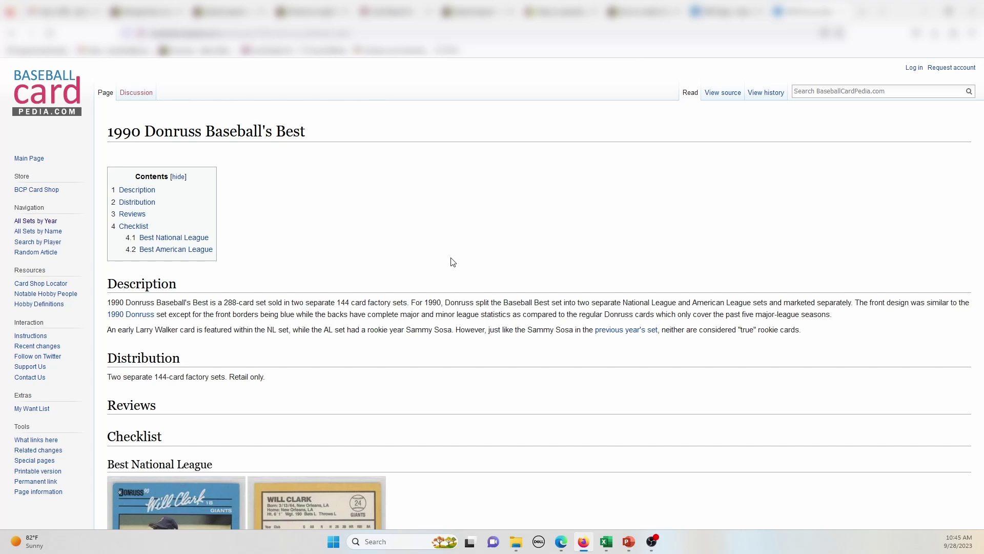
pyautogui.scroll(-12, 451, 262)
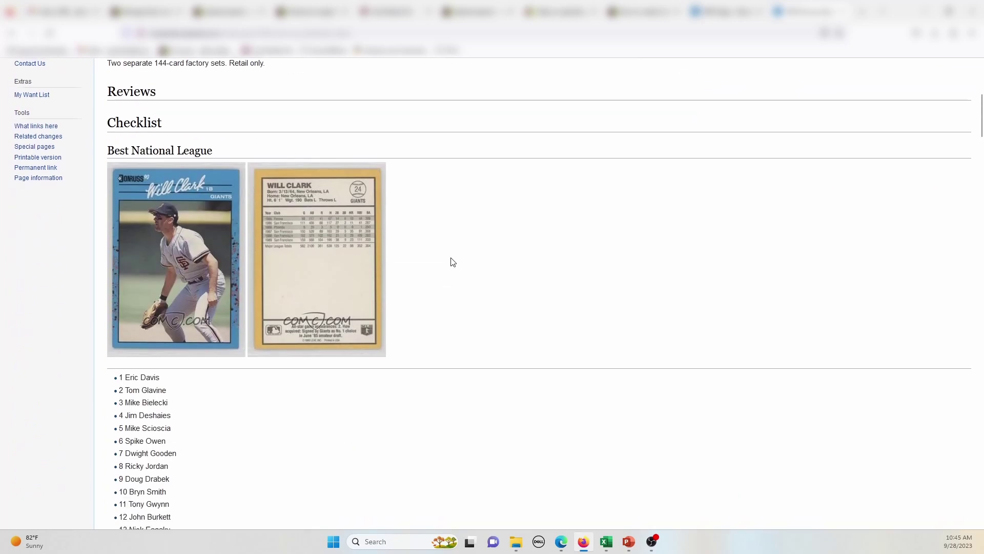
pyautogui.moveTo(119, 201); pyautogui.dragTo(183, 280)
pyautogui.click(218, 277)
pyautogui.scroll(6, 216, 282)
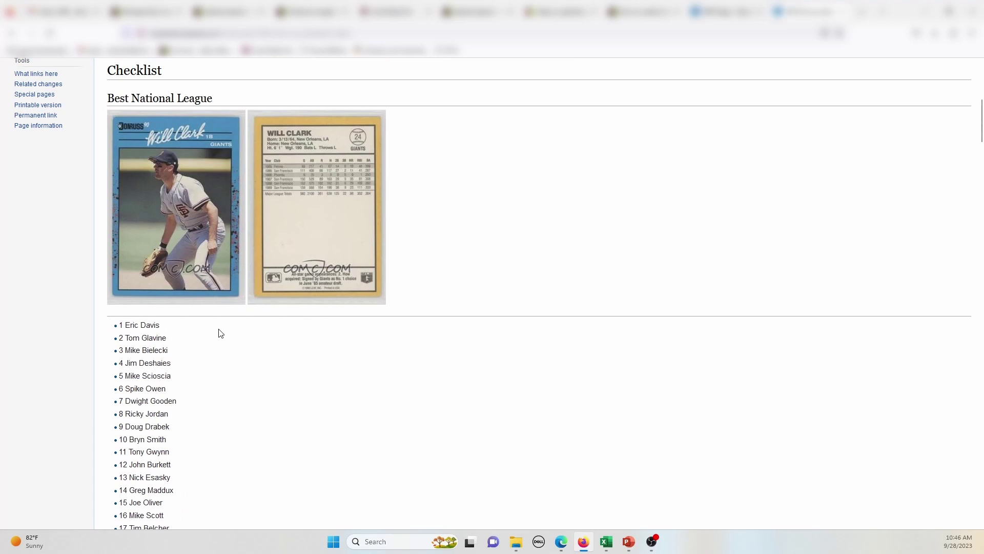
pyautogui.scroll(6, 173, 282)
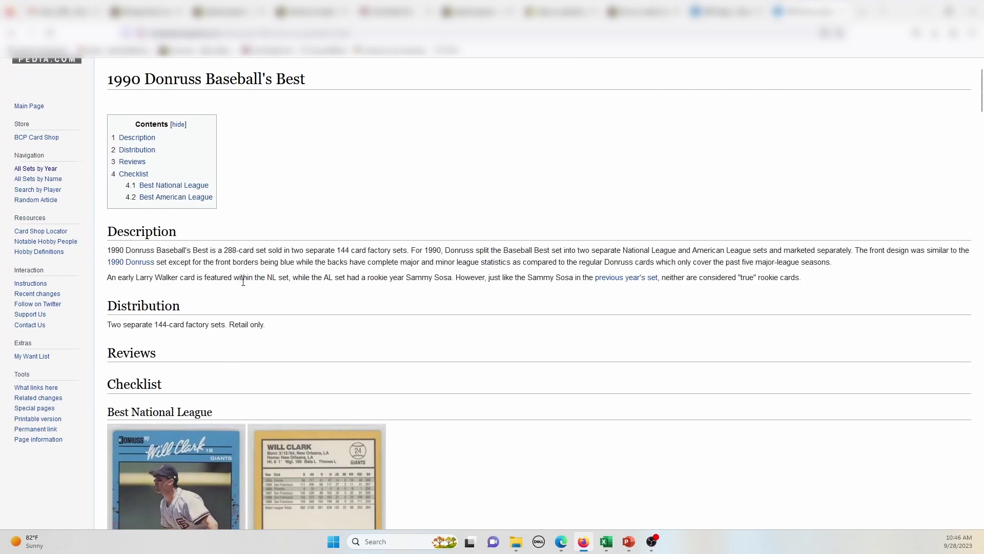
pyautogui.scroll(-6, 256, 295)
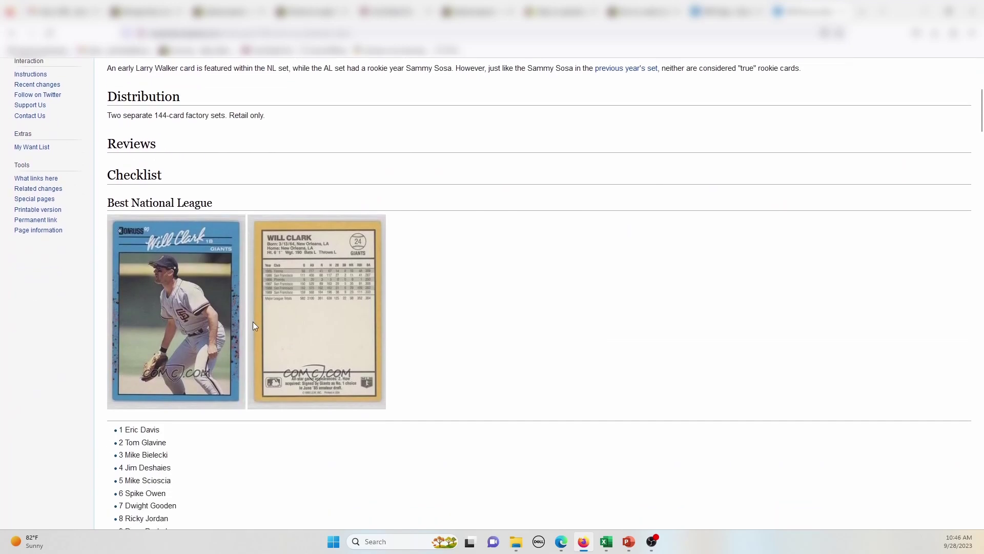
# Copy entries 51 to 100 of the Best American League checklist and paste them into Excel's Sheet2 at A1
pyautogui.scroll(-20, 251, 342)
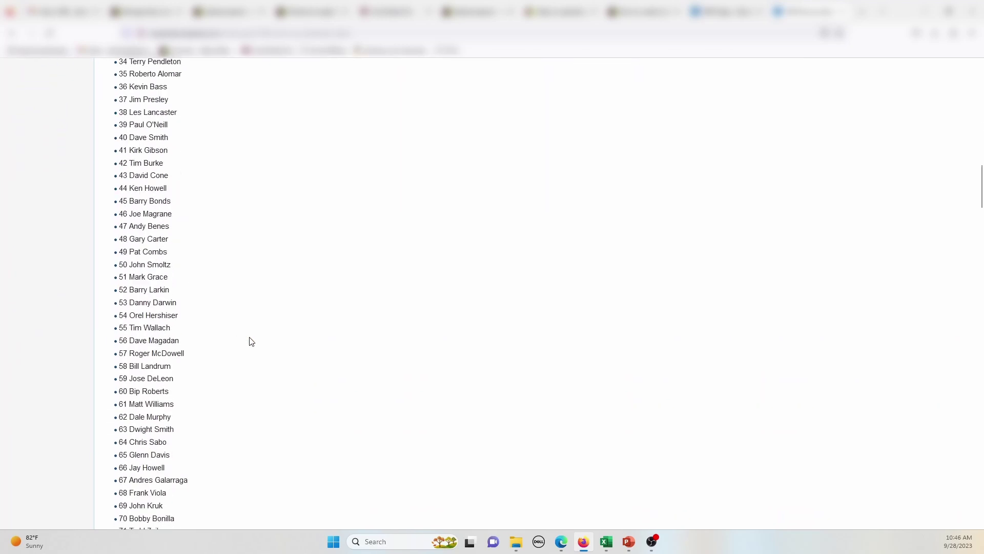
pyautogui.scroll(-15, 251, 342)
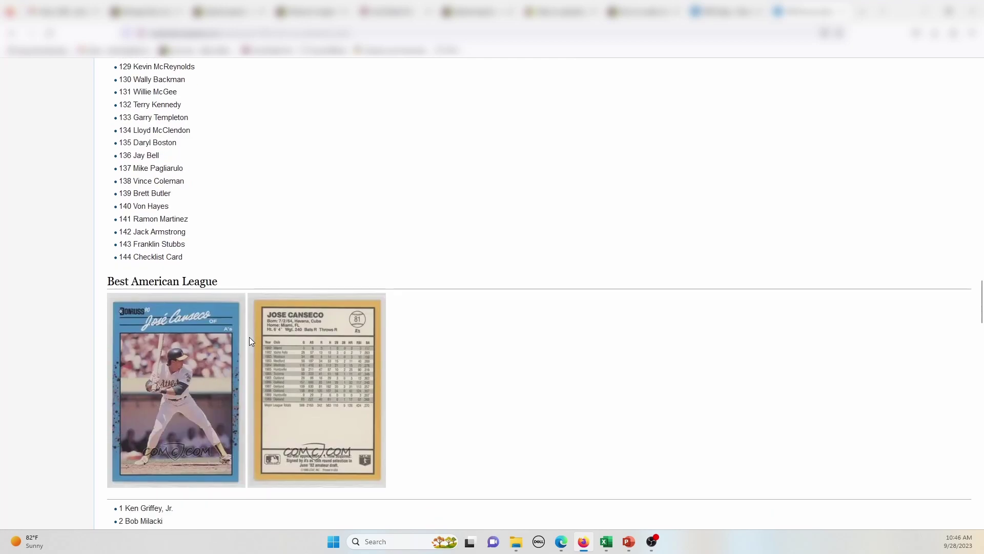
pyautogui.scroll(-4, 251, 342)
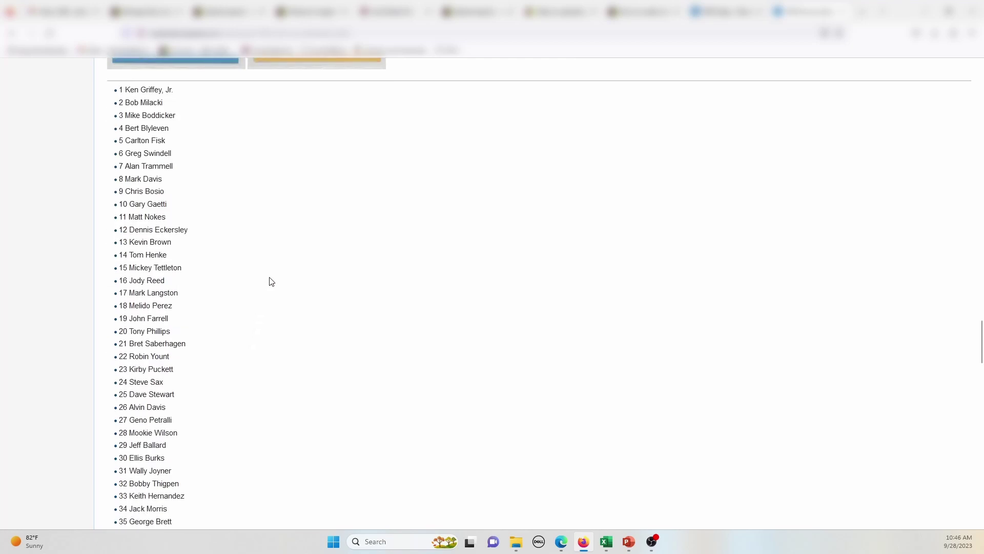
pyautogui.scroll(-10, 272, 282)
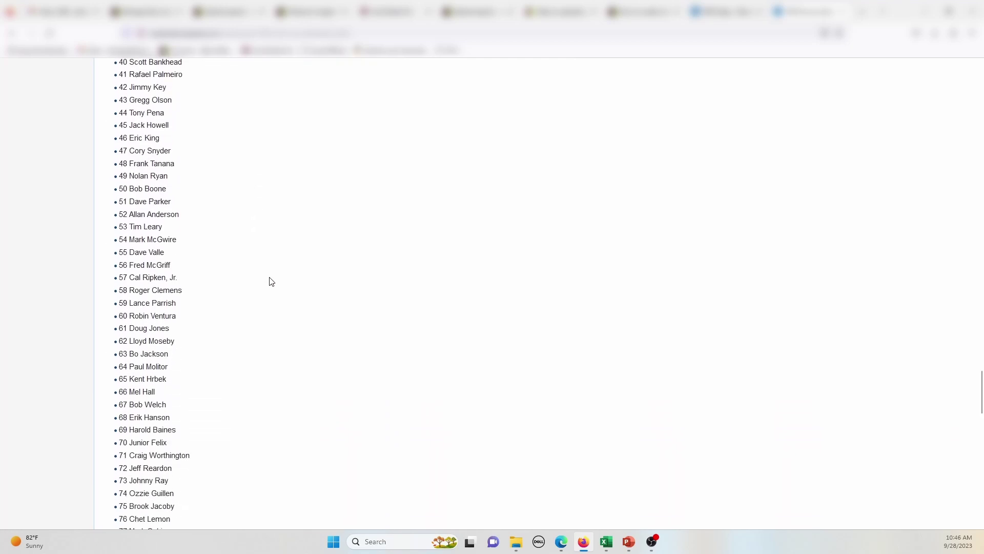
pyautogui.moveTo(120, 202); pyautogui.dragTo(220, 429)
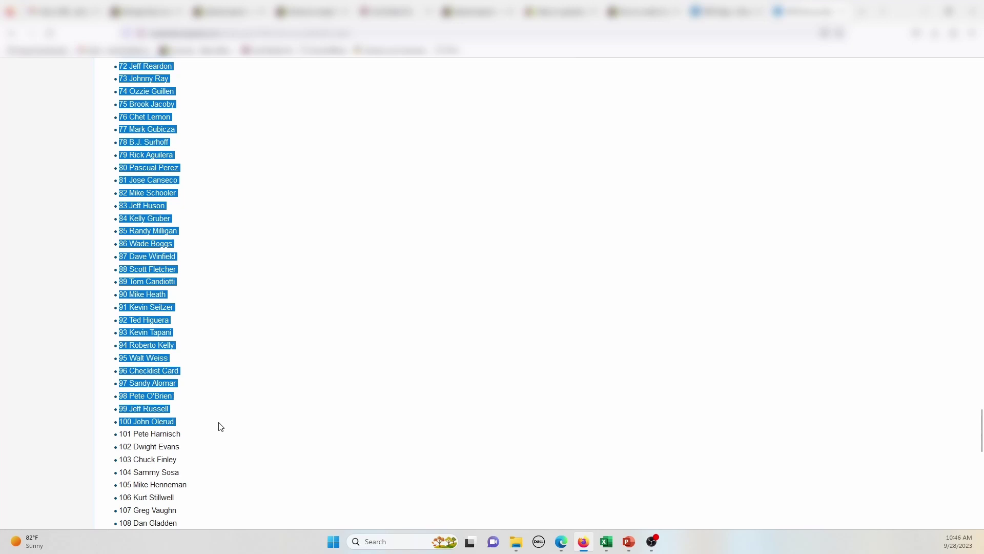
pyautogui.click(606, 541)
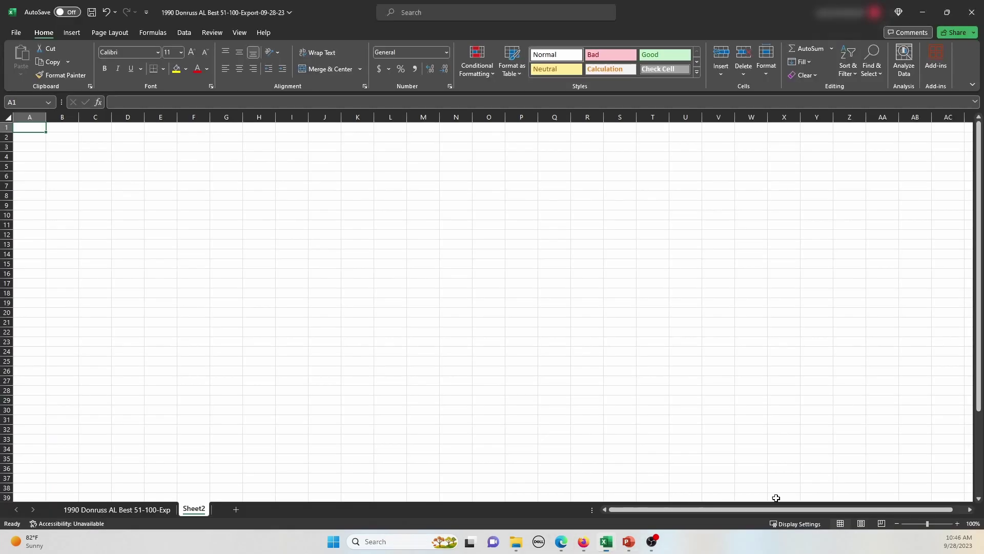
pyautogui.hotkey('ctrl', 'v')
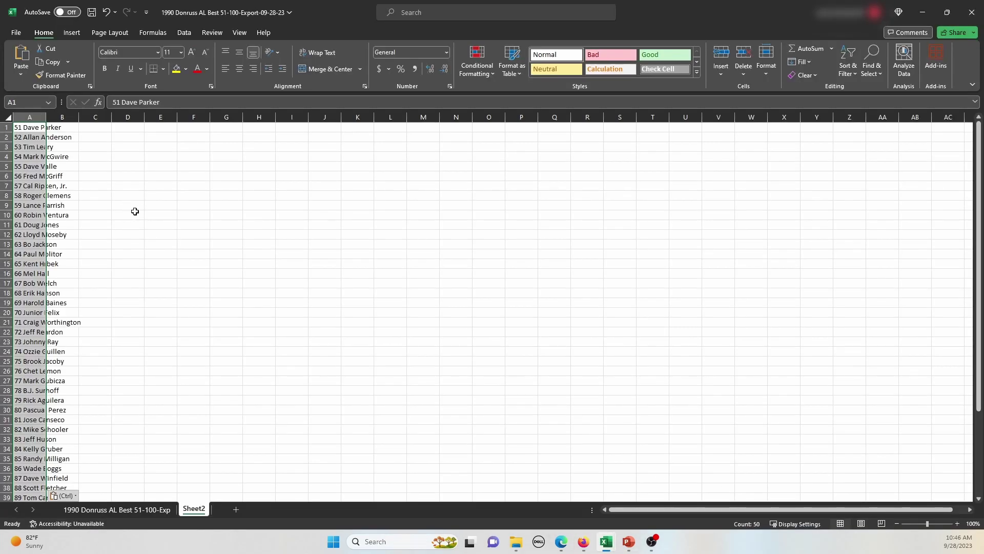
# Inspect the pasted checklist entries in column A from the first row through the last
pyautogui.click(135, 211)
pyautogui.click(28, 150)
pyautogui.click(47, 128)
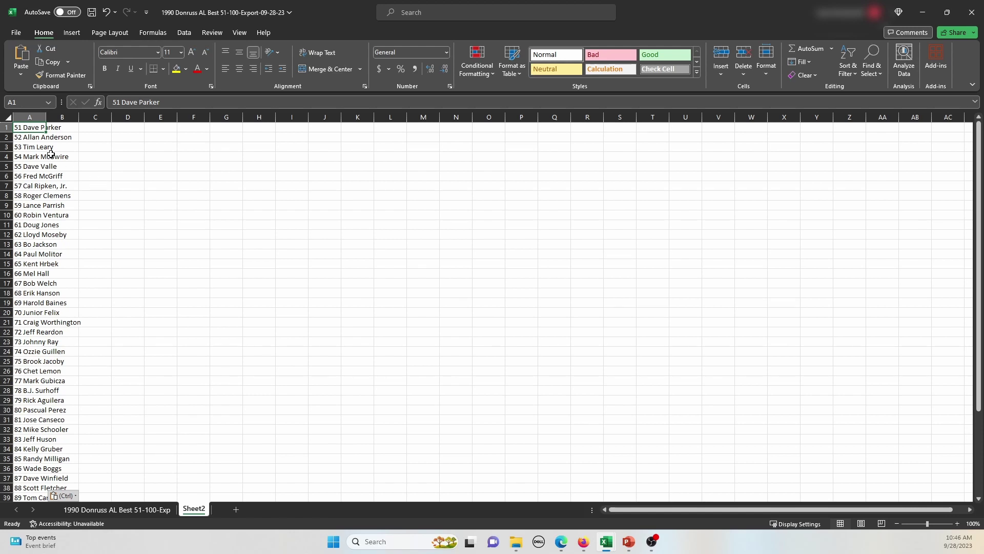
pyautogui.click(30, 138)
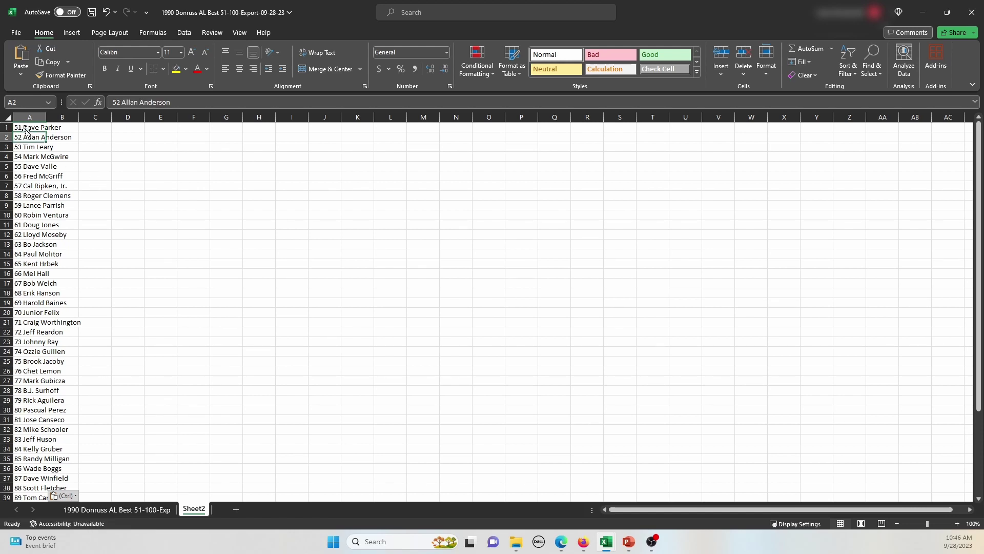
pyautogui.click(25, 128)
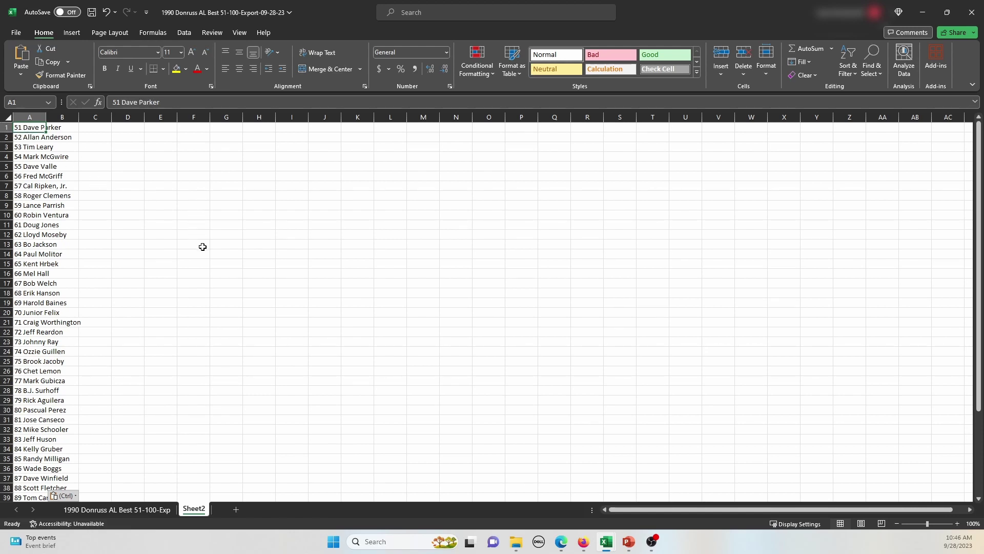
pyautogui.scroll(-6, 202, 247)
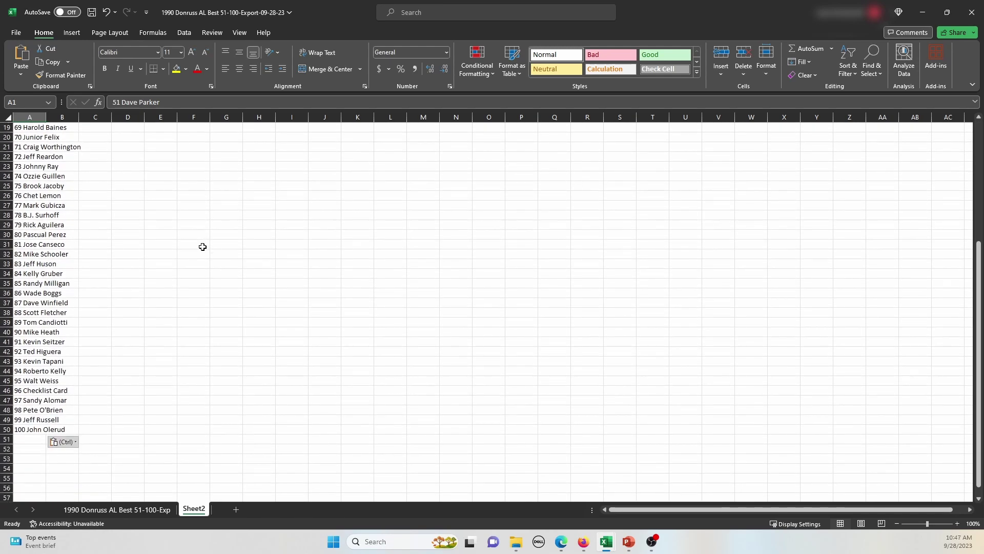
pyautogui.scroll(6, 203, 246)
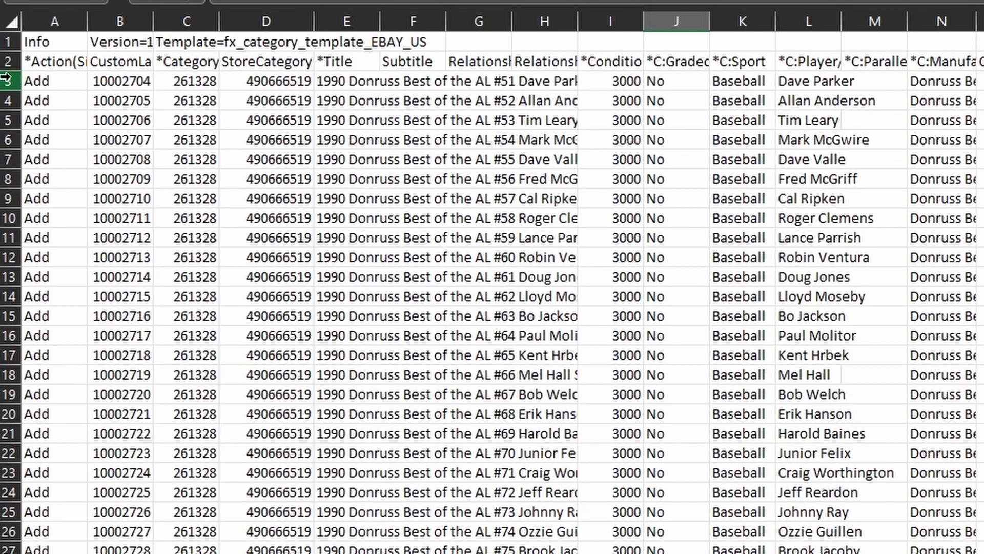
# Insert a blank row above the first listing, at row 3 of the export sheet
pyautogui.rightClick(8, 146)
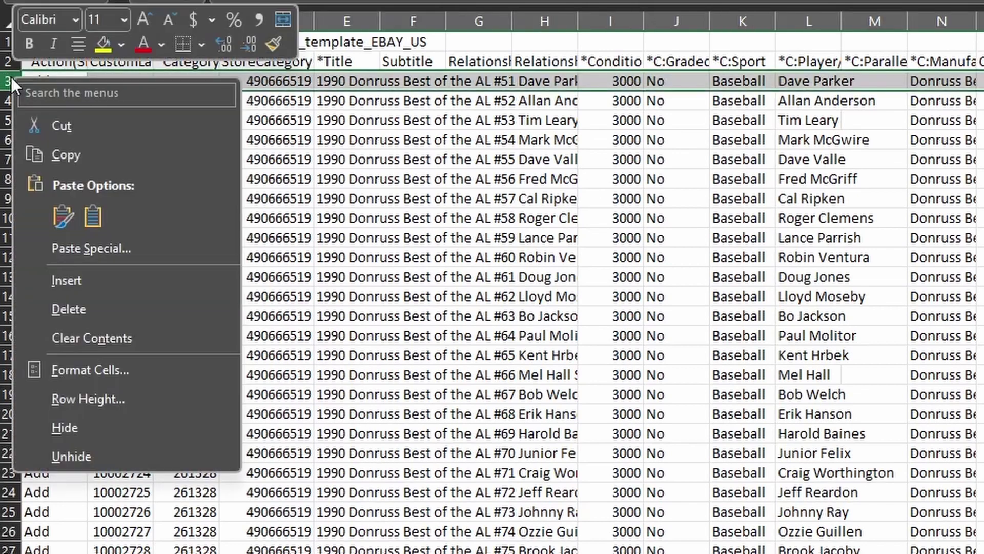
pyautogui.click(69, 280)
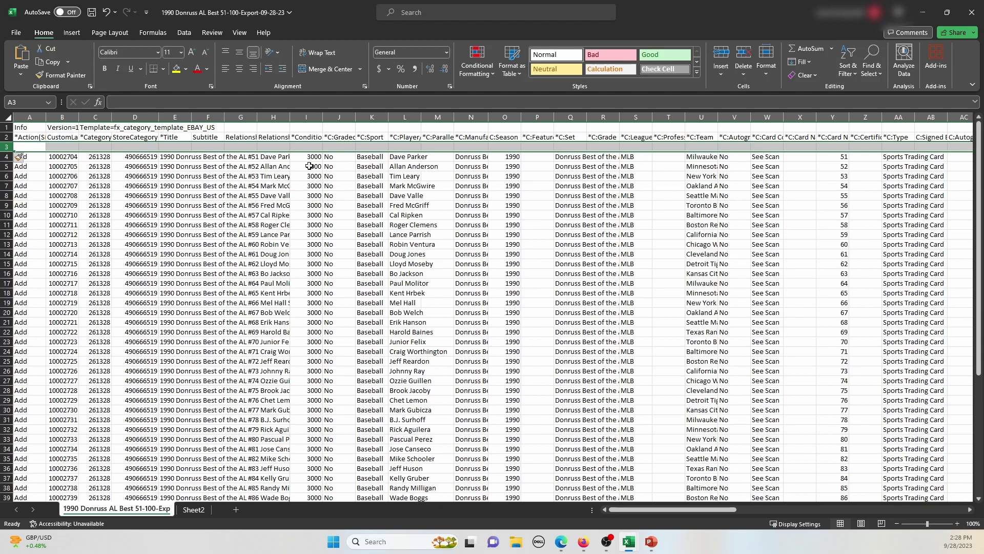
pyautogui.click(66, 163)
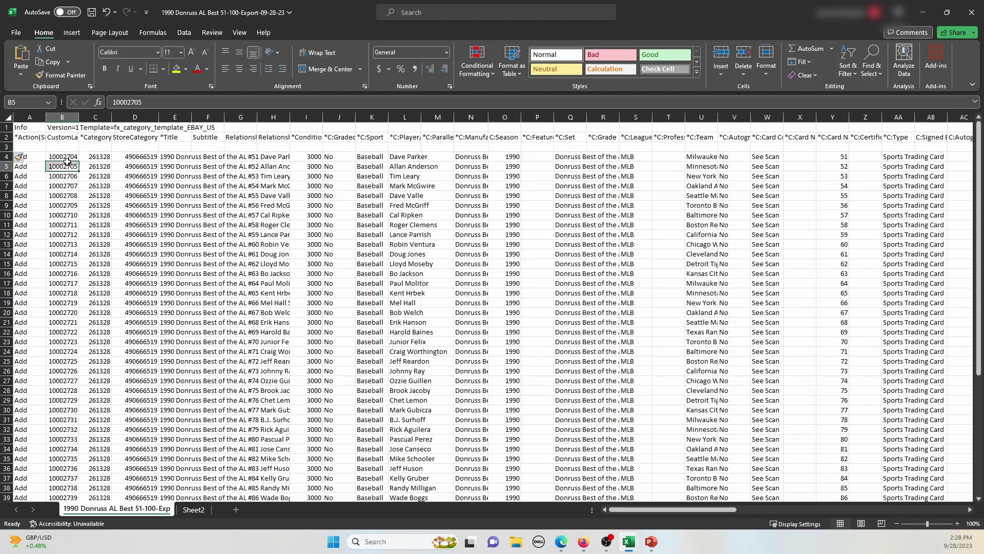
# Copy the first listing's cells from row 4, columns A through BS, and paste them into blank row 3
pyautogui.moveTo(36, 156); pyautogui.dragTo(782, 160)
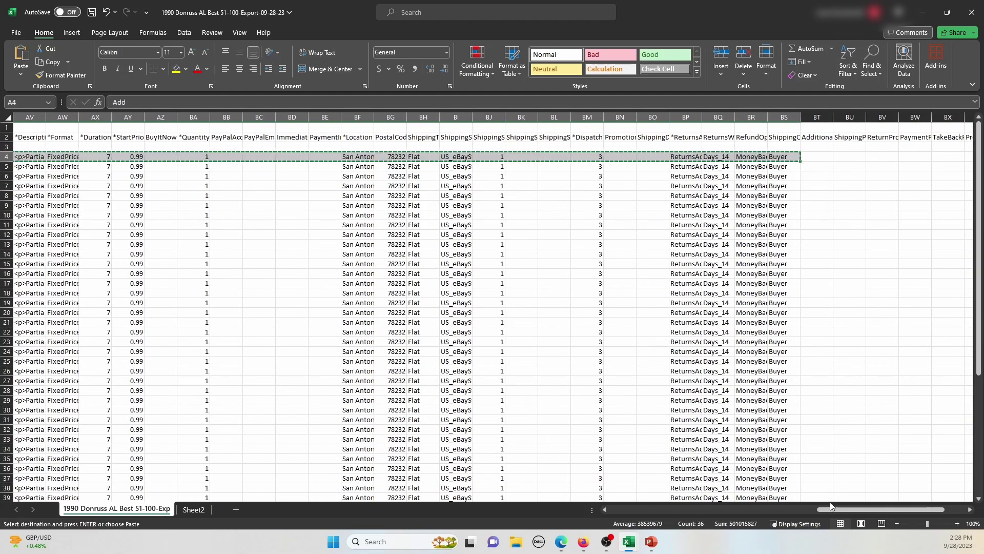
pyautogui.moveTo(831, 506); pyautogui.dragTo(623, 508)
pyautogui.click(7, 148)
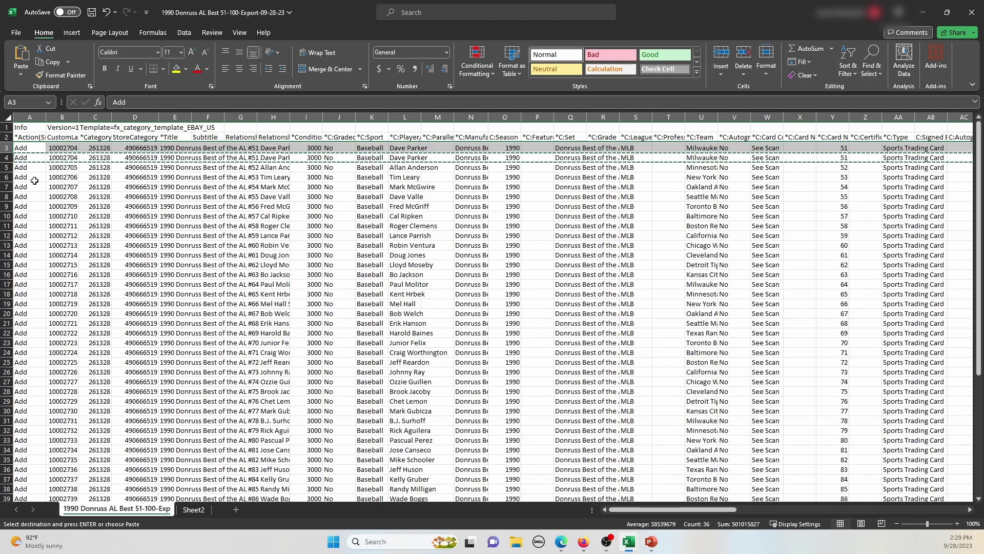
# Clear the CustomLabel value in row 3, leaving its Category and StoreCategory values as they are
pyautogui.click(35, 171)
pyautogui.click(66, 168)
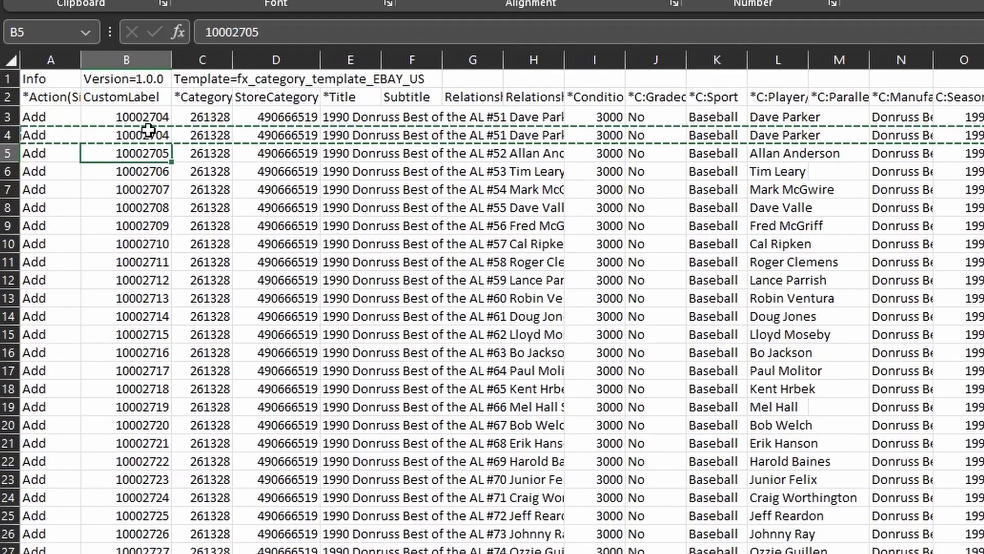
pyautogui.click(123, 118)
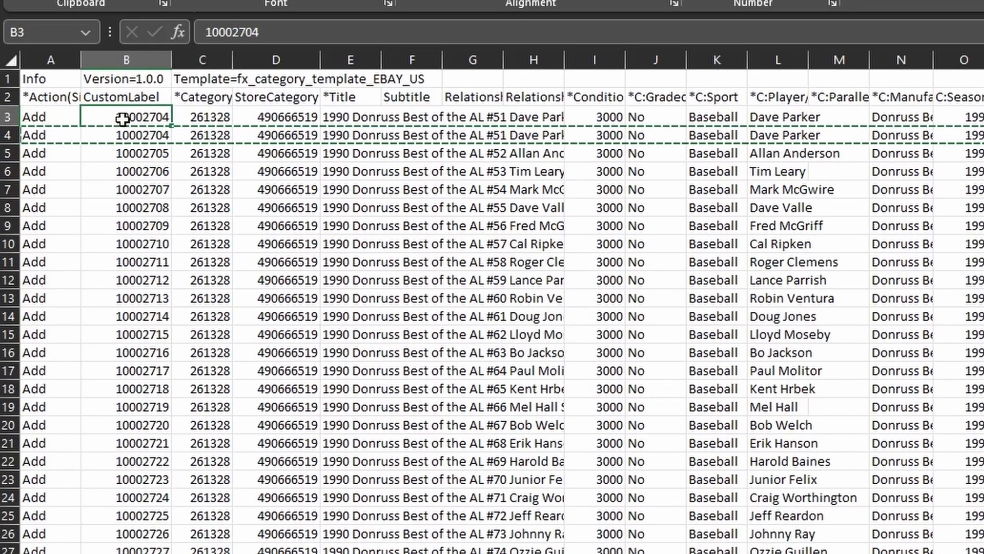
pyautogui.press('Delete')
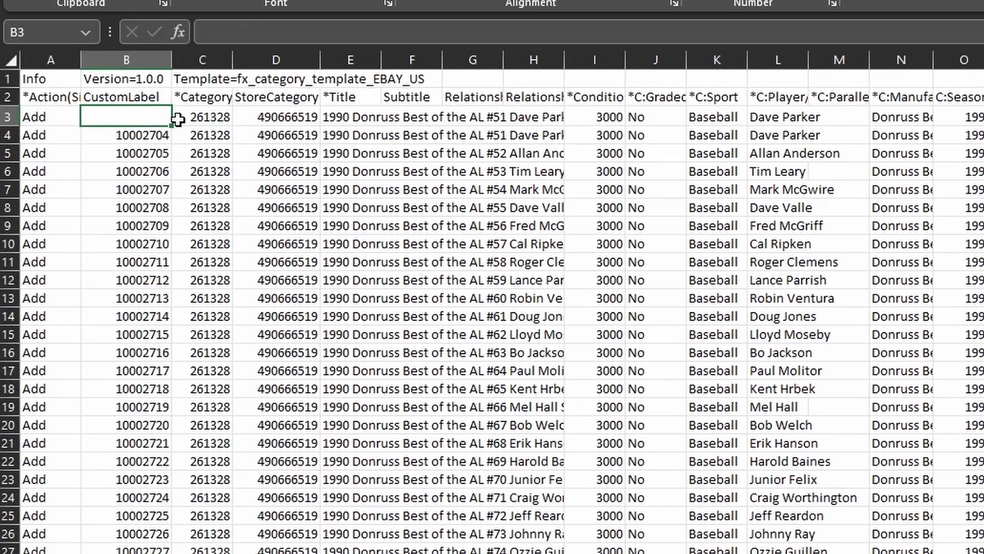
pyautogui.click(185, 119)
pyautogui.click(261, 119)
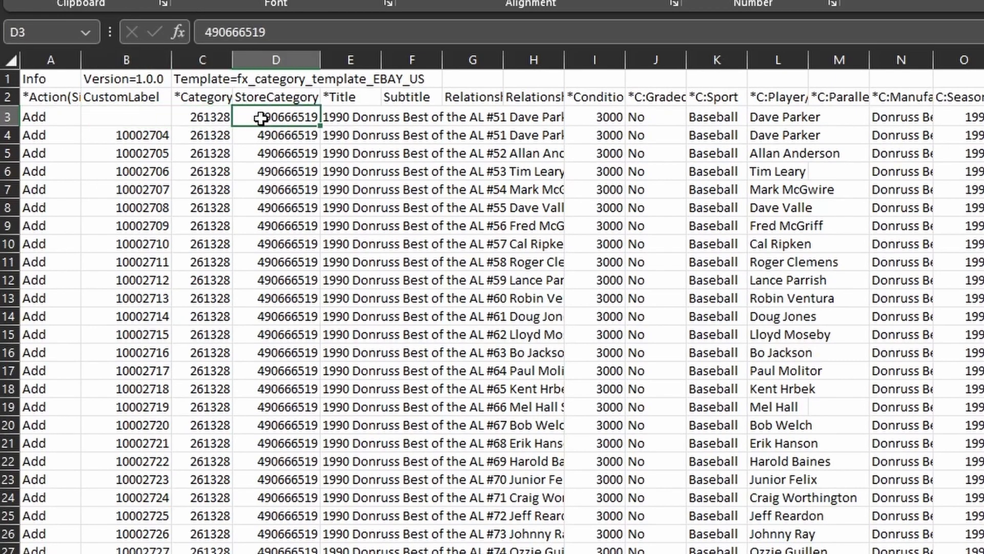
# Change the Title in row 3 to "1990 Donruss Best of the AL Pick From List #51-100"
pyautogui.click(368, 118)
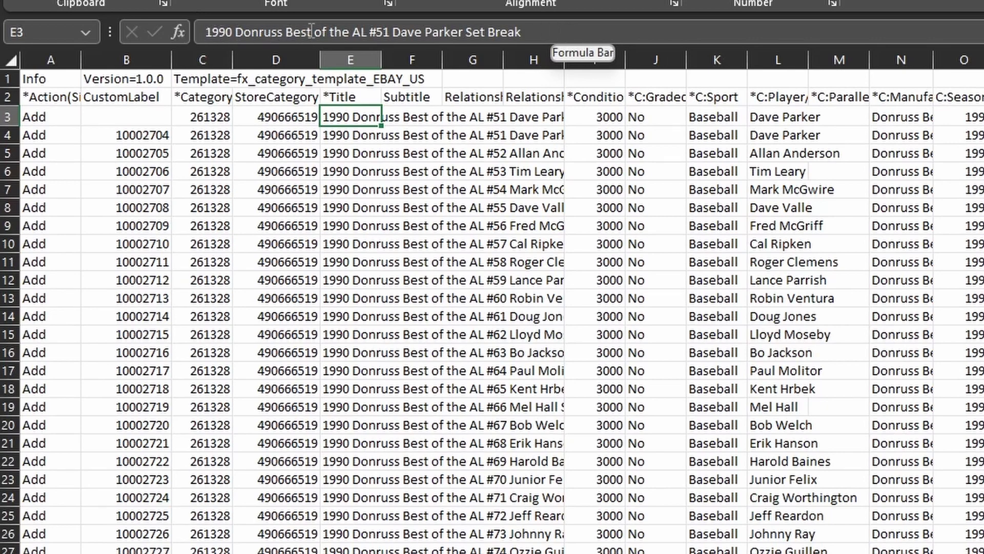
pyautogui.moveTo(368, 32); pyautogui.dragTo(533, 32)
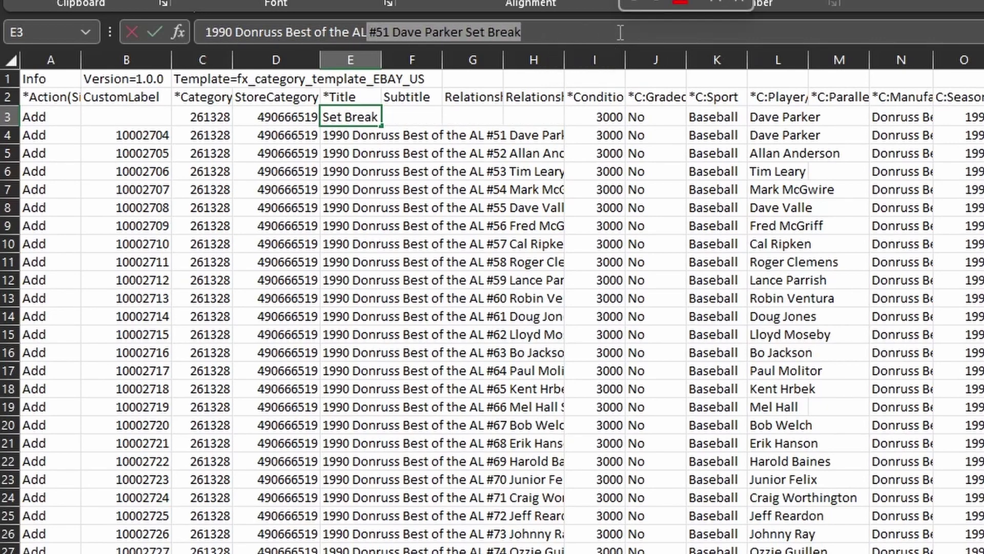
pyautogui.press('BackSpace')
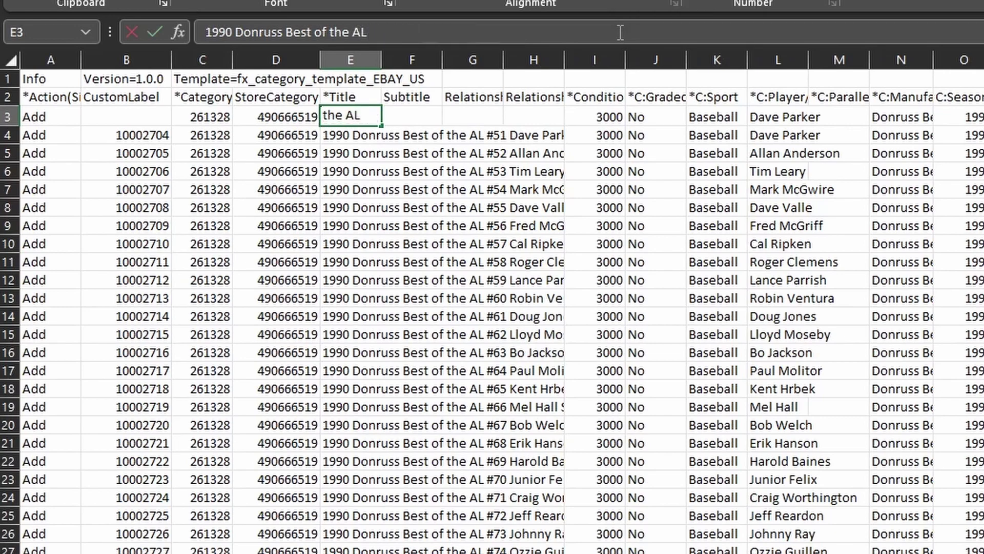
pyautogui.write('#')
pyautogui.press('BackSpace')
pyautogui.write('Pick From')
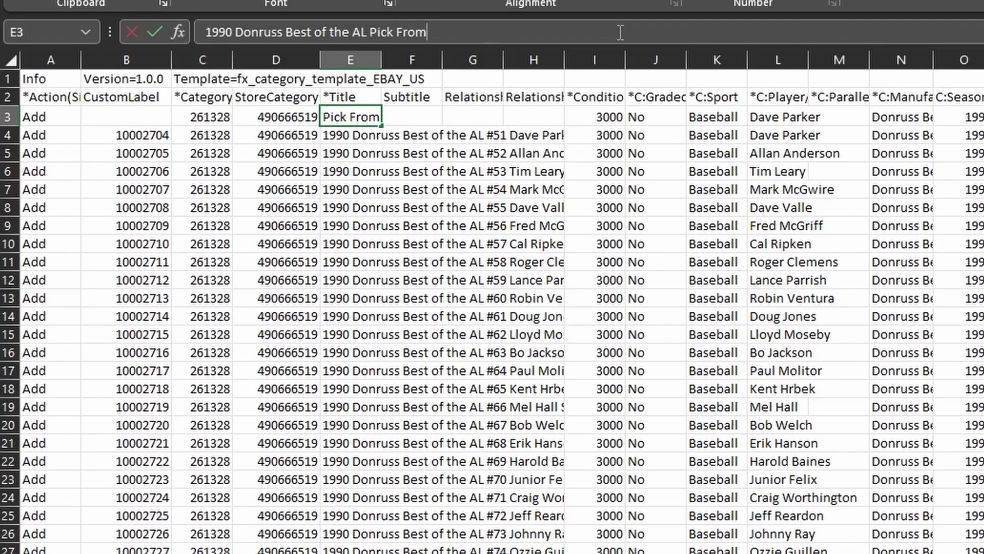
pyautogui.write(' List')
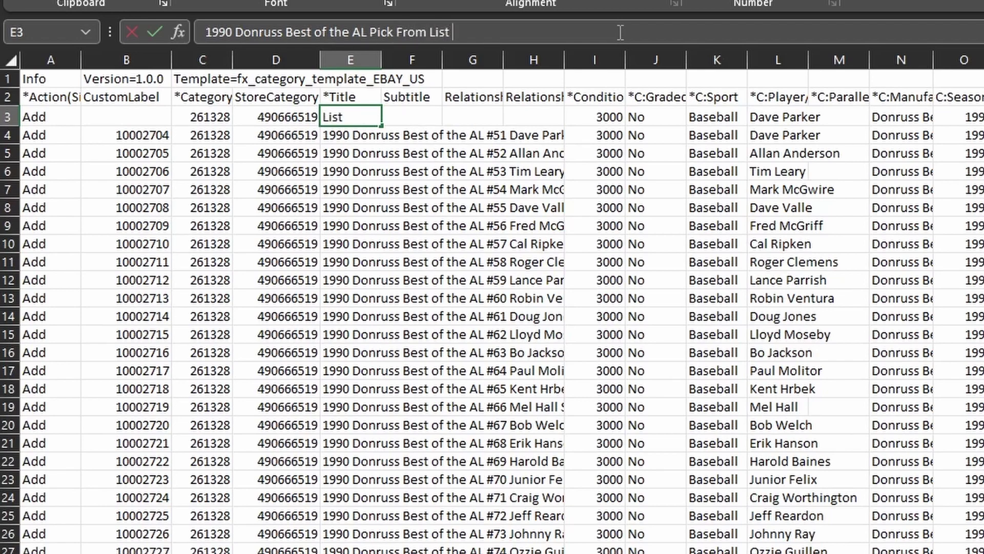
pyautogui.write(' #51-100')
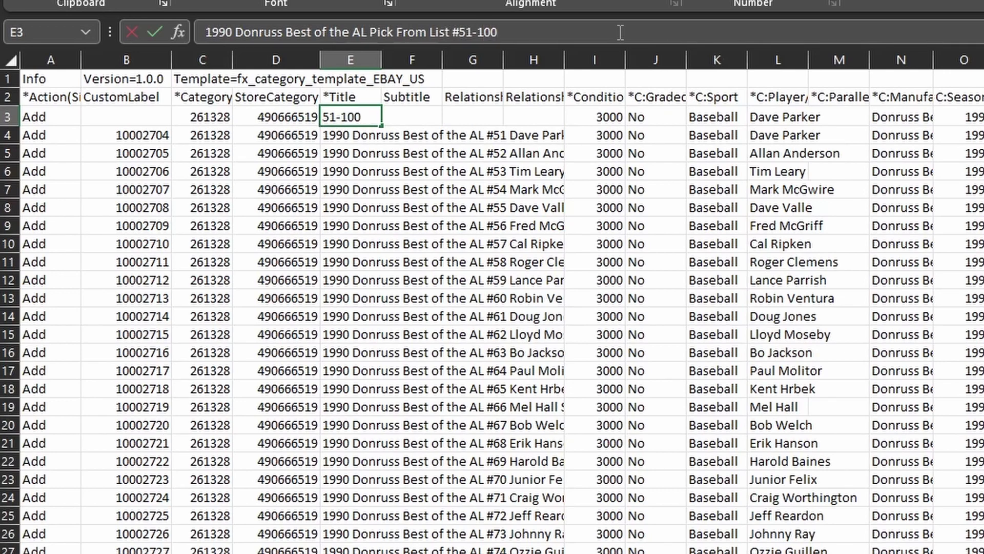
pyautogui.press('Return')
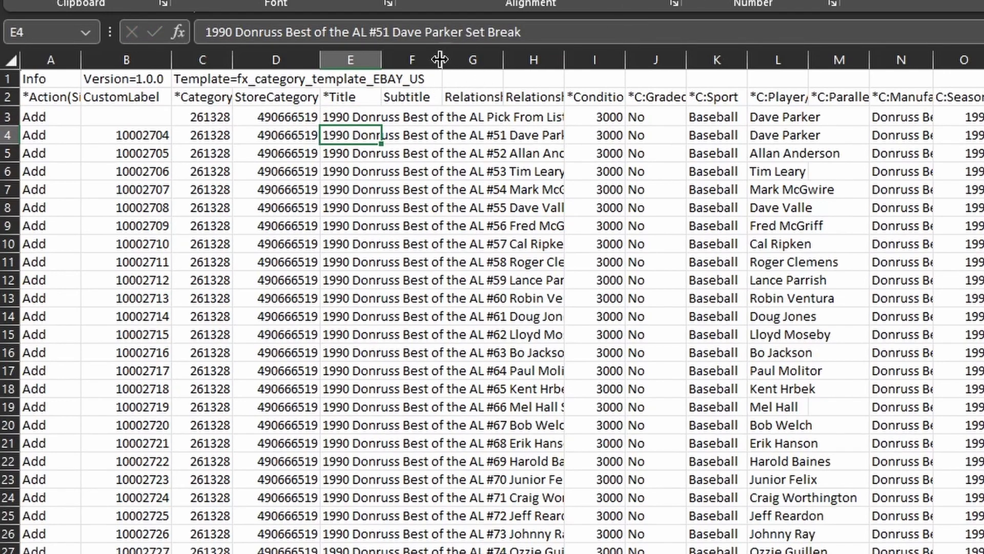
# Fit the Title column to its contents and widen the Relationship and RelationshipDetails columns enough to read their headers
pyautogui.moveTo(440, 59); pyautogui.dragTo(434, 60)
pyautogui.moveTo(503, 59); pyautogui.dragTo(516, 60)
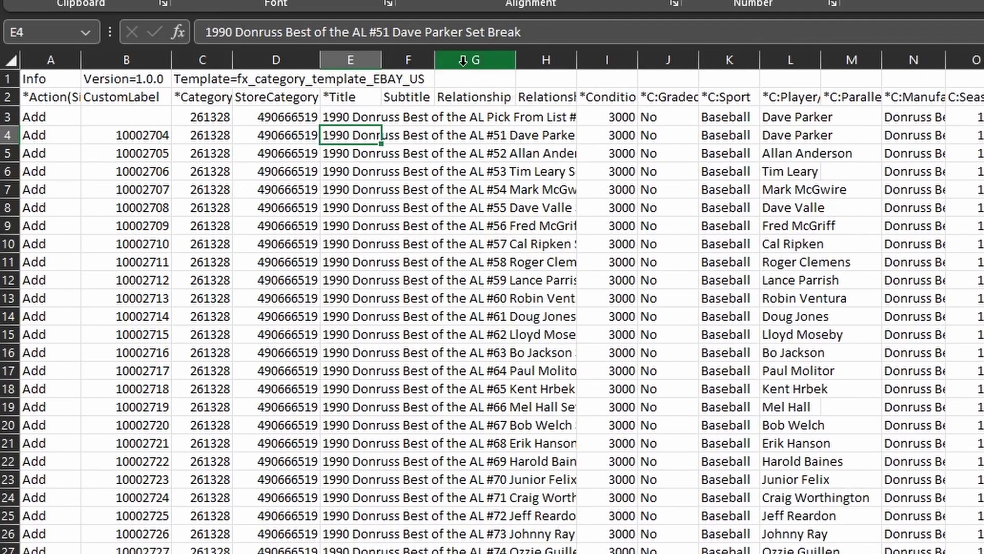
pyautogui.click(363, 61)
pyautogui.doubleClick(381, 60)
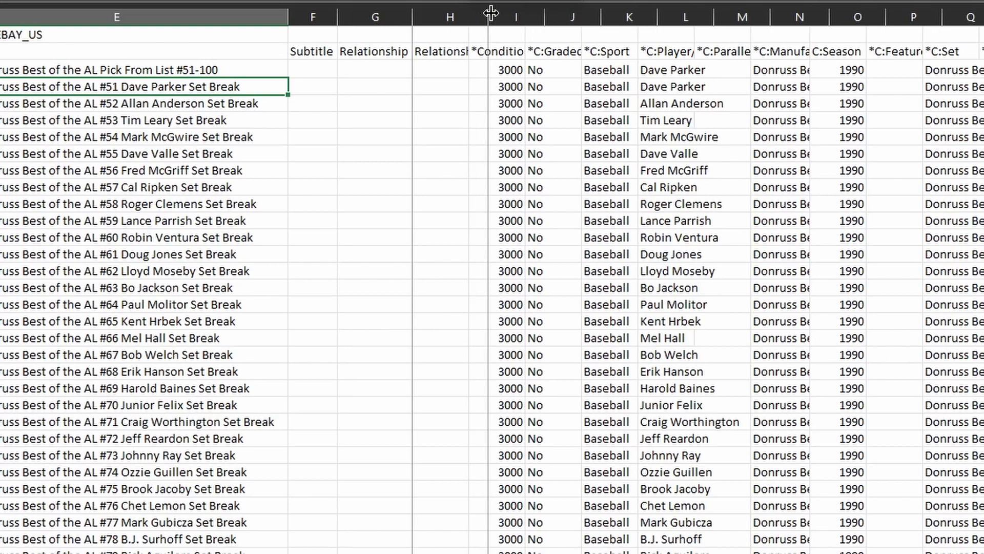
pyautogui.moveTo(885, 59); pyautogui.dragTo(933, 60)
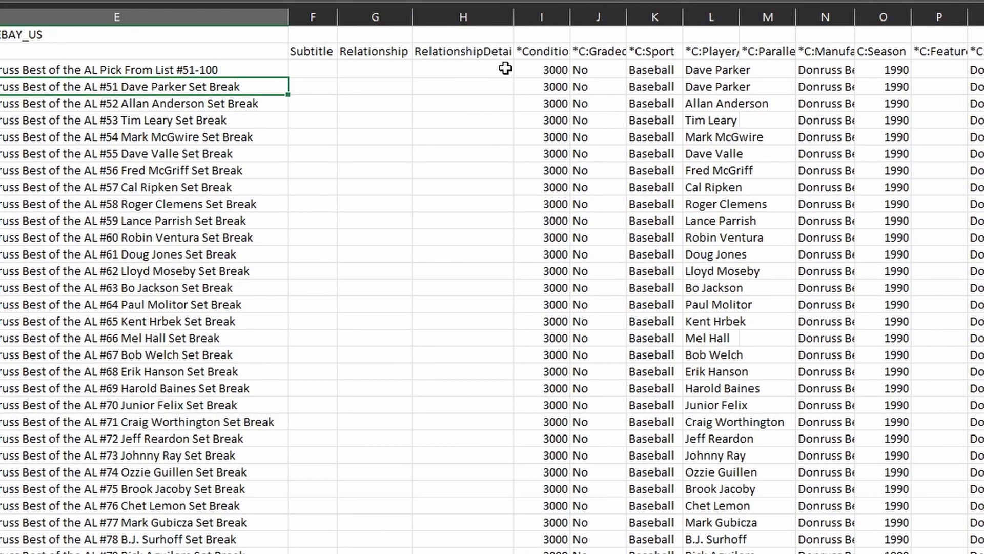
# Check the Condition, Graded and Sport values in row 3 and clear the player name there
pyautogui.click(537, 68)
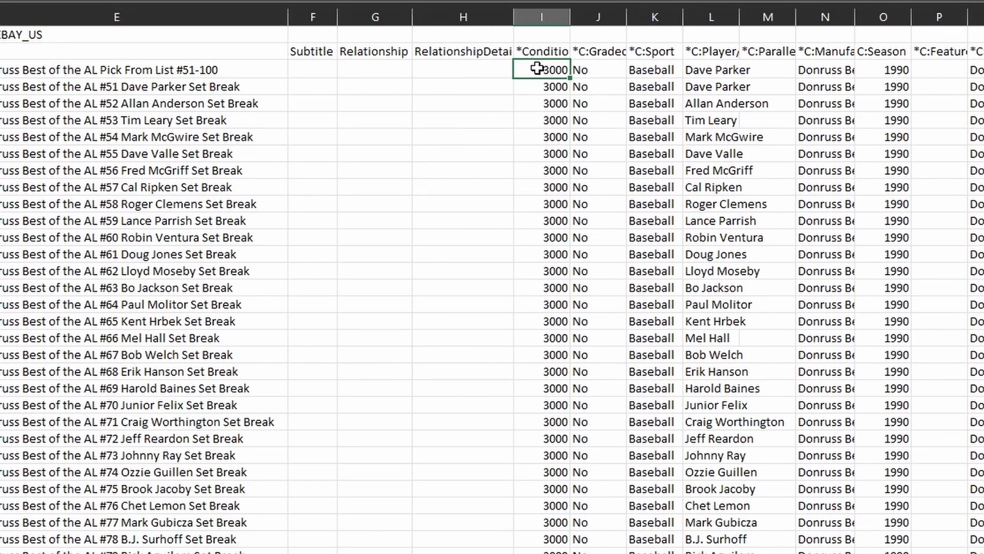
pyautogui.click(591, 70)
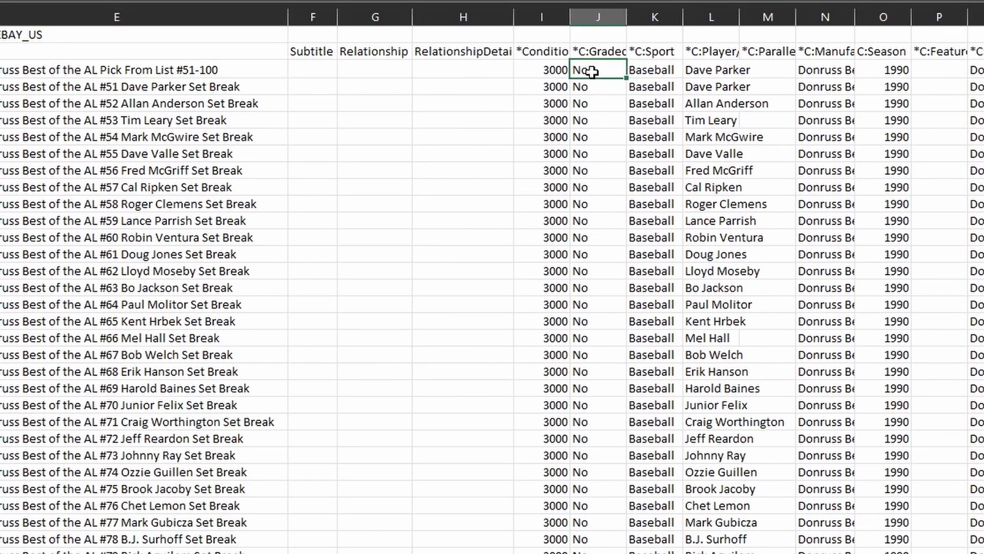
pyautogui.click(659, 72)
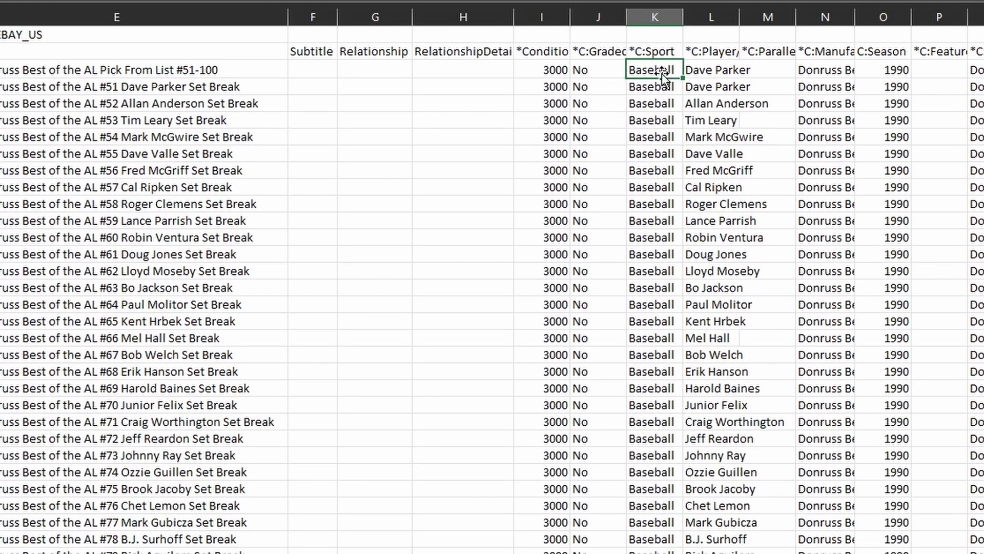
pyautogui.click(724, 75)
pyautogui.press('Delete')
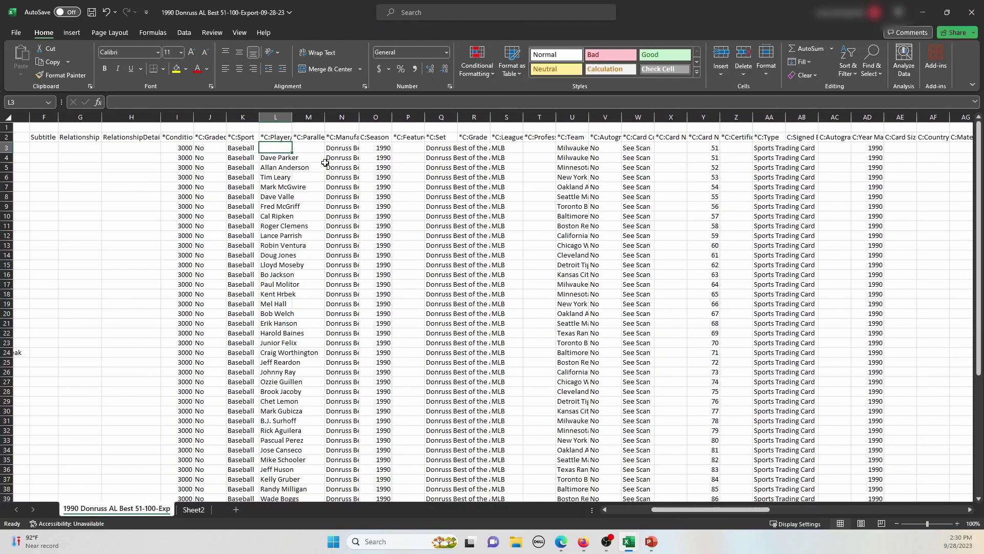
# Check row 3's Manufacturer and Season values and fit the Set column's width to its contents
pyautogui.click(329, 150)
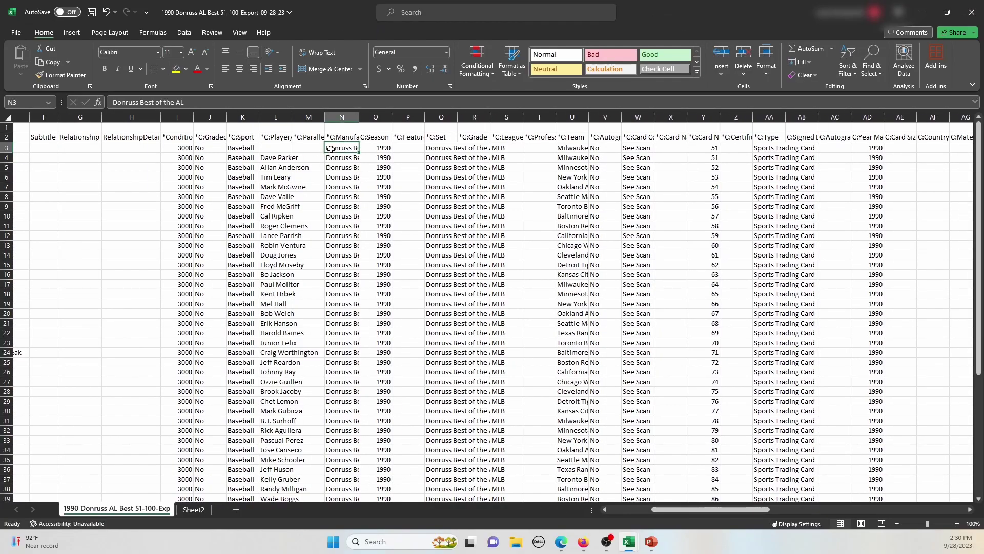
pyautogui.click(366, 147)
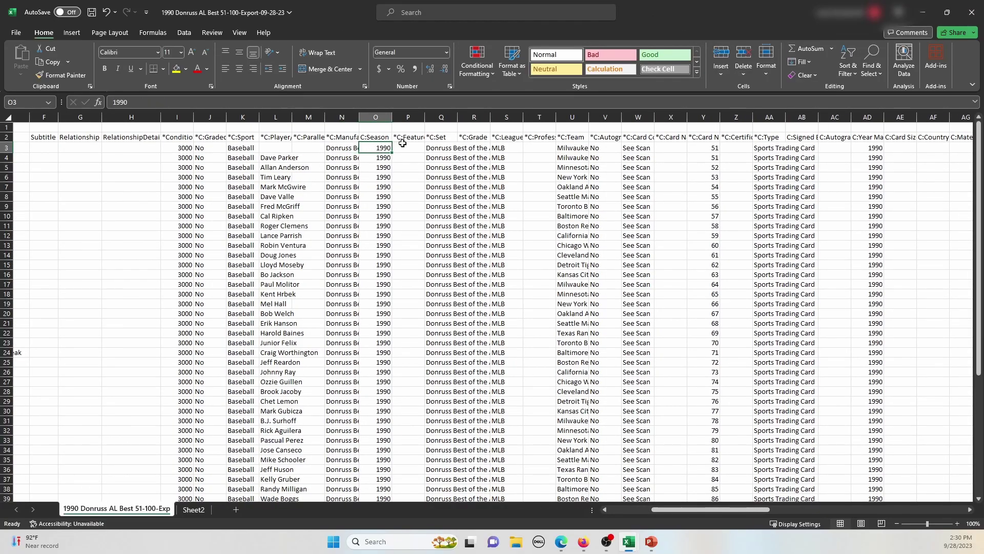
pyautogui.click(441, 148)
pyautogui.doubleClick(458, 116)
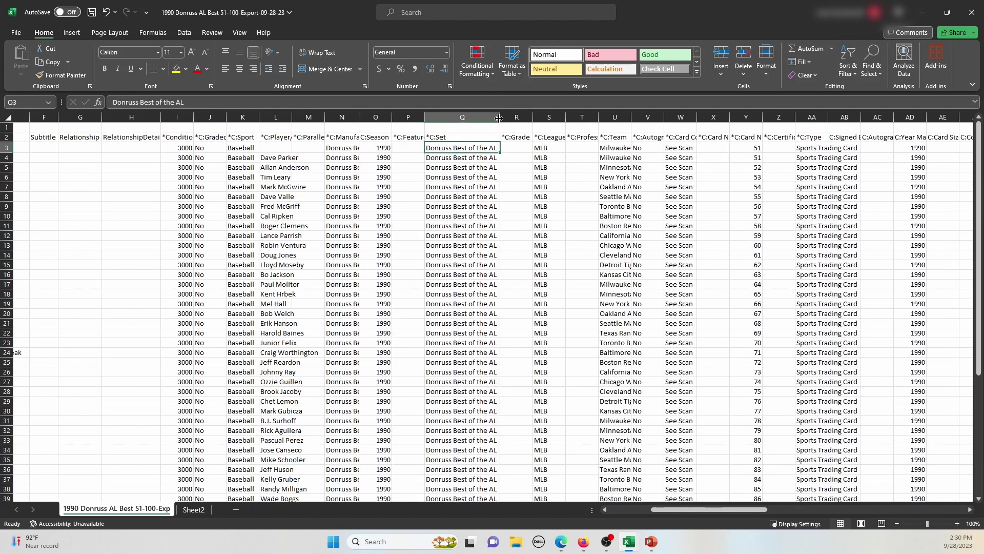
# Clear the Team value in row 3, keeping the League entry
pyautogui.click(544, 148)
pyautogui.click(618, 149)
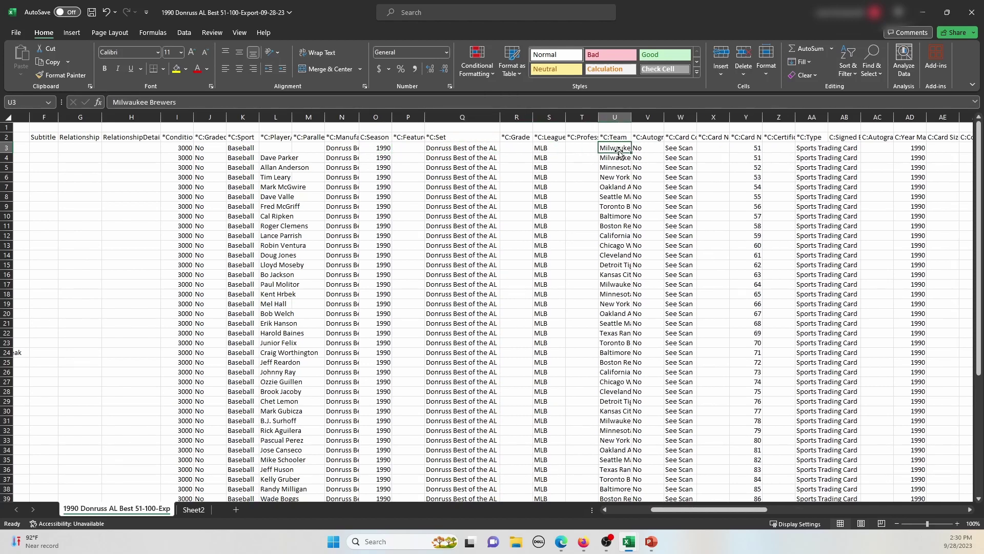
pyautogui.press('Delete')
# Clear the card number in cell Y3, keeping row 3's Autographed and Card Condition values
pyautogui.click(642, 150)
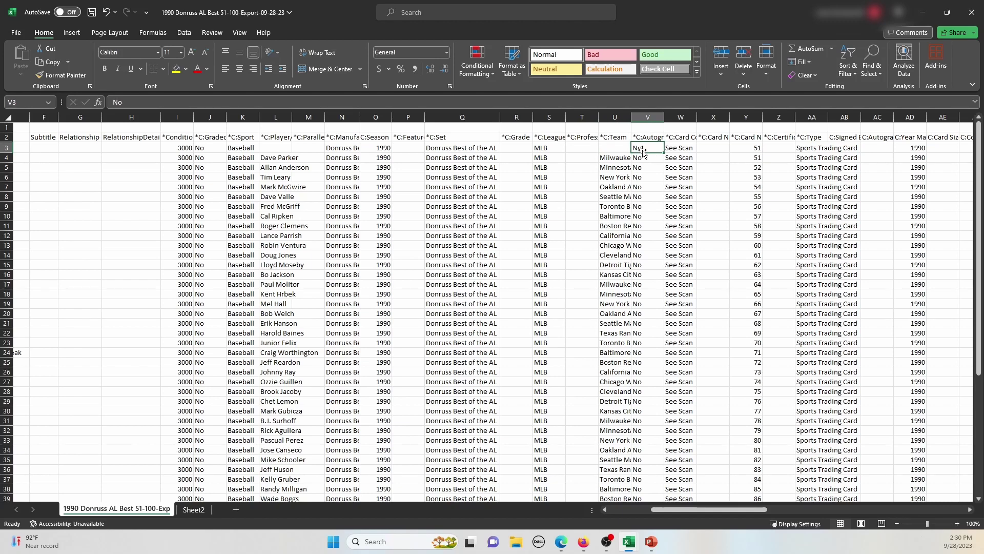
pyautogui.click(688, 149)
pyautogui.moveTo(713, 509); pyautogui.dragTo(772, 507)
pyautogui.click(260, 148)
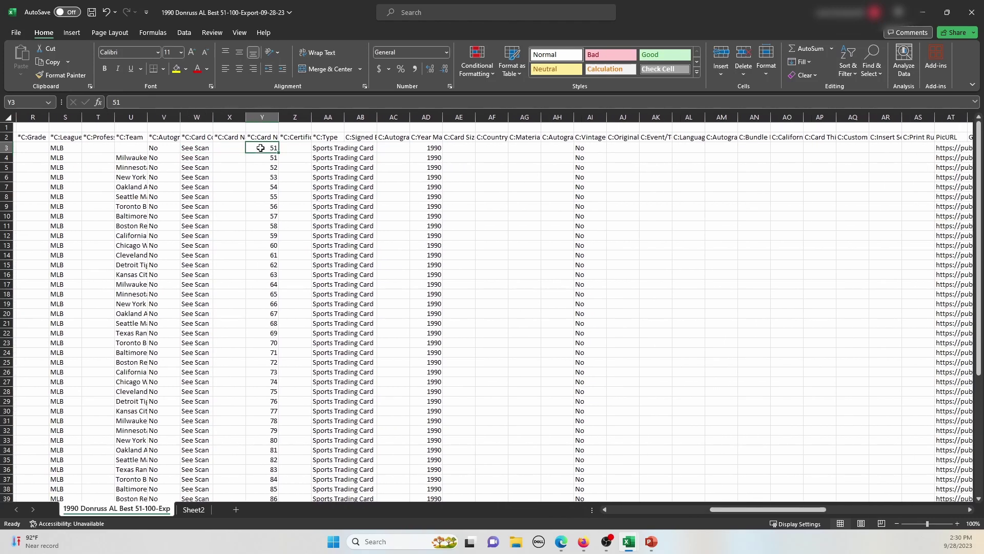
pyautogui.press('Delete')
# Fit the PicURL column to its contents and widen the Description column slightly
pyautogui.click(583, 146)
pyautogui.moveTo(769, 509); pyautogui.dragTo(824, 508)
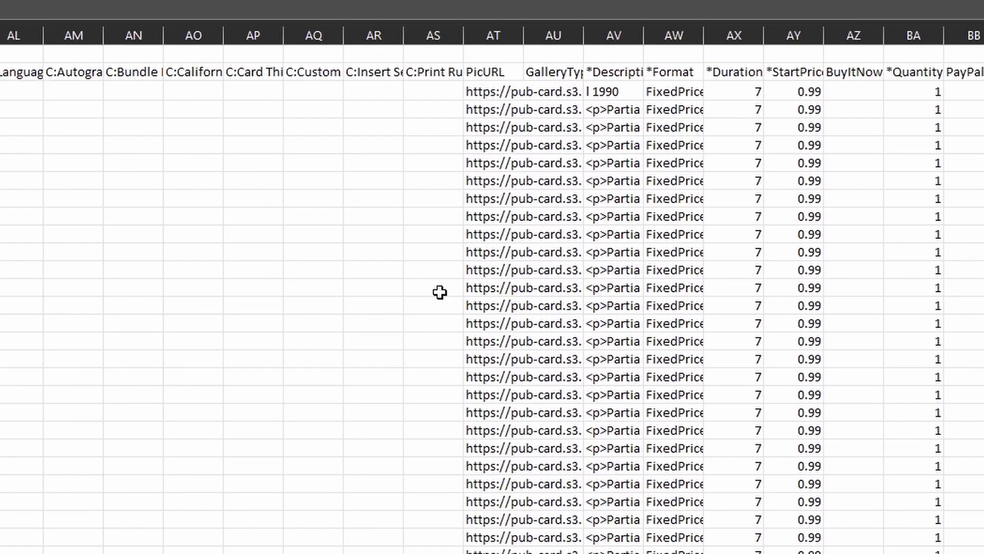
pyautogui.doubleClick(523, 35)
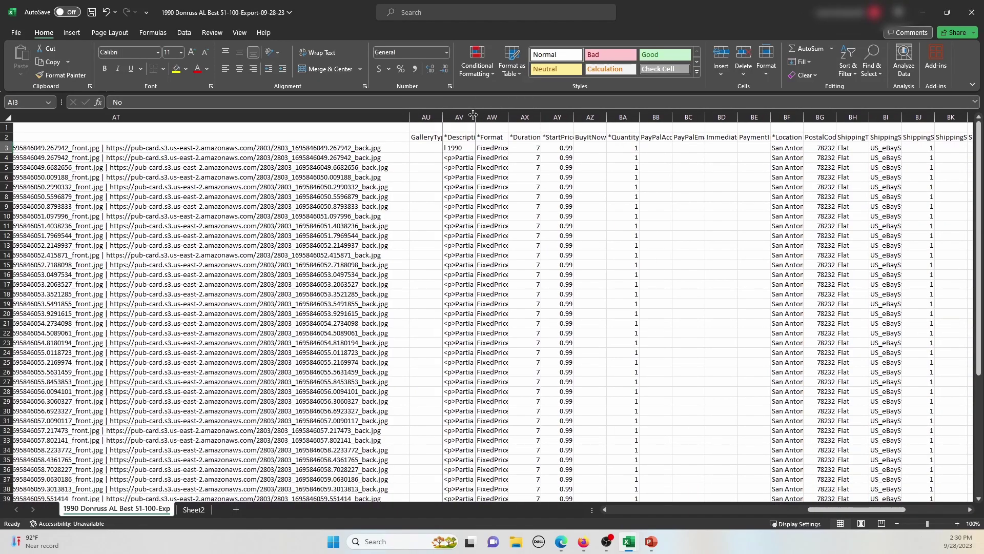
pyautogui.moveTo(474, 117); pyautogui.dragTo(484, 118)
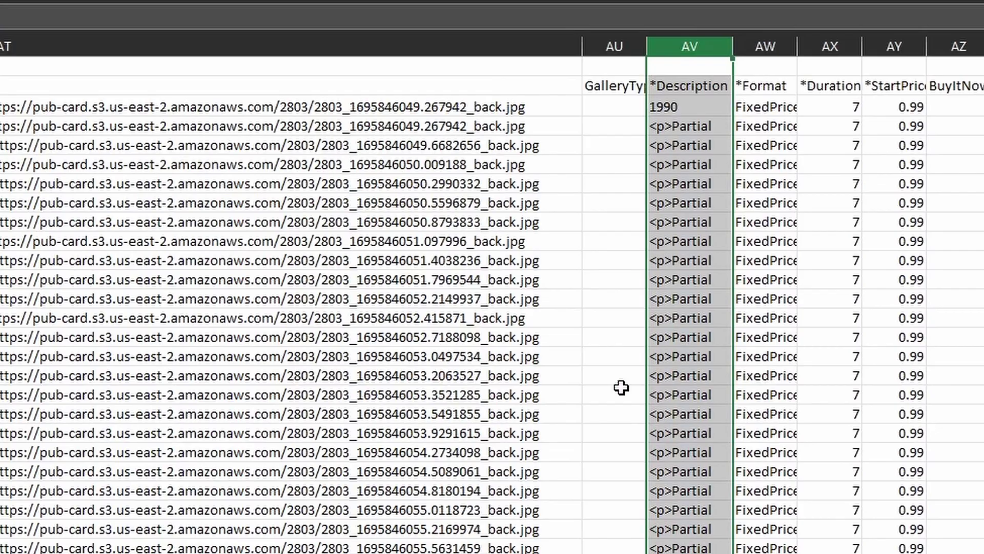
pyautogui.click(419, 256)
# Replace the Description in row 3 with "Fix in the Live Listing"
pyautogui.click(678, 107)
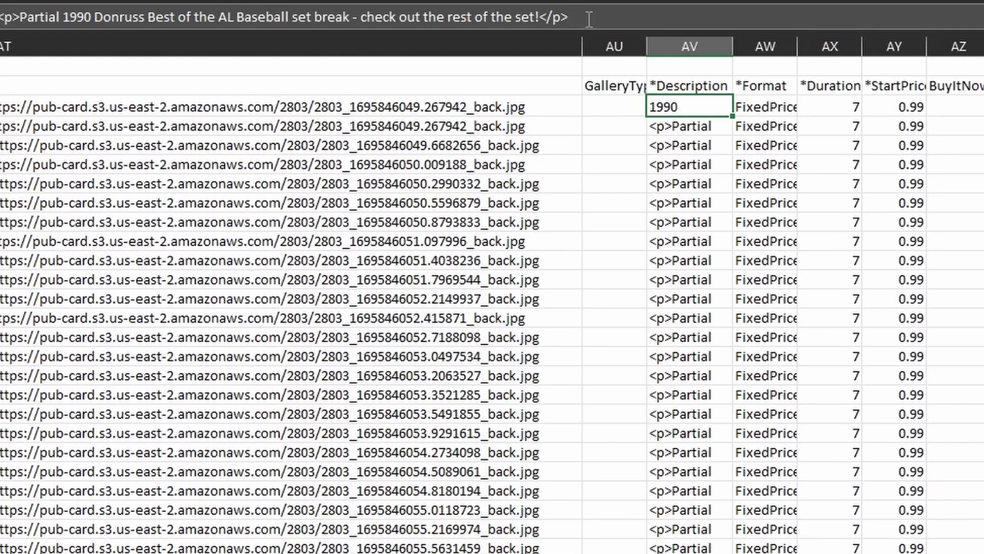
pyautogui.moveTo(607, 19); pyautogui.dragTo(1, 19)
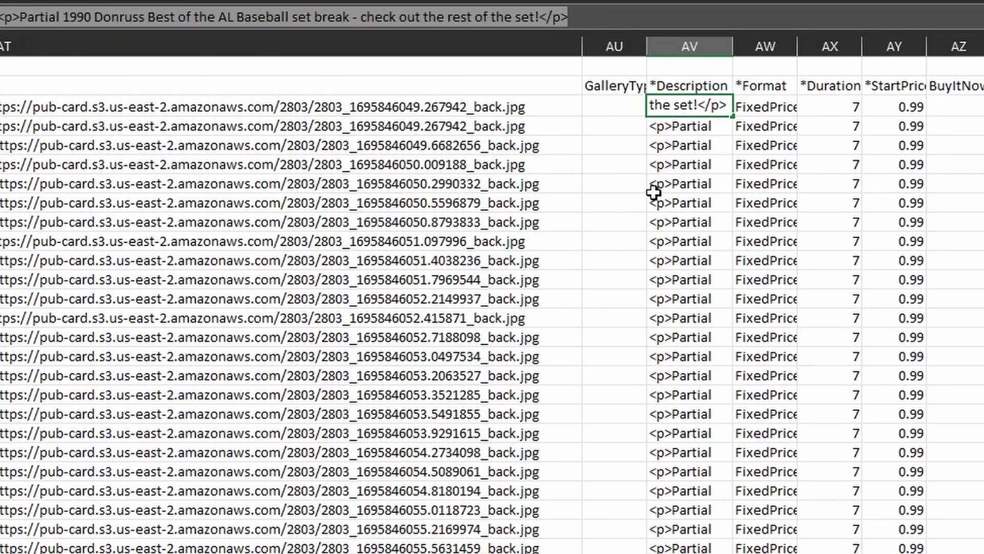
pyautogui.write('Fix')
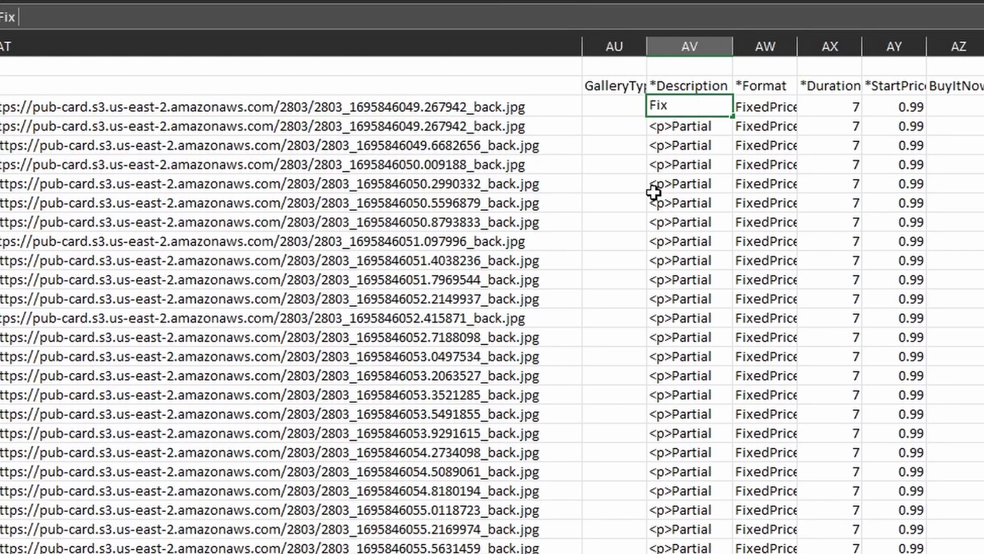
pyautogui.write(' in the Live')
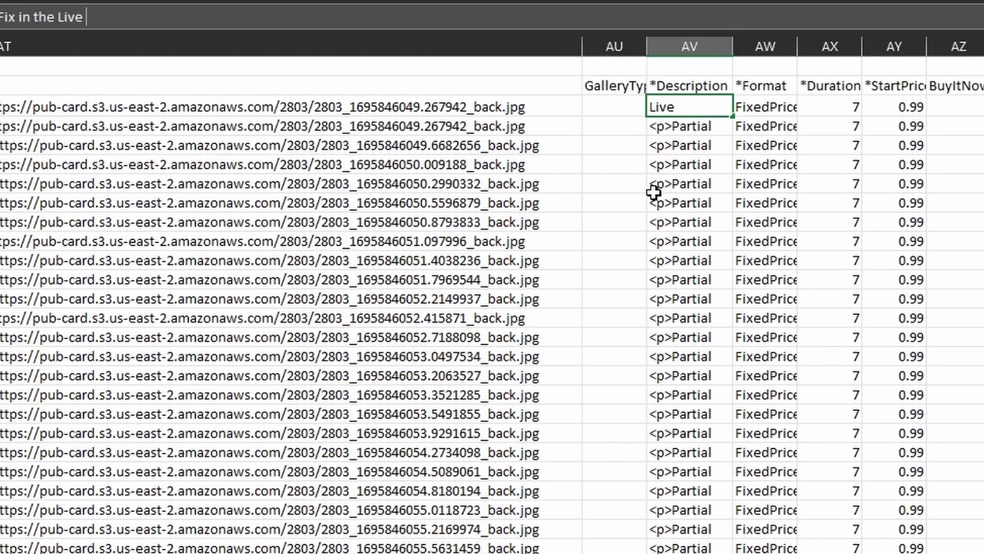
pyautogui.write(' Listing')
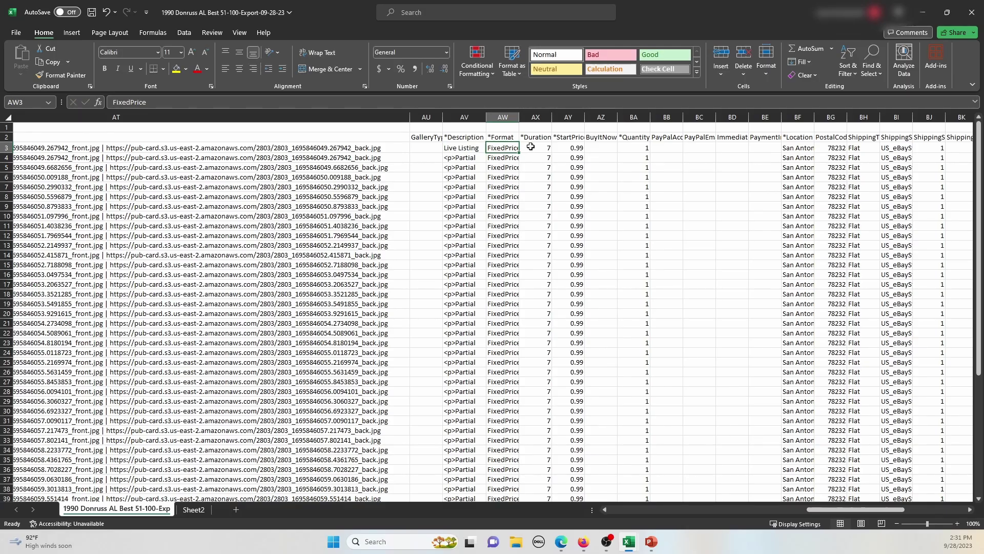
pyautogui.click(828, 107)
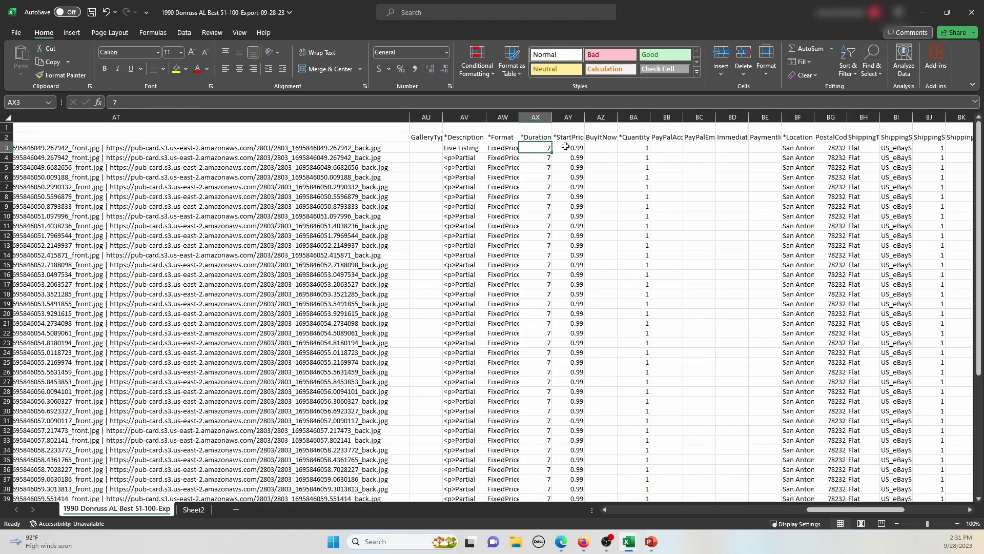
# Clear the StartPrice and Quantity values in row 3
pyautogui.click(565, 147)
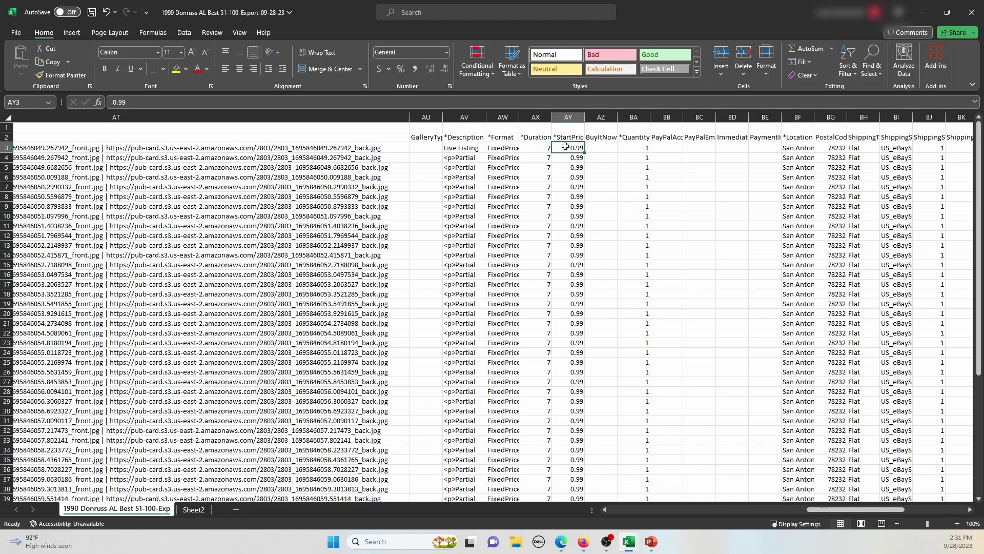
pyautogui.press('Delete')
pyautogui.click(641, 148)
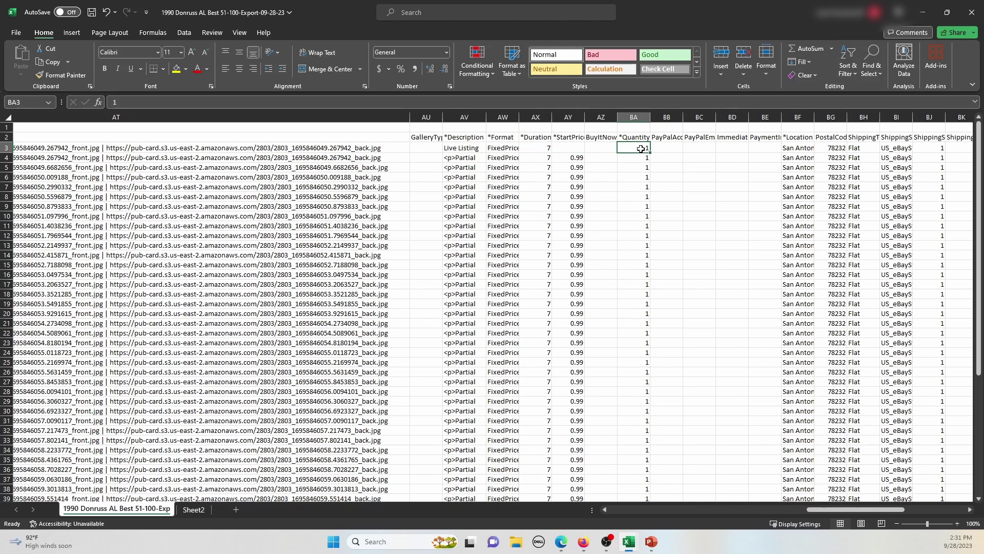
pyautogui.press('Delete')
# Change the returns option in cell BP3 to ReturnsNotAccepted
pyautogui.moveTo(813, 510); pyautogui.dragTo(887, 510)
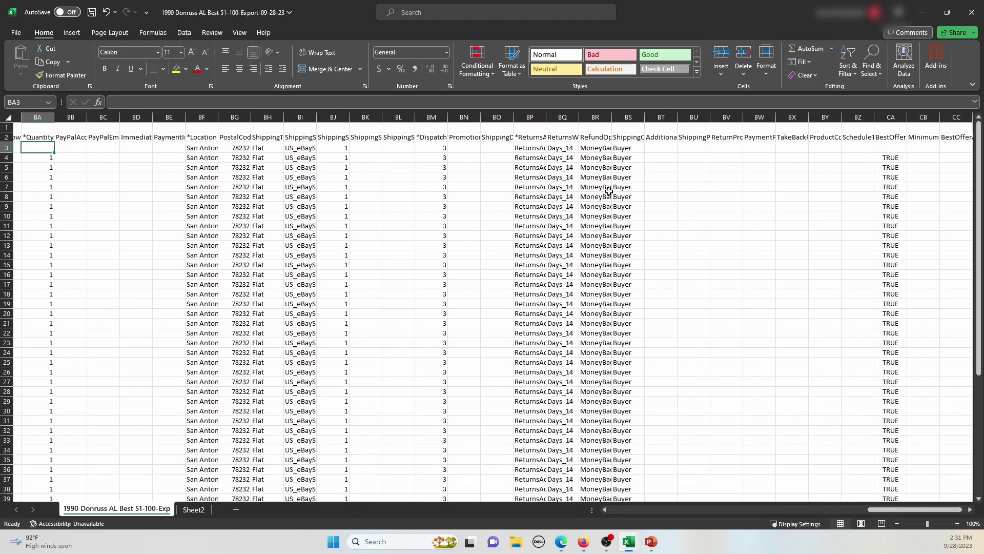
pyautogui.click(529, 149)
pyautogui.click(136, 105)
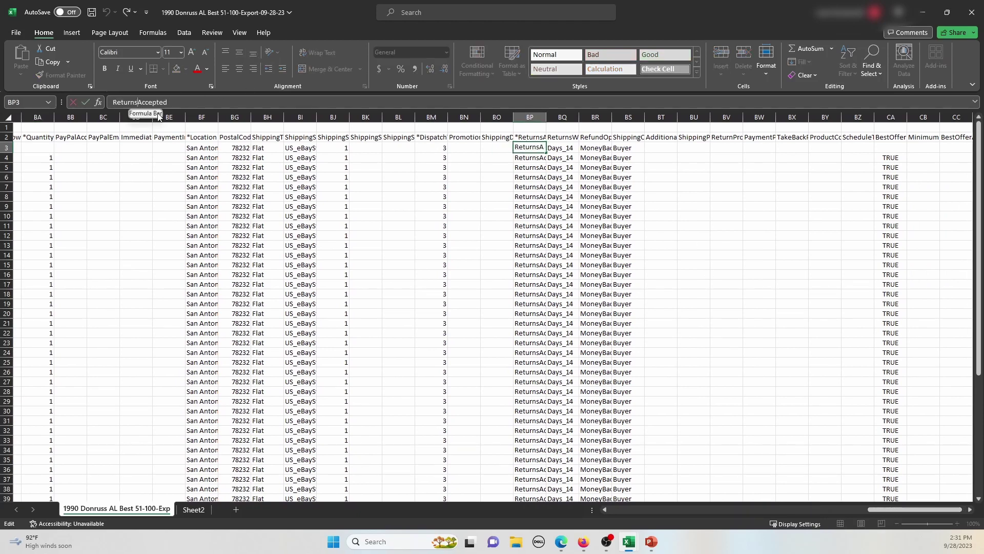
pyautogui.write('Not')
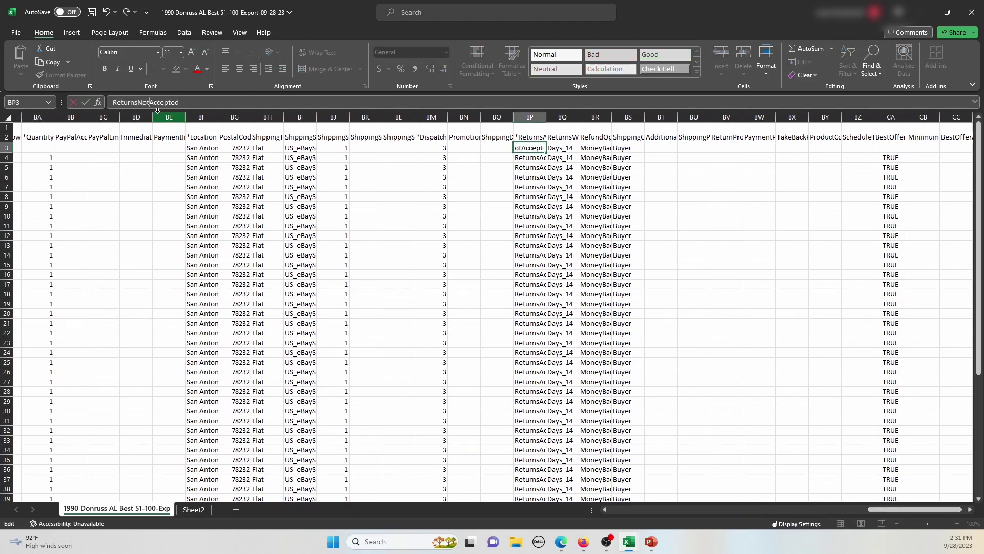
pyautogui.press('Return')
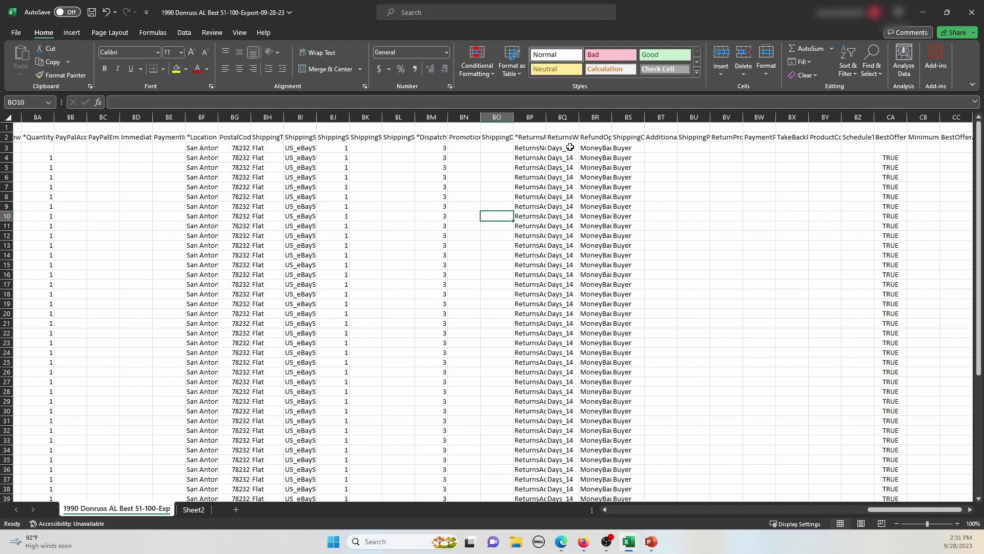
# Clear row 3's return window, refund option and shipping cost payer in cells BQ3, BR3 and BS3
pyautogui.click(570, 147)
pyautogui.press('Delete')
pyautogui.click(590, 149)
pyautogui.press('Delete')
pyautogui.click(632, 148)
pyautogui.press('Delete')
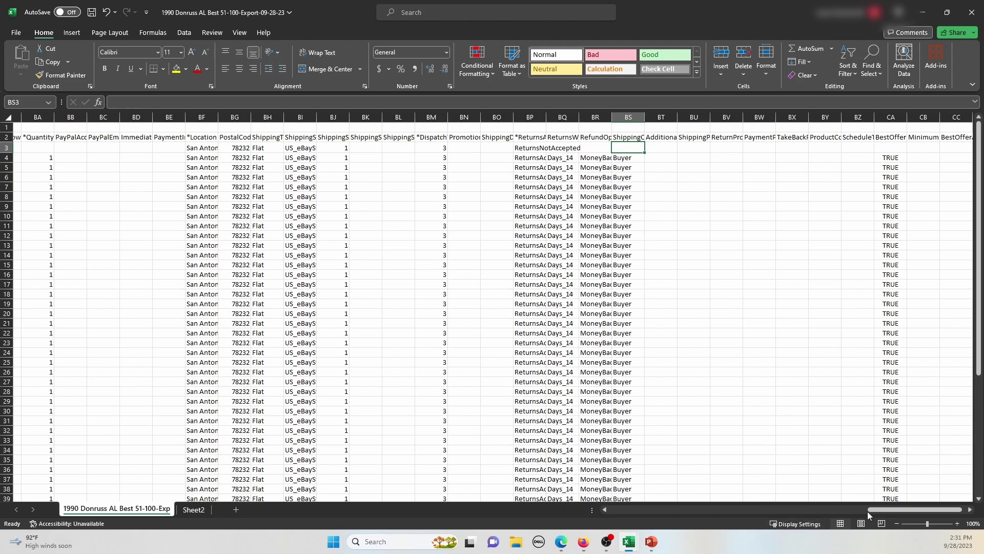
# Set the BestOffer value in cell CA3 to TRUE
pyautogui.moveTo(871, 511); pyautogui.dragTo(899, 509)
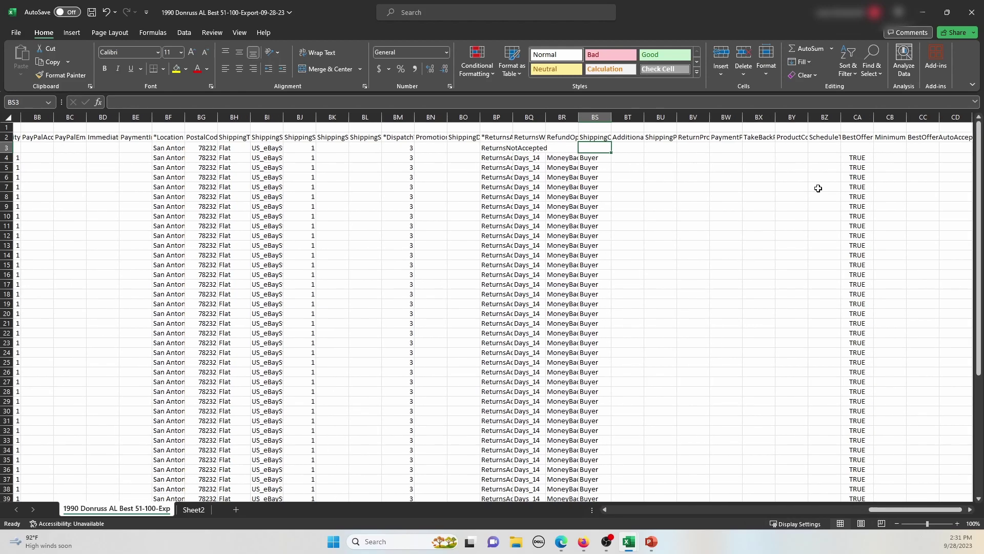
pyautogui.click(851, 148)
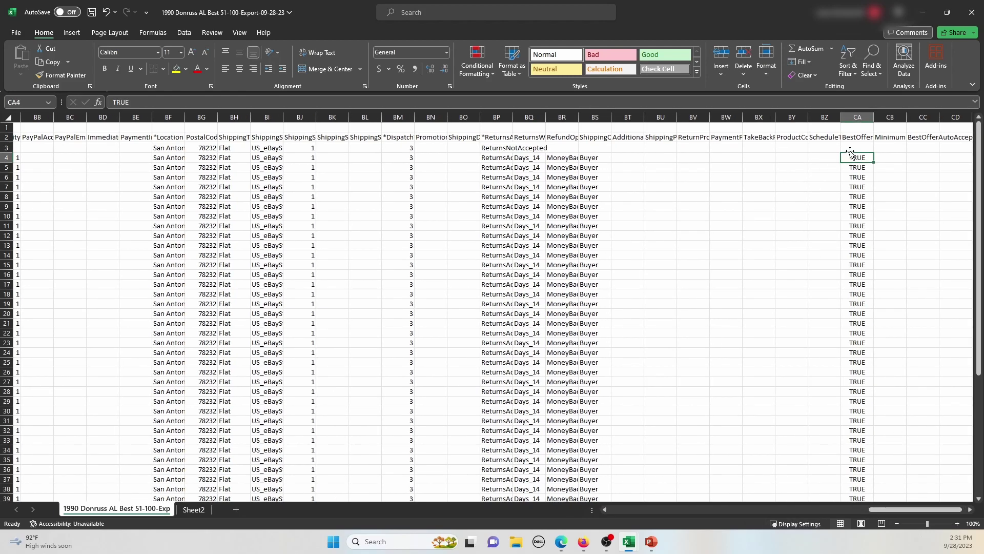
pyautogui.write('TRUE')
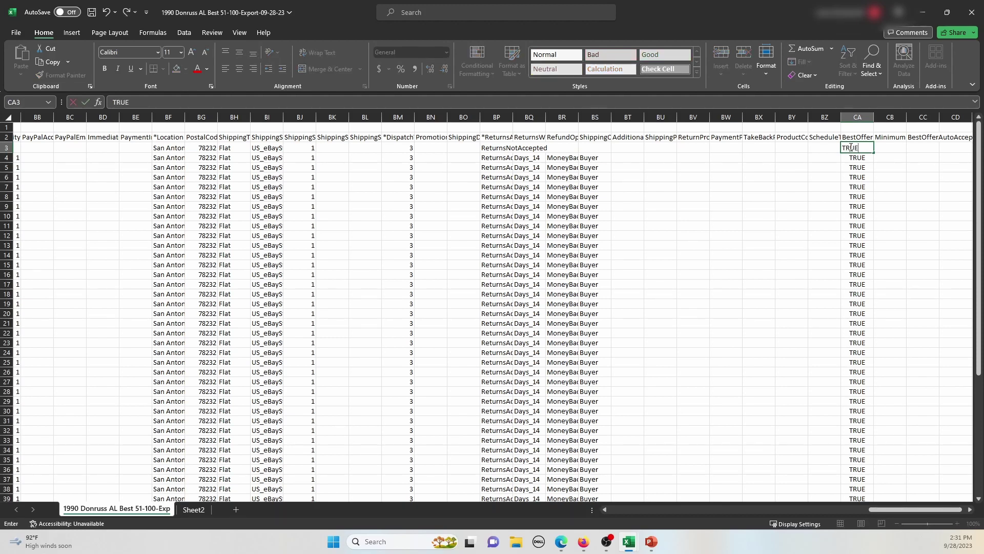
pyautogui.click(726, 177)
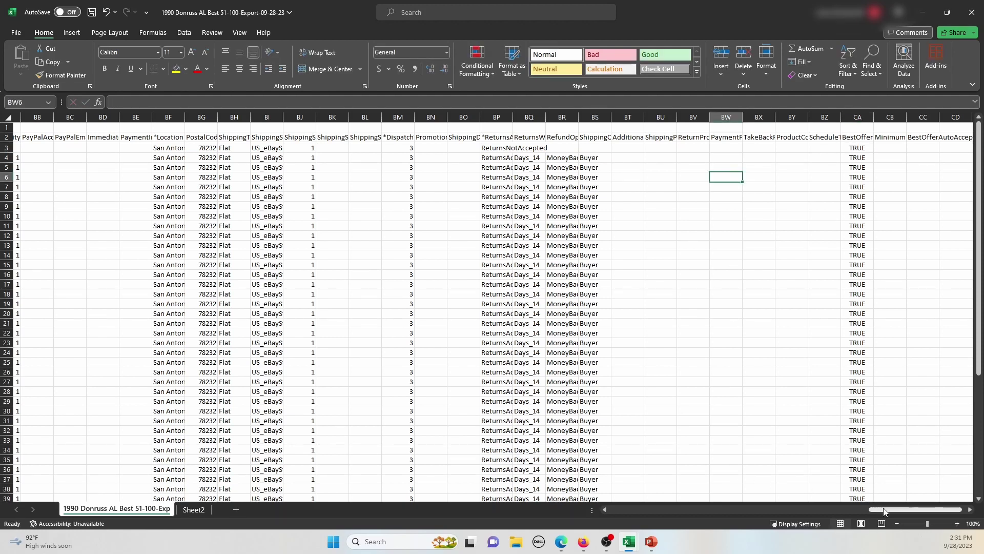
# In cell D1 of Sheet2, join the card list with the formula =CONCAT(TRANSPOSE(A1:A50)&";")
pyautogui.moveTo(884, 509); pyautogui.dragTo(583, 495)
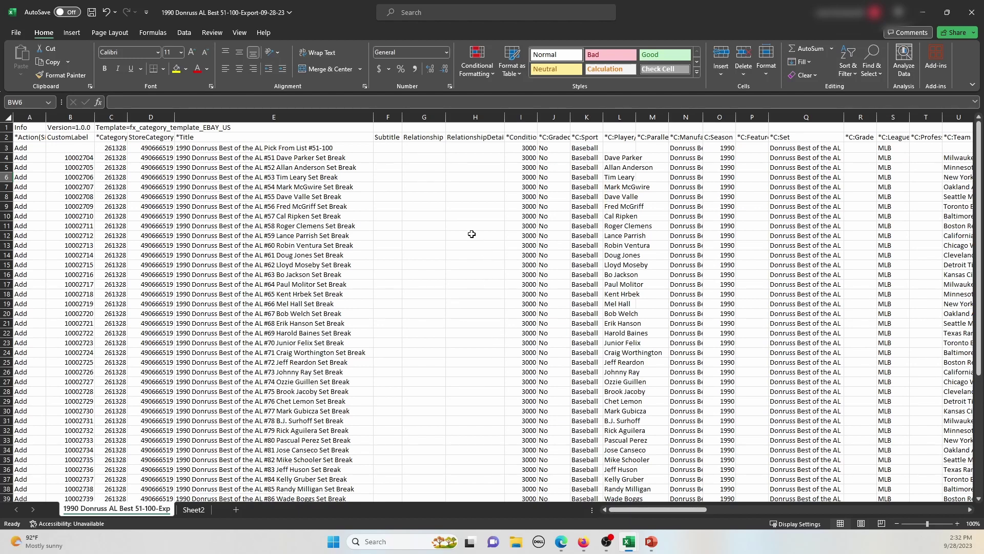
pyautogui.click(460, 148)
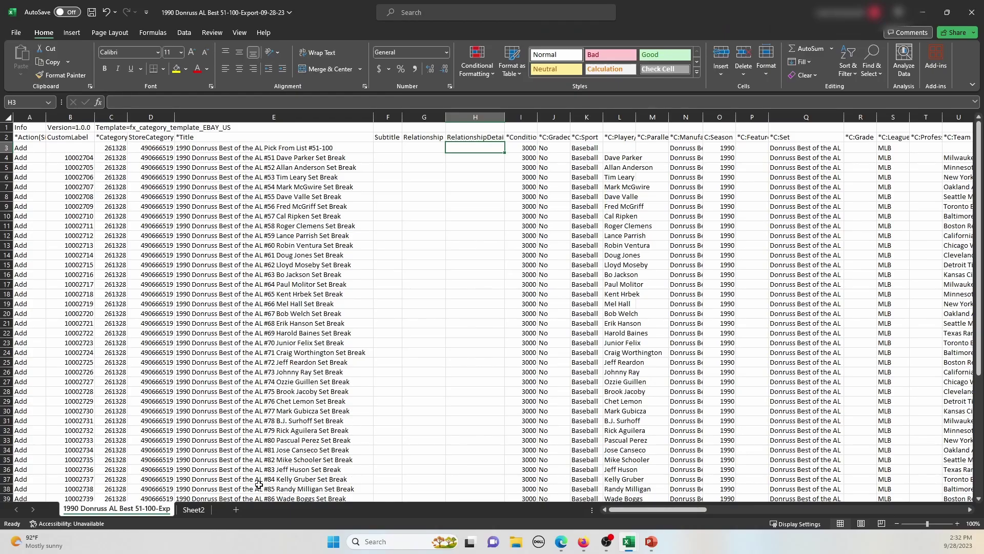
pyautogui.click(188, 510)
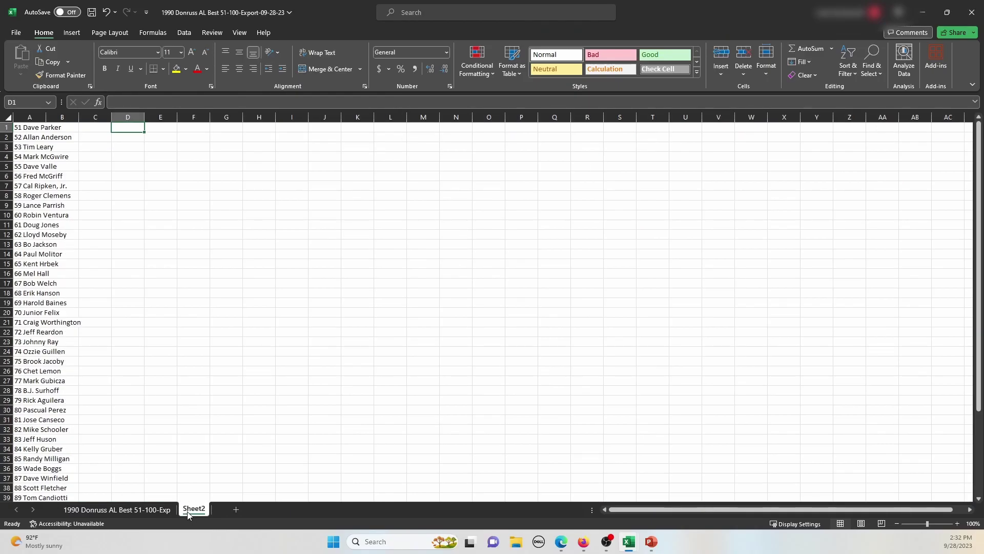
pyautogui.click(130, 127)
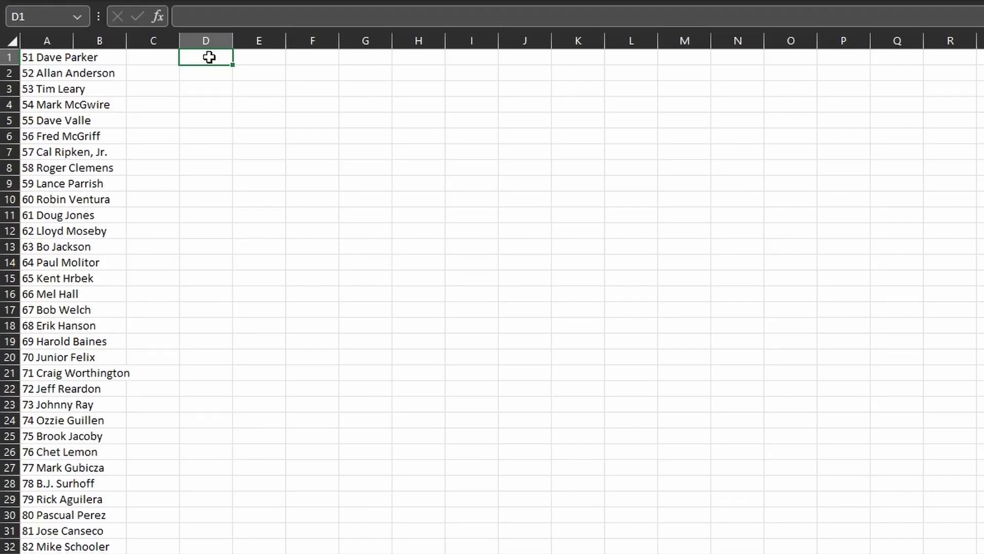
pyautogui.write('=con')
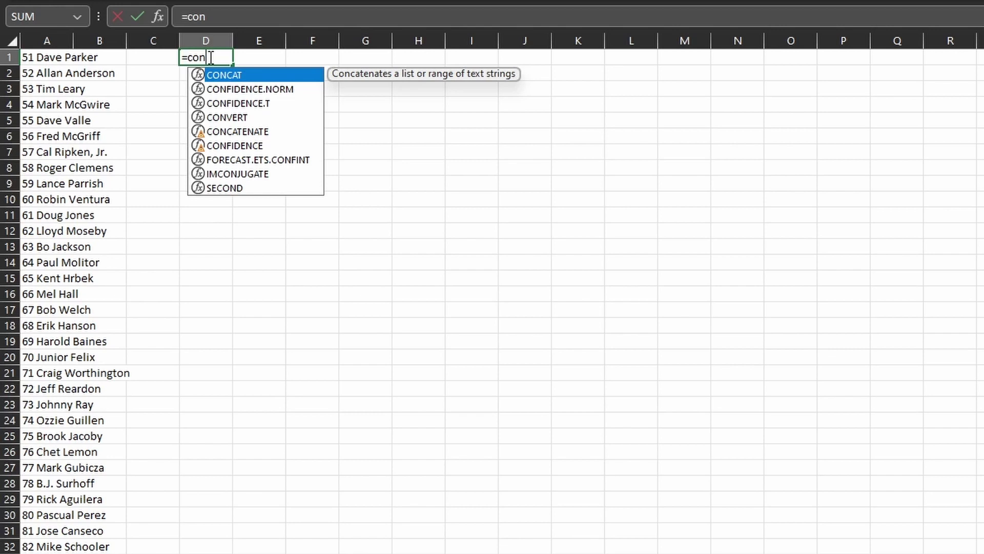
pyautogui.press('Tab')
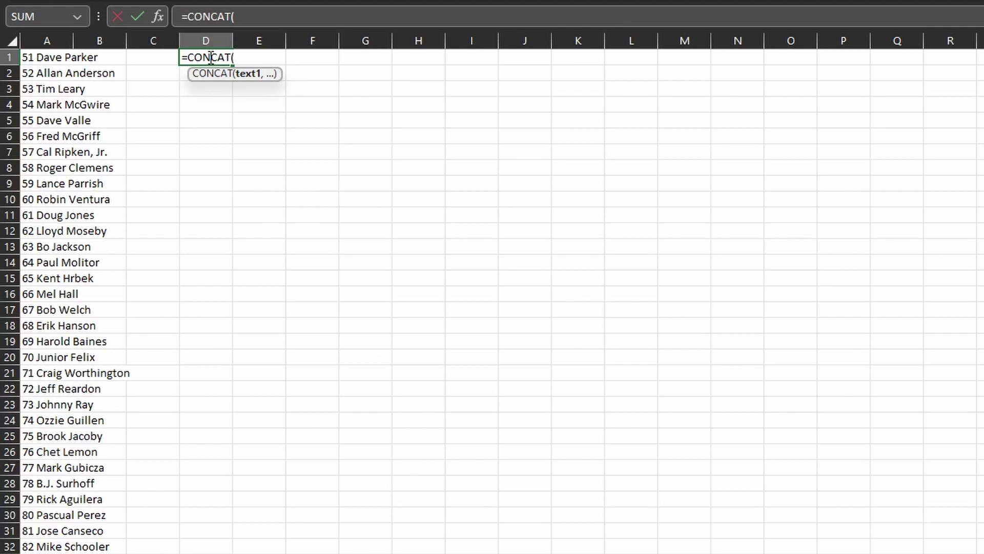
pyautogui.write('tr')
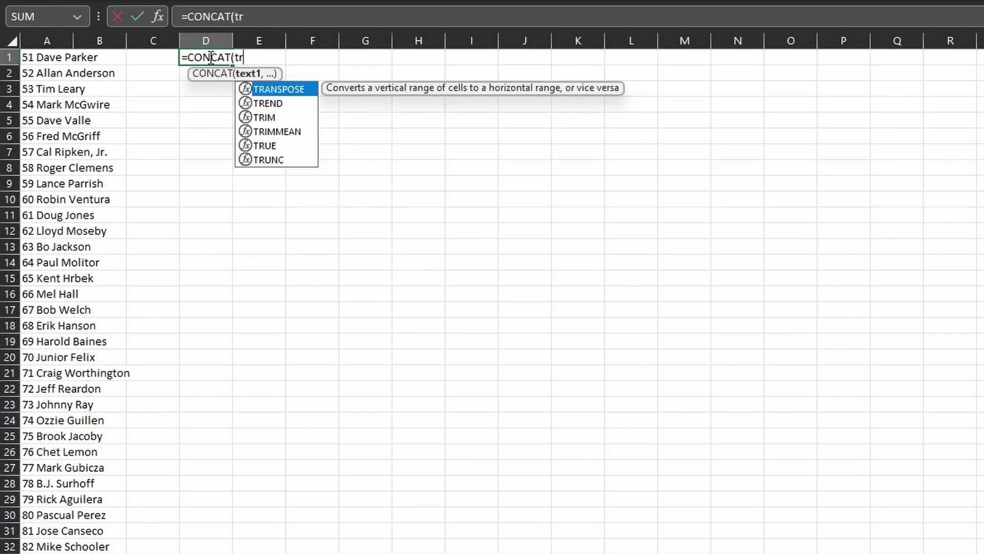
pyautogui.press('Tab')
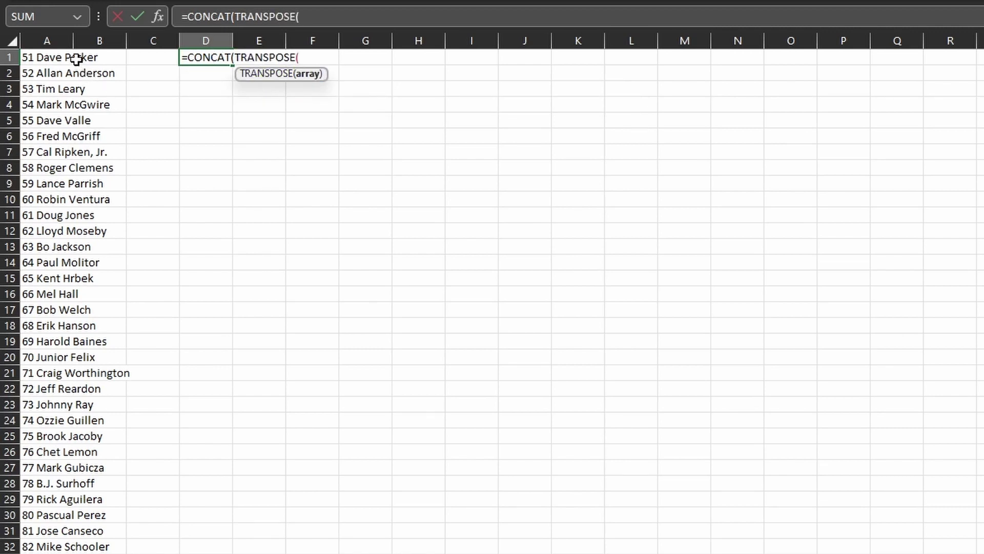
pyautogui.moveTo(76, 59); pyautogui.dragTo(73, 553)
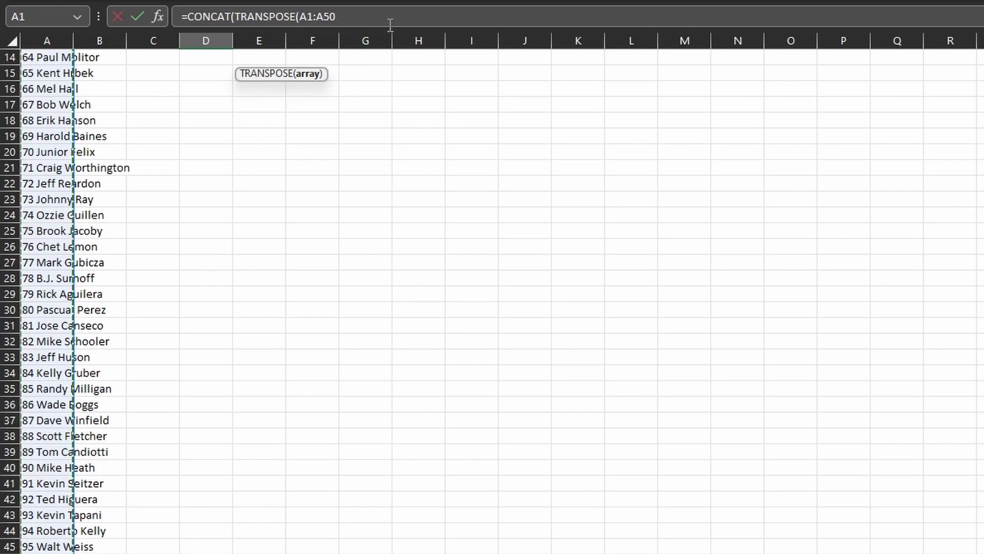
pyautogui.write(')')
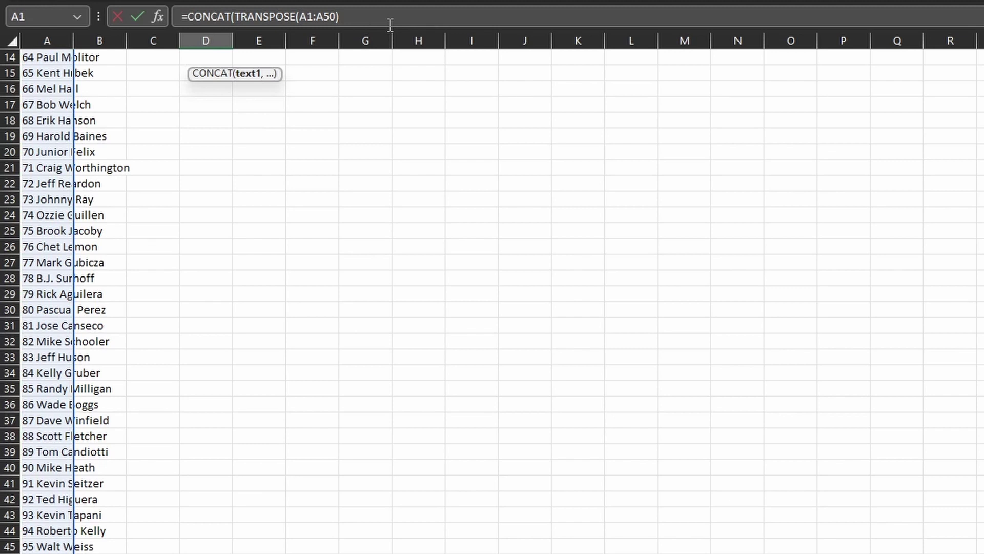
pyautogui.write('&";')
pyautogui.write(')')
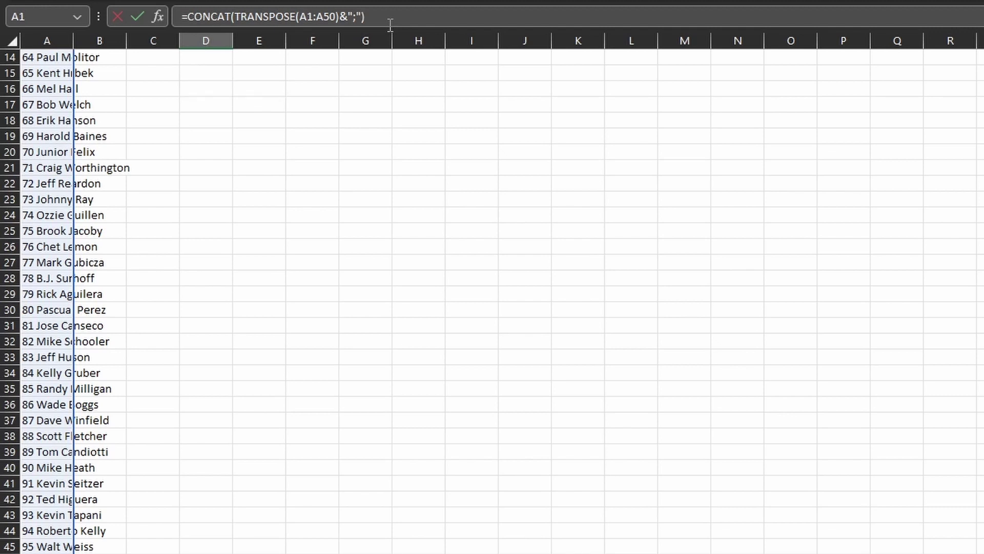
pyautogui.press('Return')
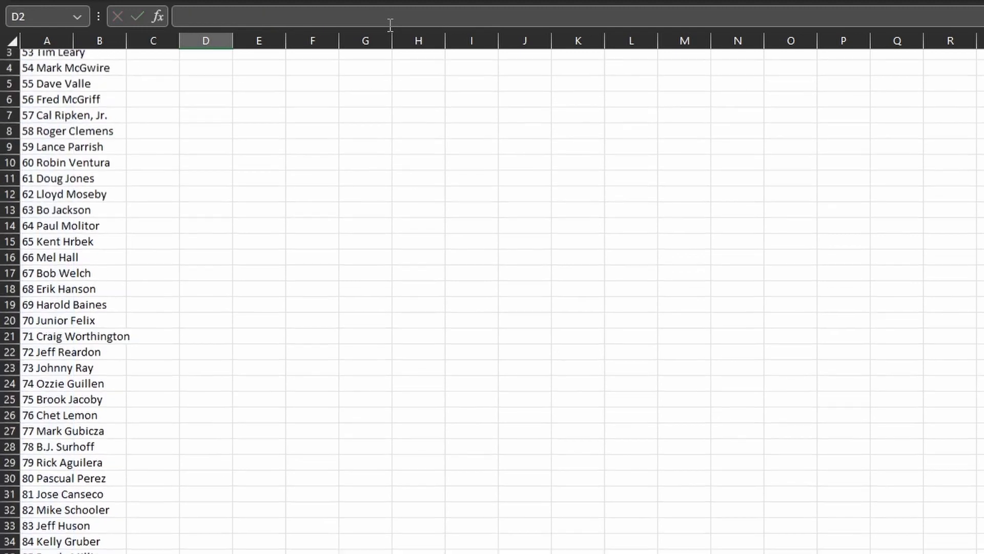
pyautogui.scroll(1, 361, 138)
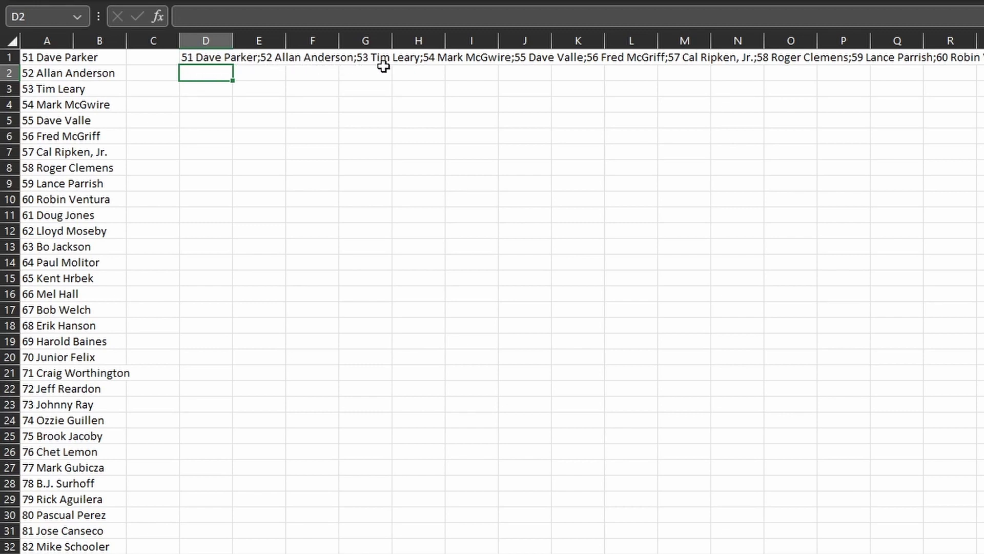
# Copy the joined card list from D1 into D2 as plain values without the formula
pyautogui.click(202, 57)
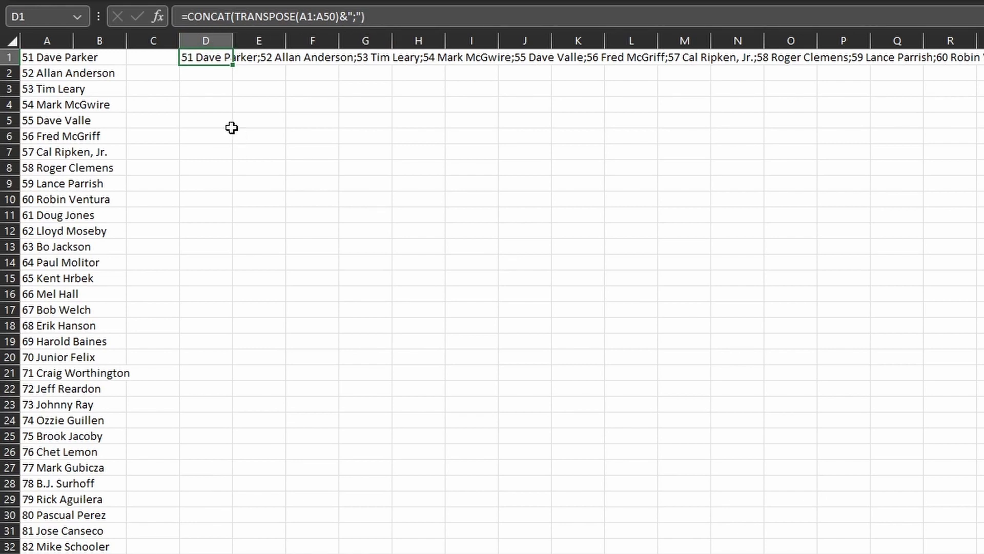
pyautogui.hotkey('ctrl', 'c')
pyautogui.click(204, 74)
pyautogui.hotkey('ctrl', 'v')
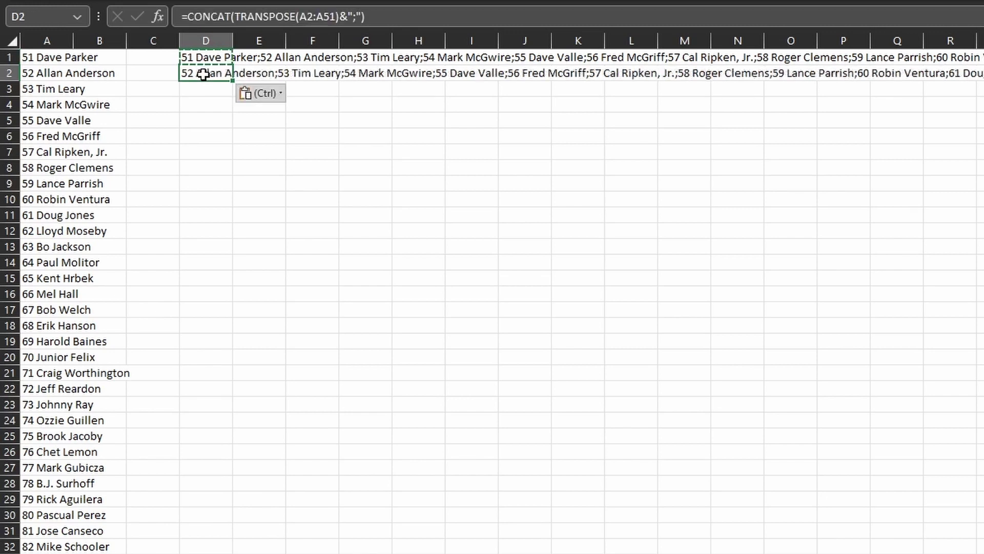
pyautogui.click(277, 93)
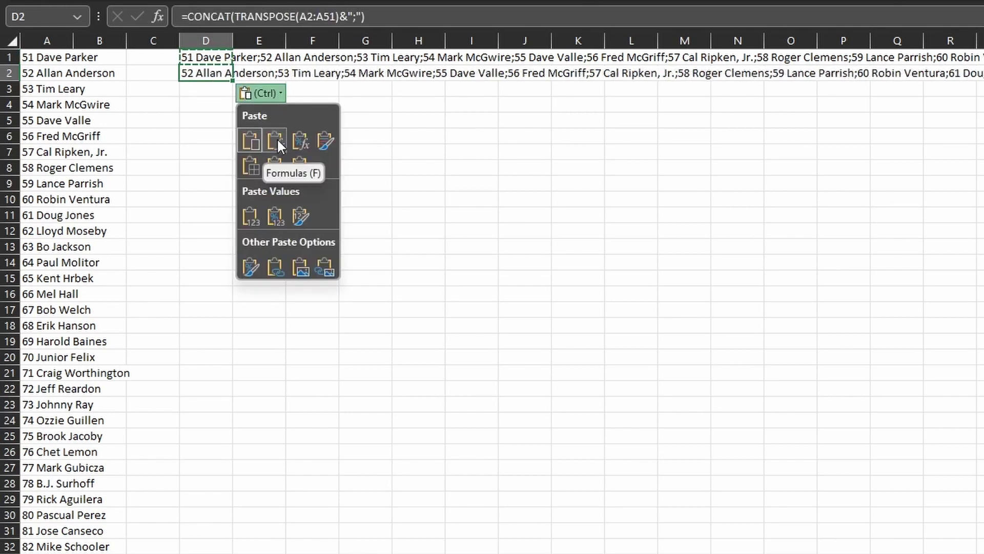
pyautogui.click(272, 218)
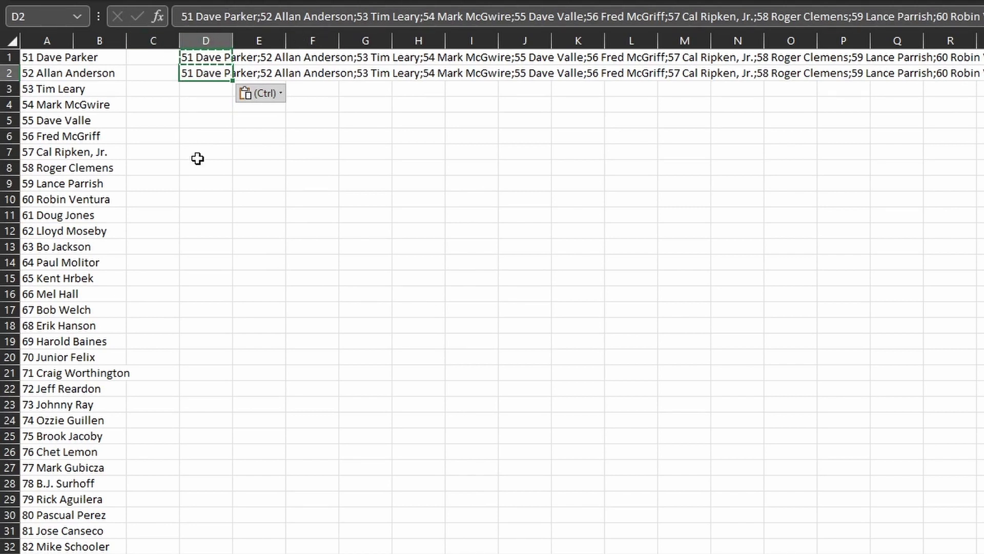
pyautogui.click(211, 135)
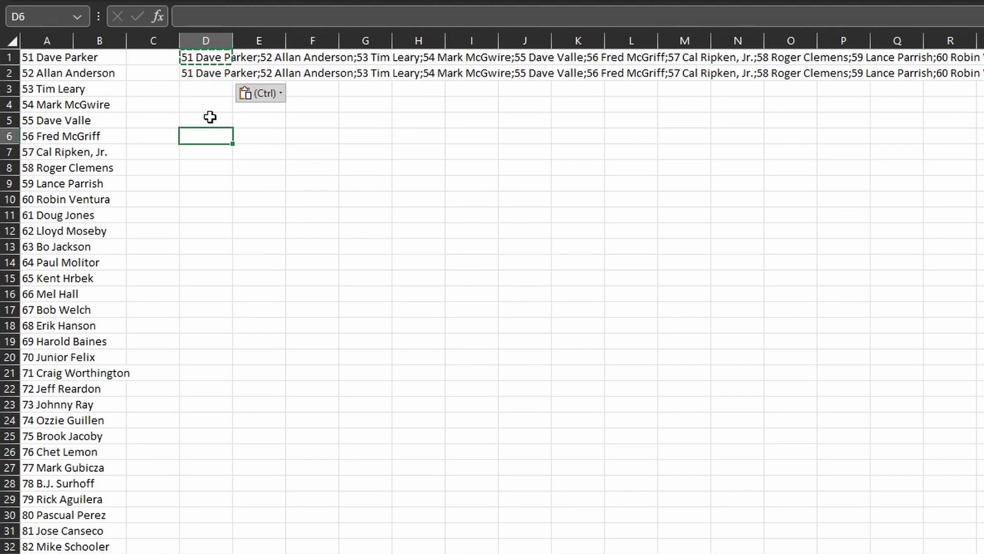
# Copy the plain-text card list from D2 into the RelationshipDetails cell H3 of the 1990 Donruss export sheet
pyautogui.click(209, 75)
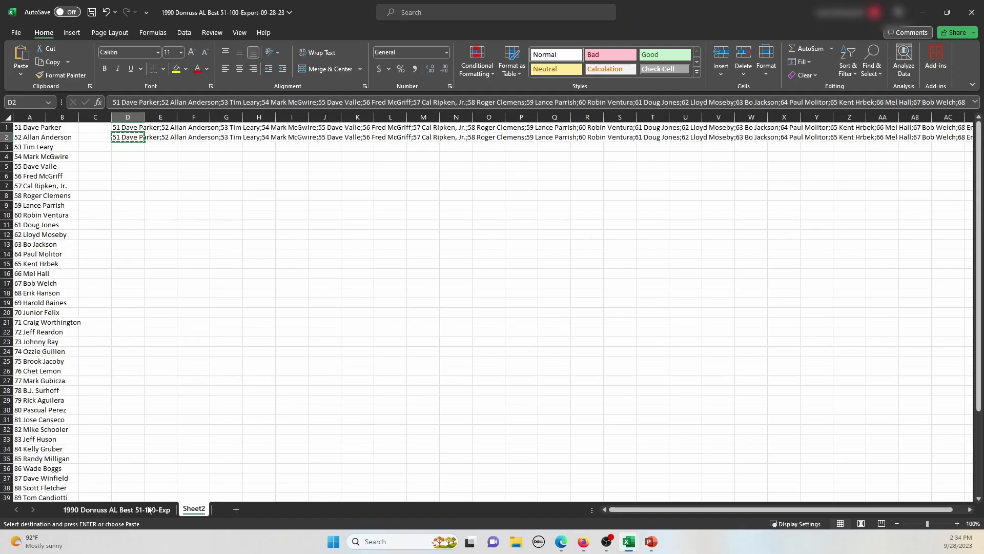
pyautogui.click(148, 509)
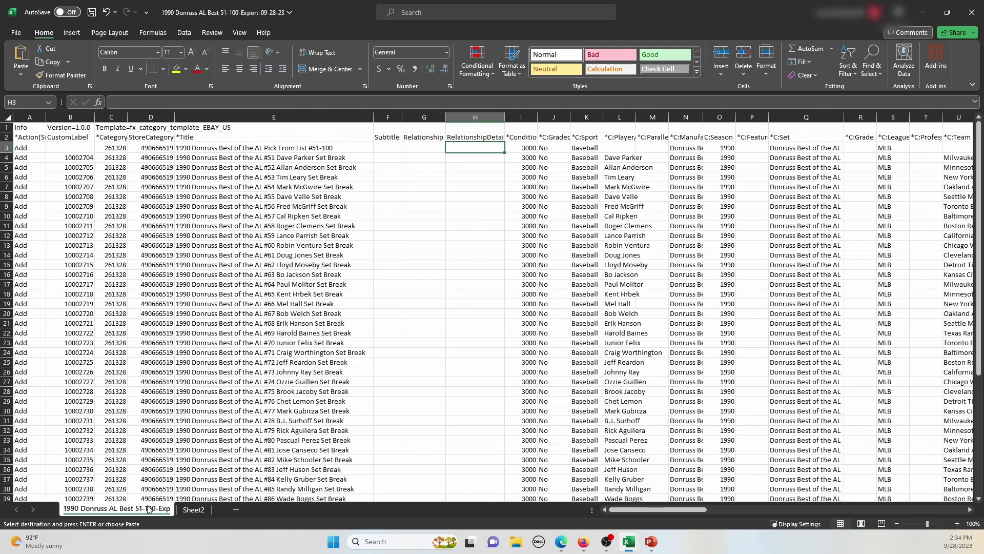
pyautogui.click(477, 157)
pyautogui.click(476, 148)
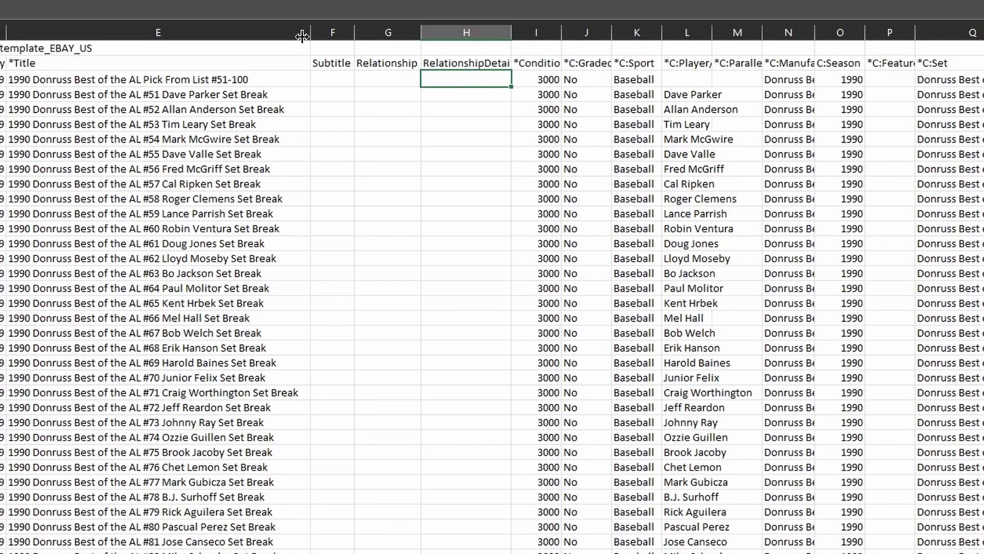
pyautogui.hotkey('ctrl', 'v')
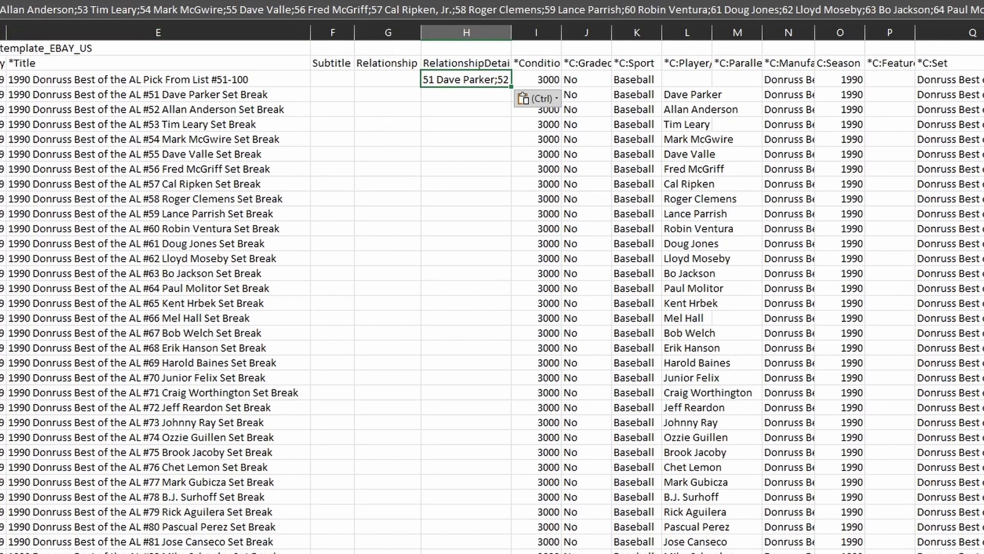
# Prefix the joined card list in RelationshipDetails cell H3 with "Choose="
pyautogui.press('F2')
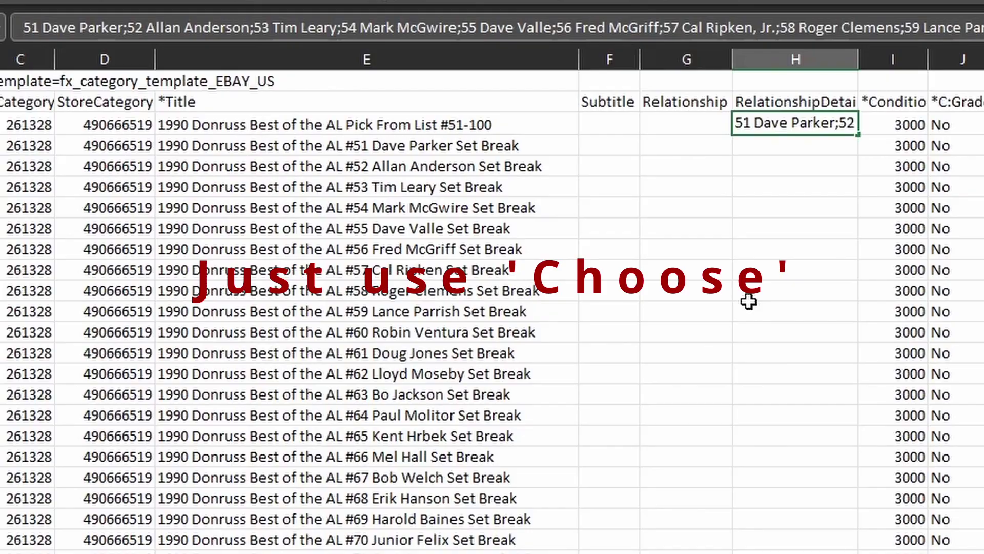
pyautogui.write('Choo')
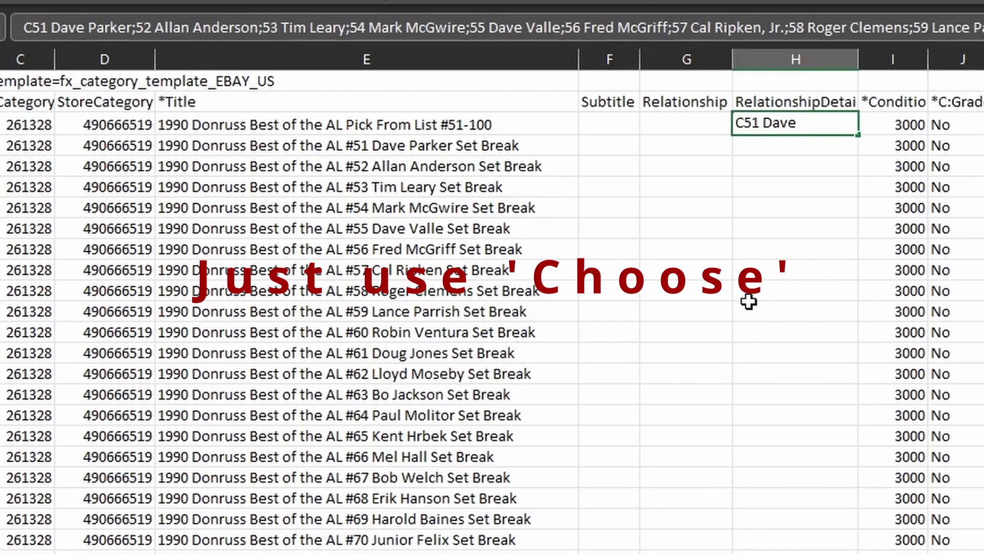
pyautogui.write('se')
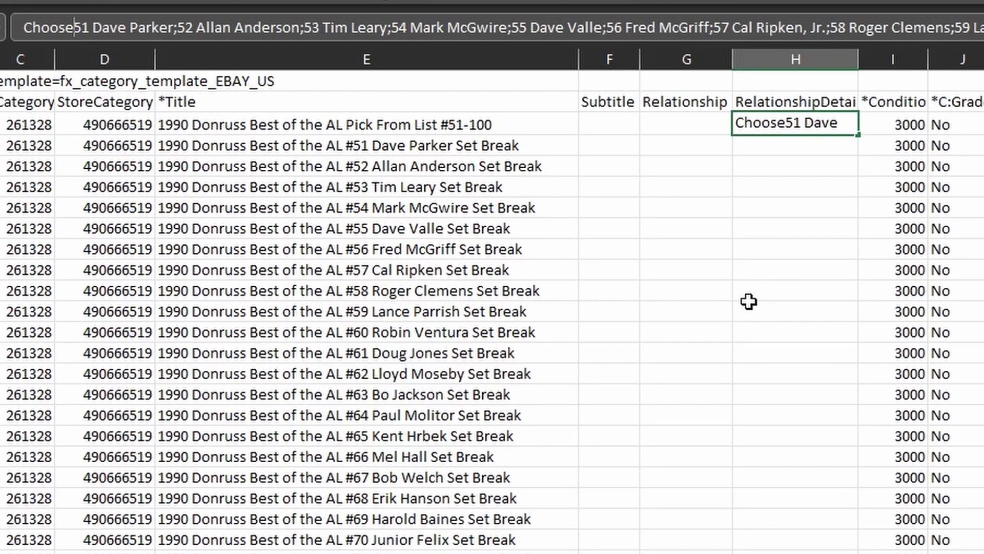
pyautogui.write('=')
pyautogui.press('Return')
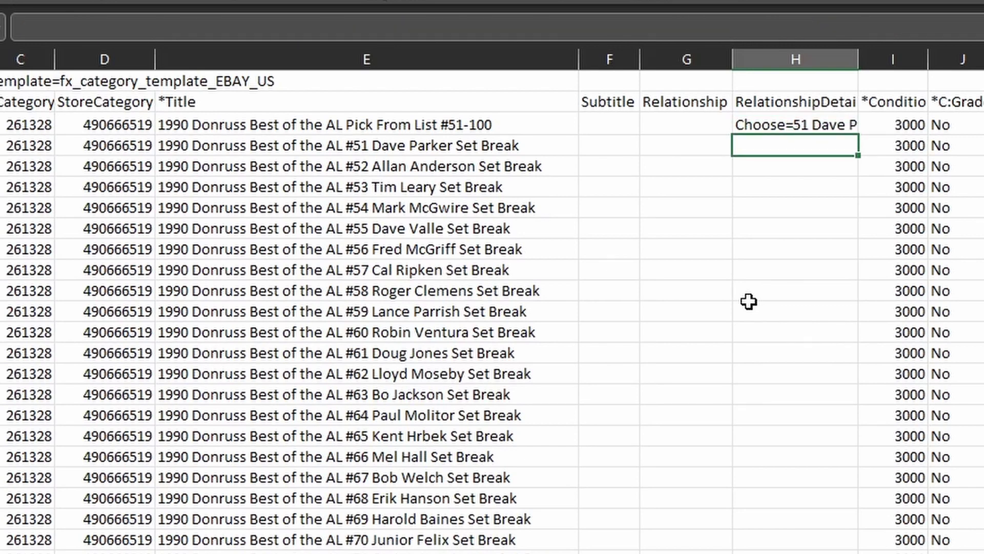
pyautogui.click(783, 130)
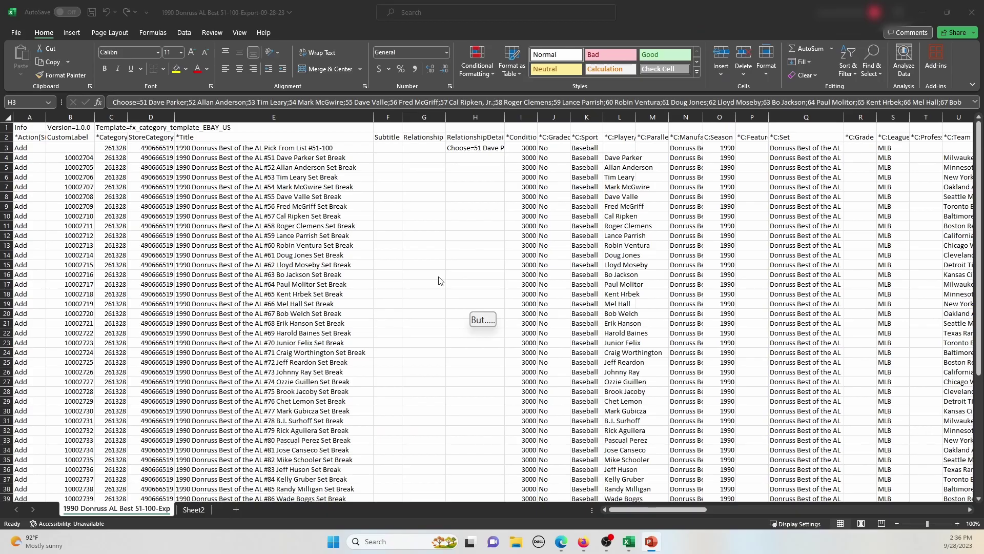
pyautogui.click(649, 509)
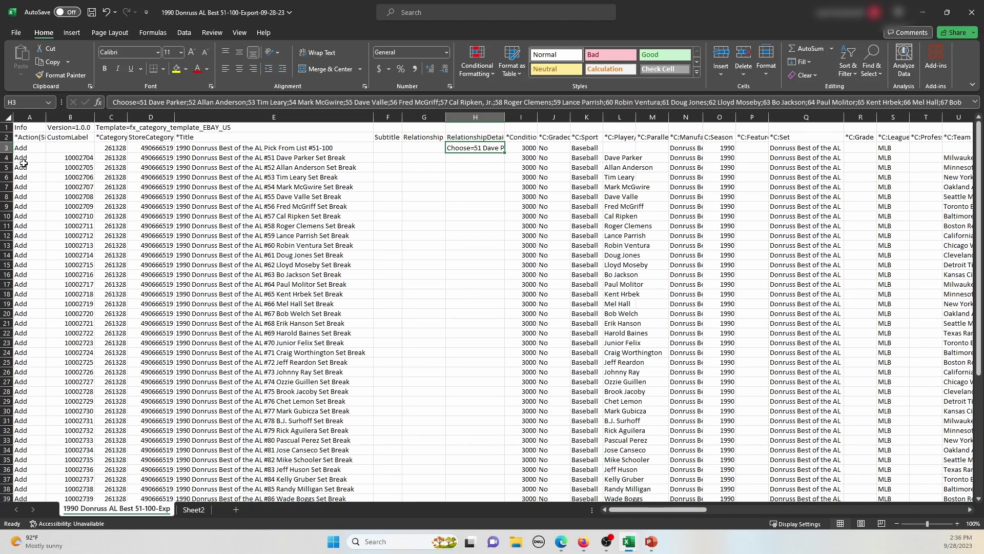
# Clear the Action values of all card rows below the parent row, A4 to A53
pyautogui.moveTo(28, 157); pyautogui.dragTo(32, 478)
pyautogui.press('Delete')
pyautogui.scroll(5, 72, 294)
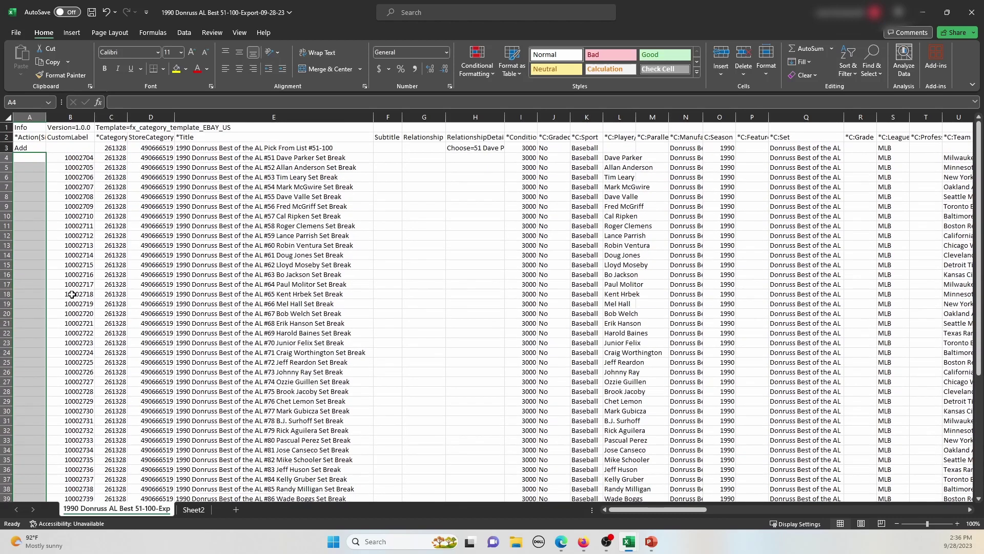
# Replace the CustomLabel values from B4 down with the card list from Sheet2 A1:A50, and widen column B to fit the names
pyautogui.click(71, 159)
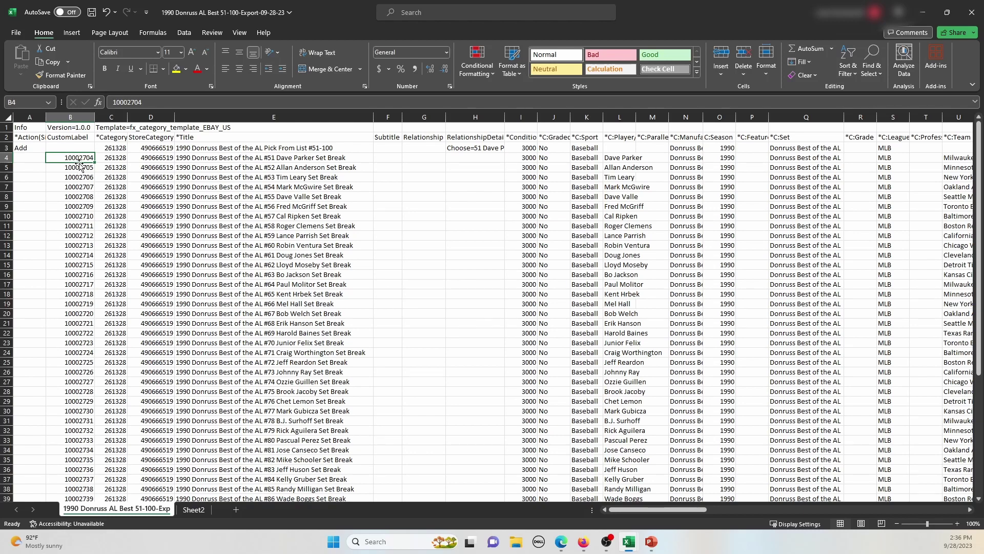
pyautogui.click(195, 510)
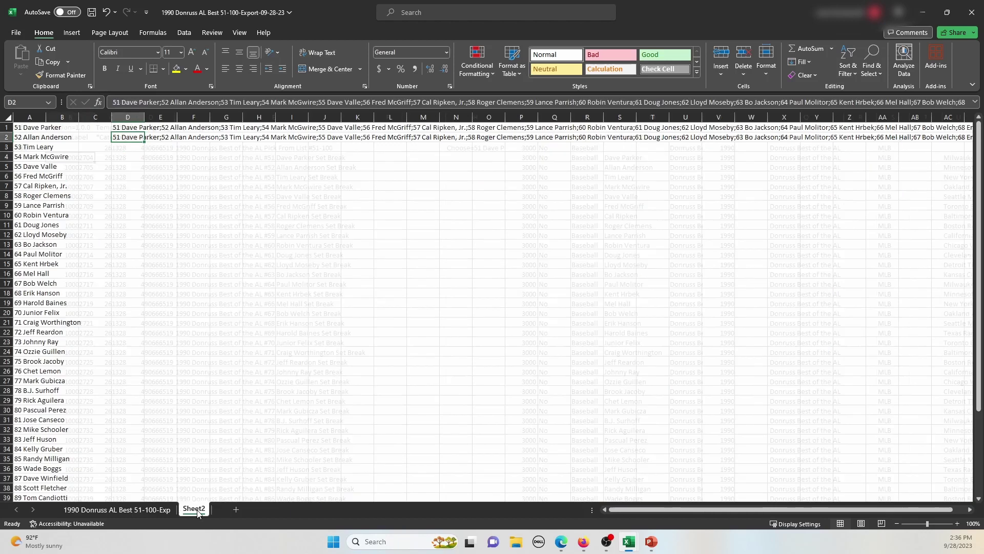
pyautogui.moveTo(29, 128); pyautogui.dragTo(24, 477)
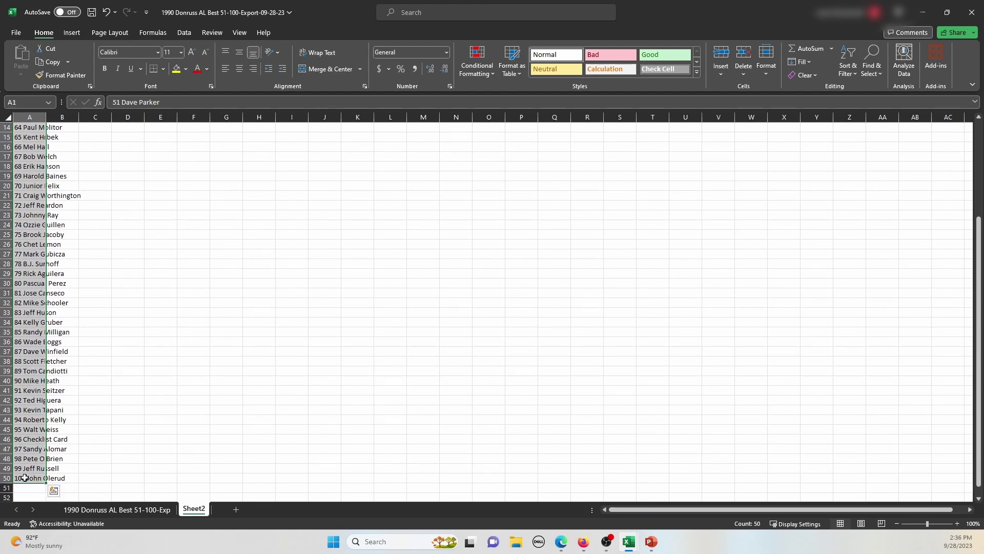
pyautogui.hotkey('ctrl', 'c')
pyautogui.click(118, 509)
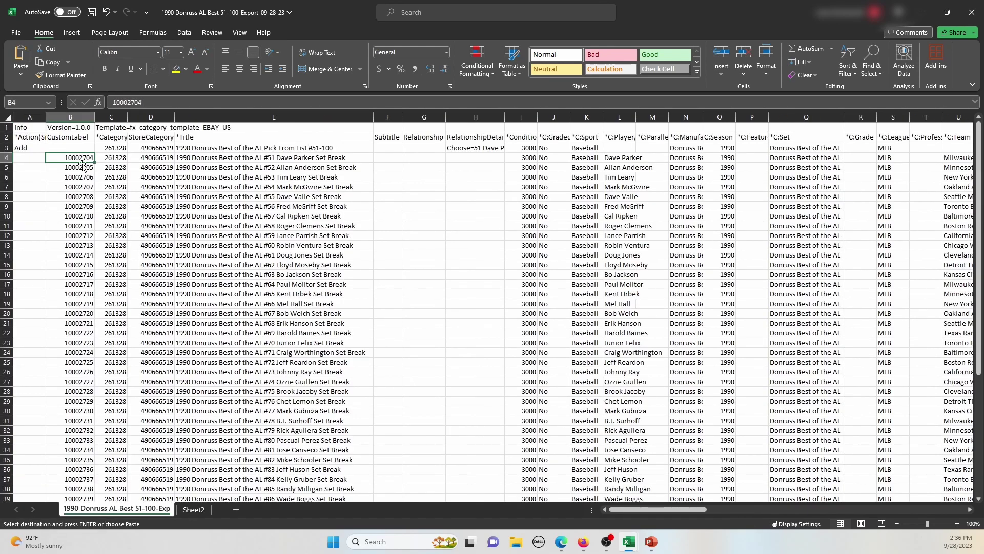
pyautogui.hotkey('ctrl', 'v')
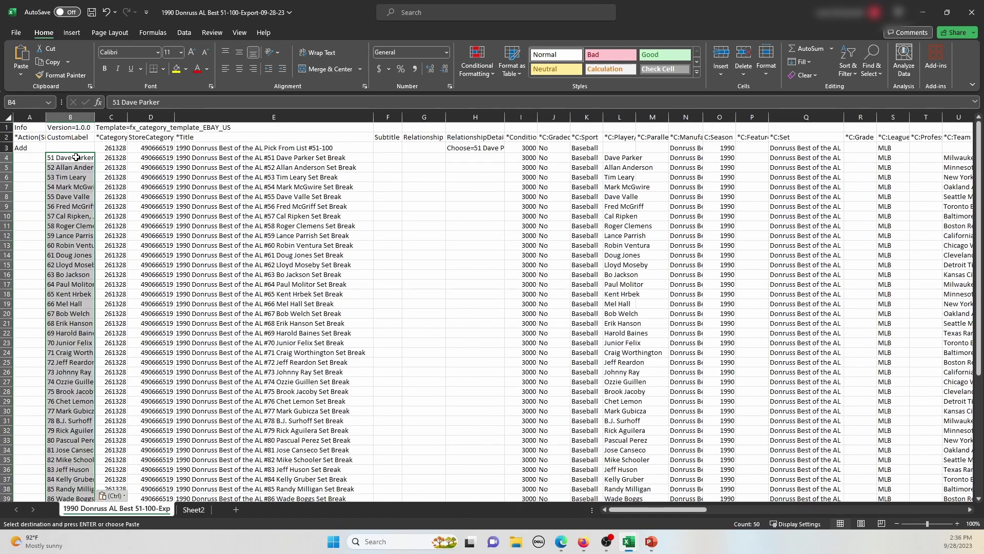
pyautogui.click(29, 226)
pyautogui.moveTo(95, 117); pyautogui.dragTo(111, 115)
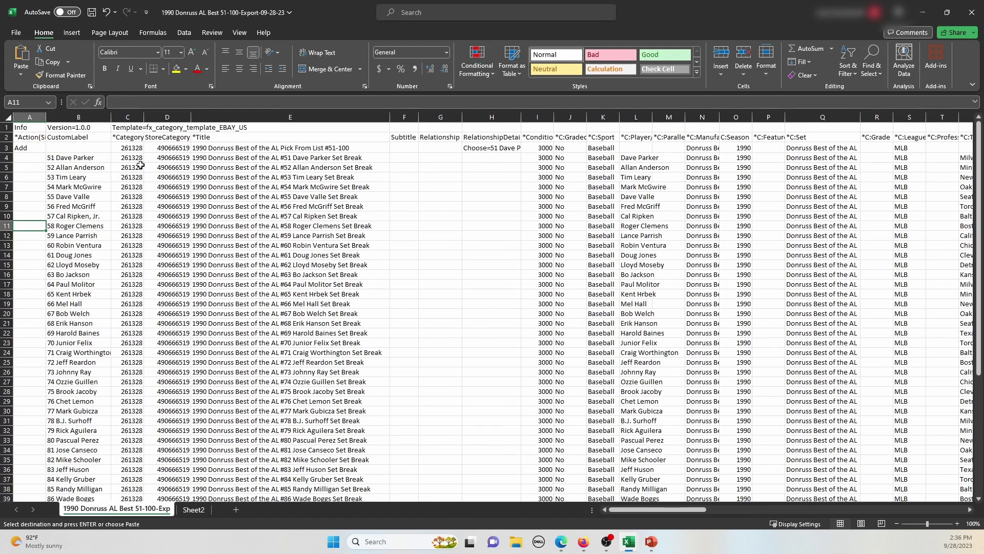
# Clear the Category, StoreCategory and Title values of the card rows, C4 to E53
pyautogui.moveTo(136, 158); pyautogui.dragTo(124, 478)
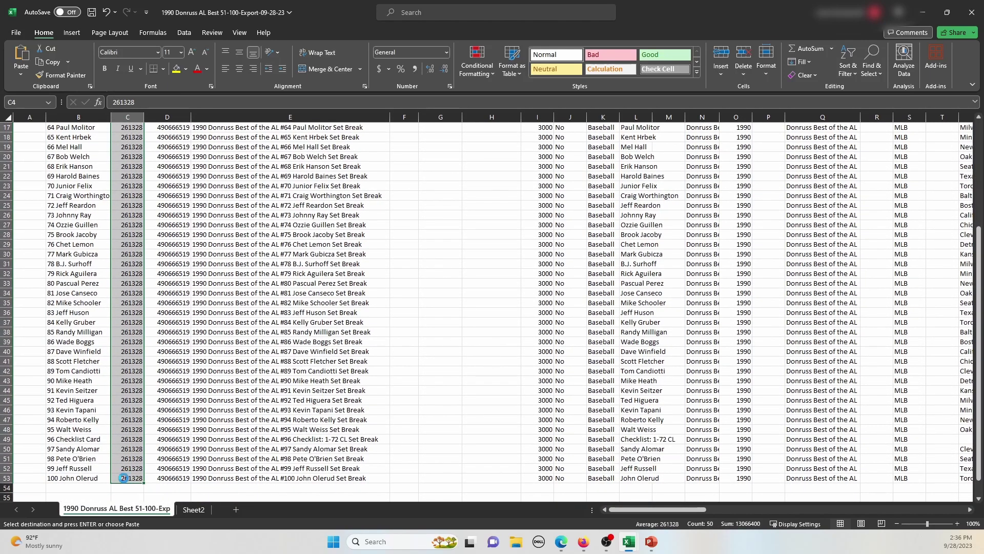
pyautogui.press('Delete')
pyautogui.scroll(6, 154, 307)
pyautogui.moveTo(166, 158); pyautogui.dragTo(265, 473)
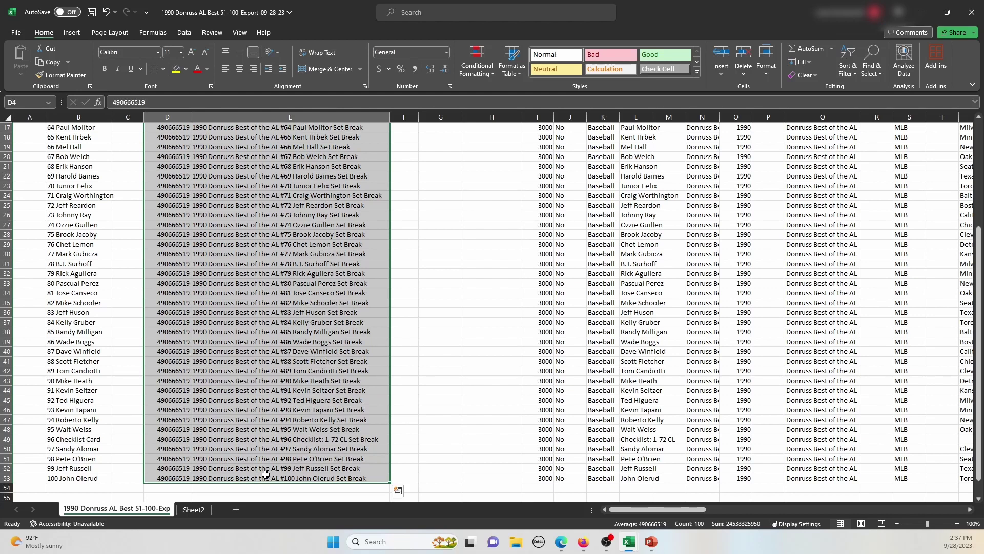
pyautogui.press('Delete')
pyautogui.scroll(5, 265, 474)
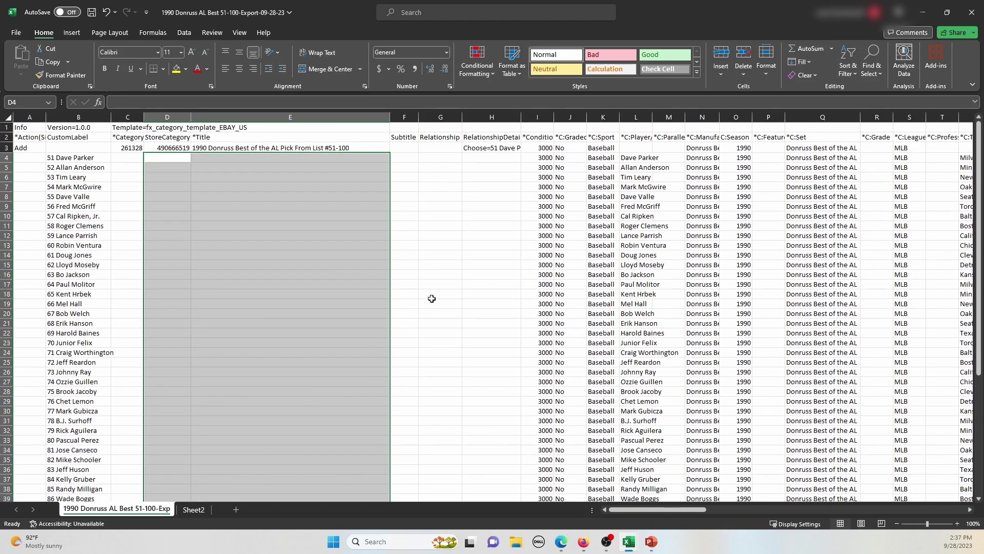
# Fill the Relationship column with "Variation" for every card row, G4 to G53
pyautogui.click(433, 158)
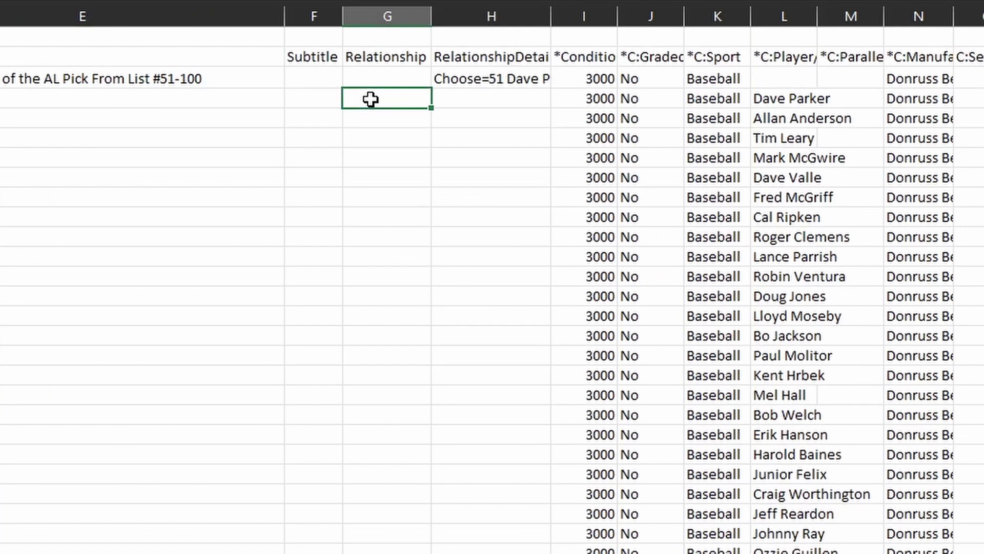
pyautogui.write('Variation')
pyautogui.press('Return')
pyautogui.moveTo(441, 159); pyautogui.dragTo(434, 480)
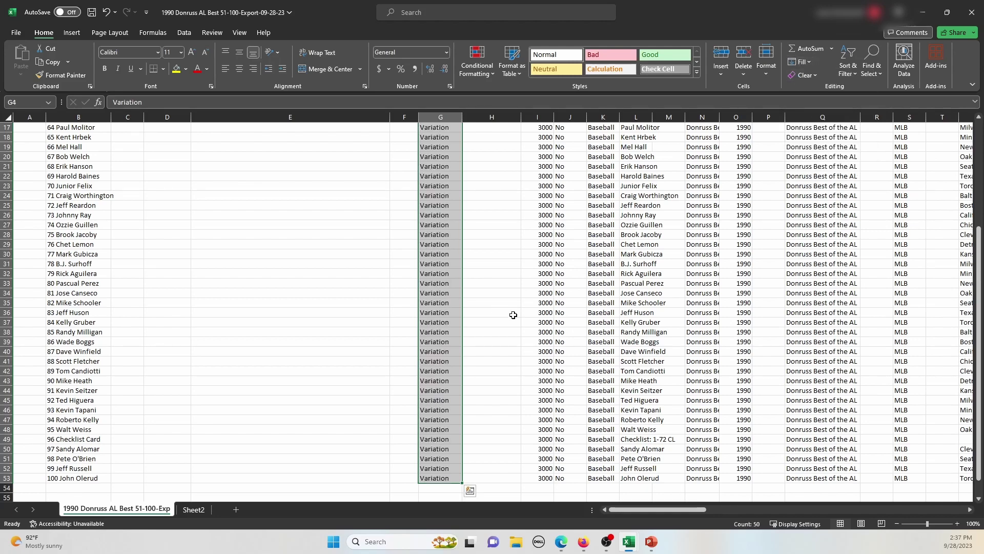
pyautogui.scroll(5, 513, 315)
# Clear the condition and item-specific values of the card rows in columns I to S and U to AI, rows 4 to 53
pyautogui.moveTo(534, 160); pyautogui.dragTo(900, 438)
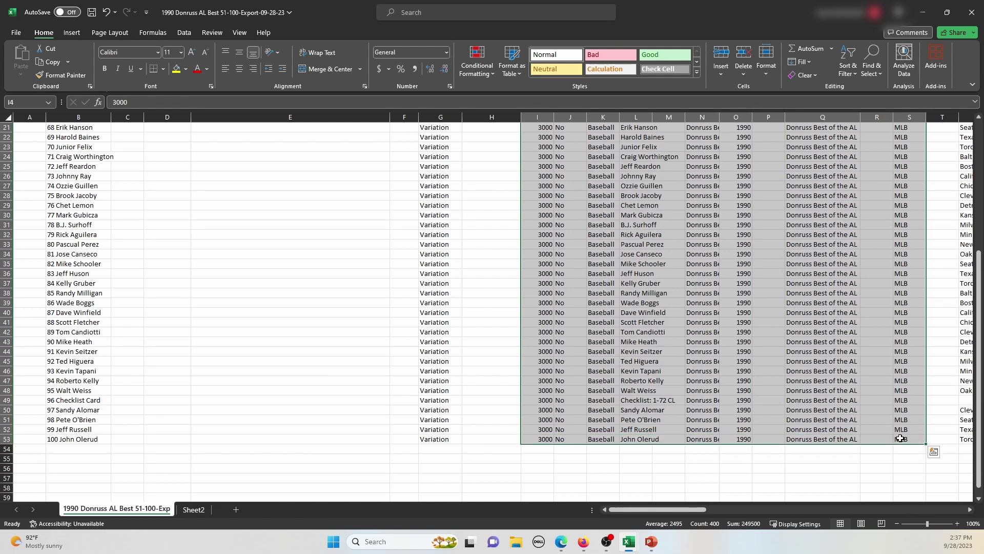
pyautogui.press('Delete')
pyautogui.moveTo(640, 511); pyautogui.dragTo(710, 509)
pyautogui.click(290, 157)
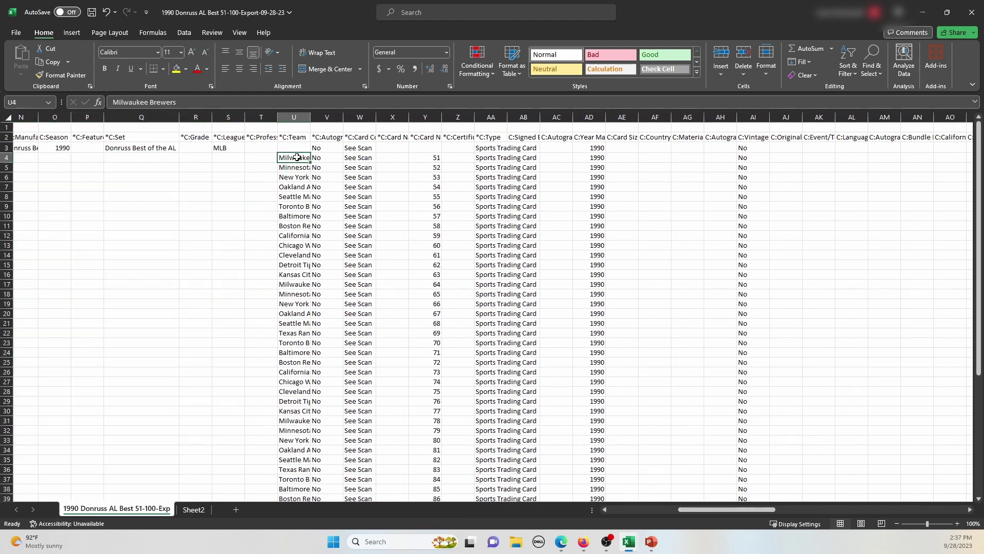
pyautogui.moveTo(297, 157); pyautogui.dragTo(754, 467)
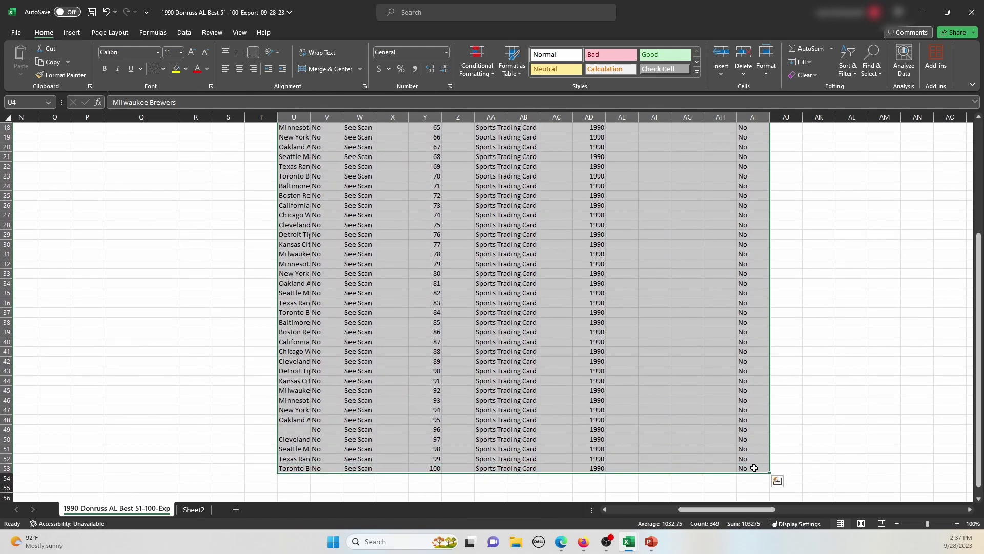
pyautogui.press('Delete')
pyautogui.scroll(6, 754, 468)
# Clear the Description, Format and Duration values of the card rows, AV4 to AX53
pyautogui.moveTo(734, 508); pyautogui.dragTo(837, 504)
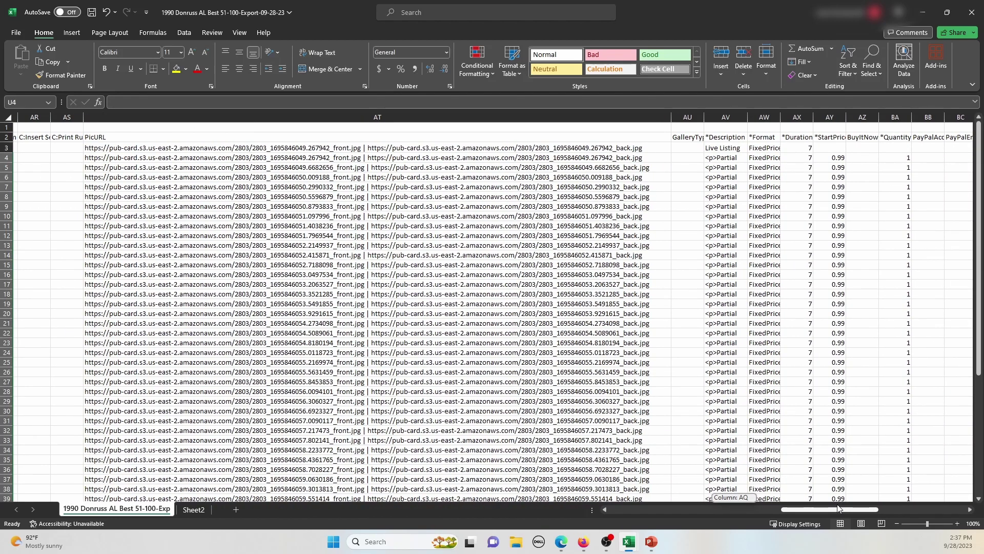
pyautogui.moveTo(838, 508); pyautogui.dragTo(841, 503)
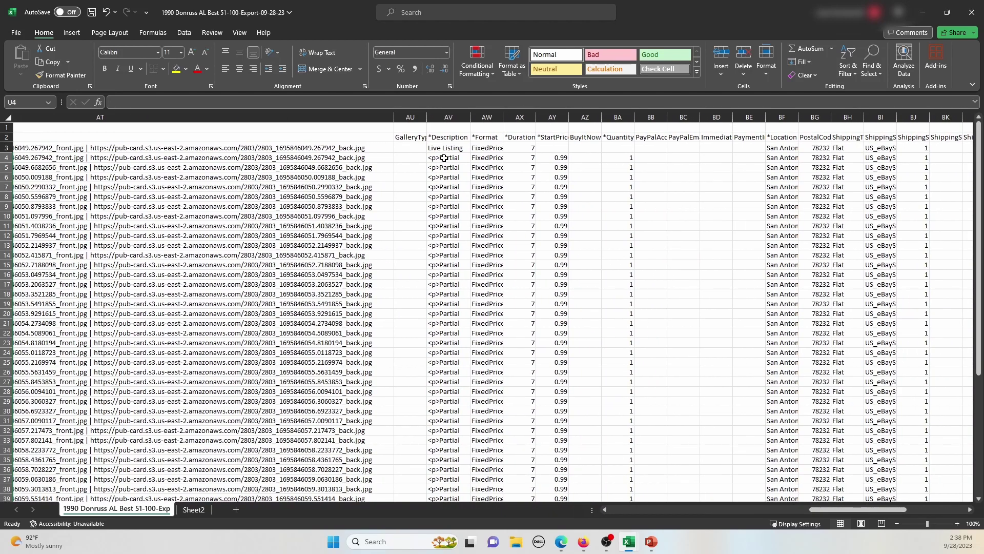
pyautogui.moveTo(444, 158); pyautogui.dragTo(522, 473)
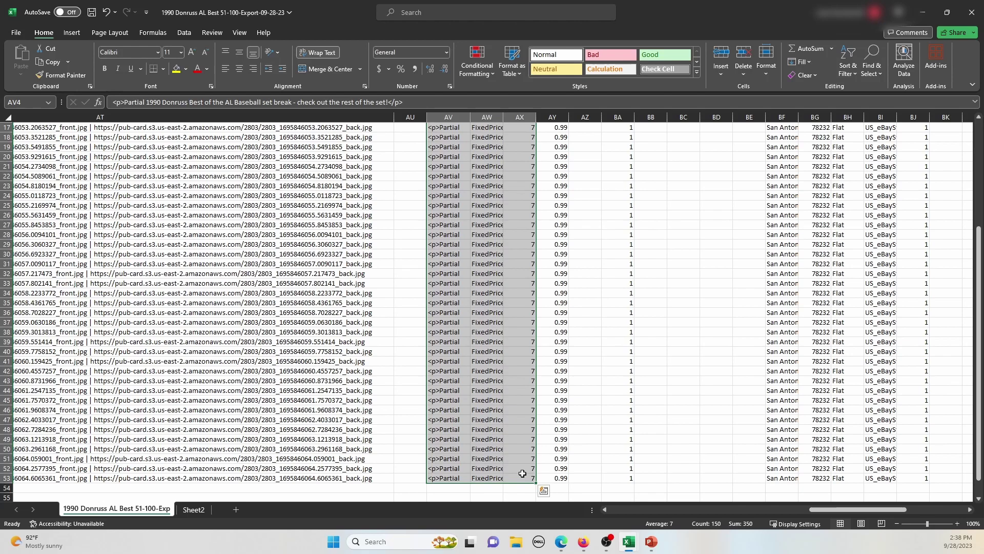
pyautogui.press('Delete')
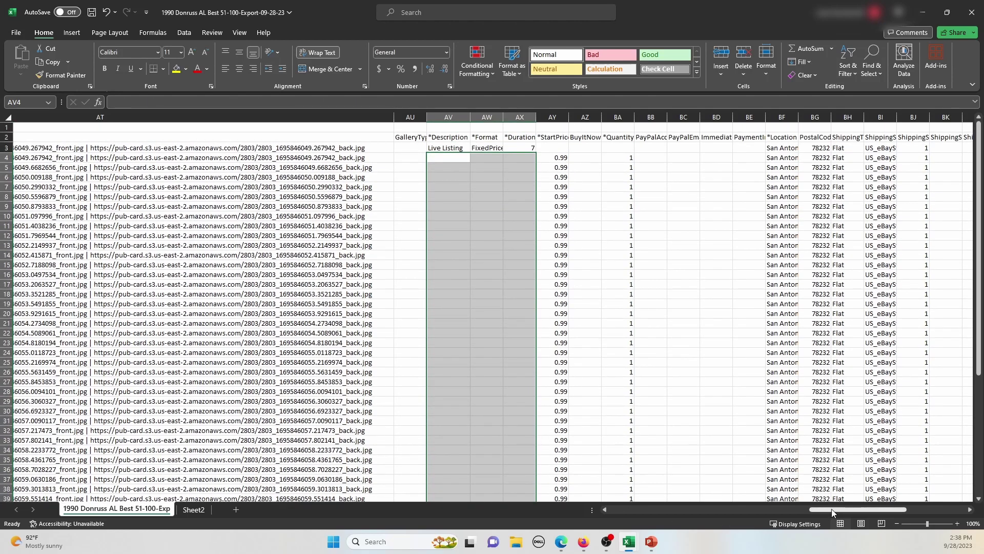
# Clear the location, shipping, dispatch and returns values of the card rows in columns BF to BS, keeping StartPrice and Quantity
pyautogui.moveTo(832, 509); pyautogui.dragTo(836, 509)
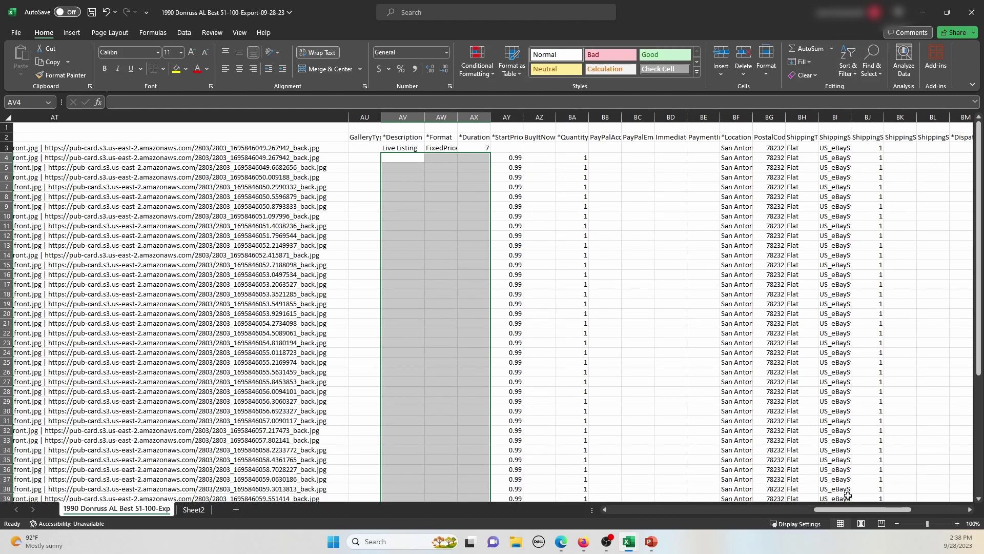
pyautogui.moveTo(851, 509); pyautogui.dragTo(894, 511)
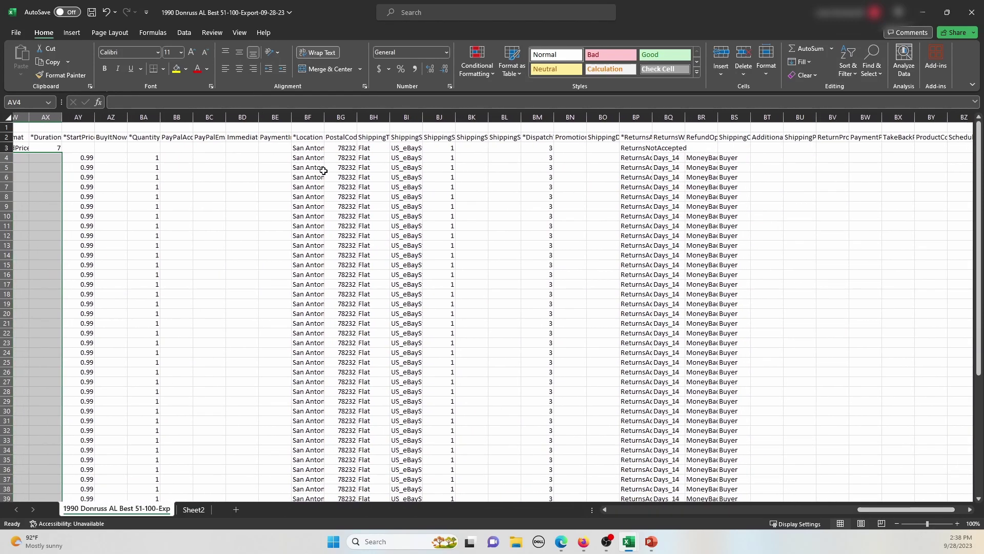
pyautogui.moveTo(302, 157); pyautogui.dragTo(731, 479)
pyautogui.press('Delete')
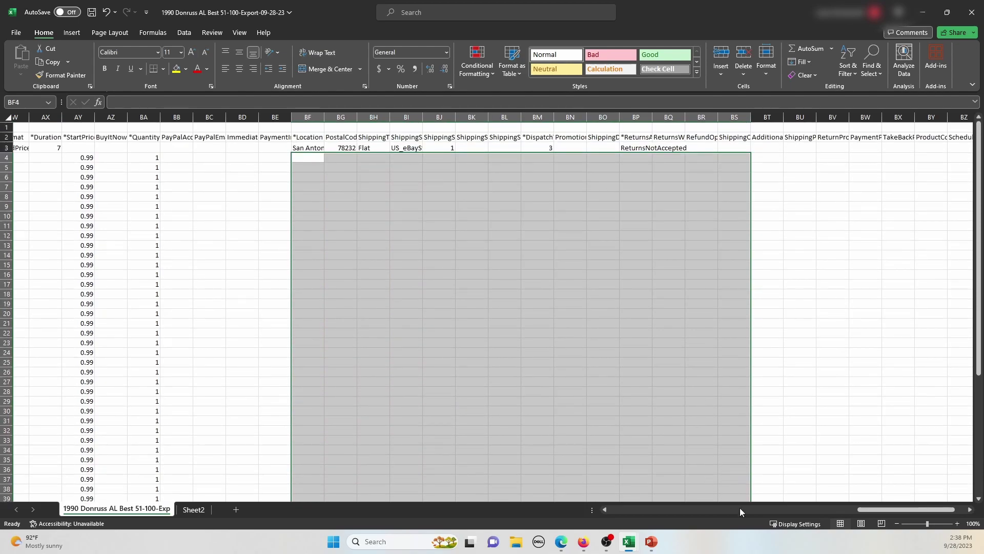
# In Sheet2, insert three blank columns at column C, ahead of the joined card lists, and select cell C1
pyautogui.moveTo(881, 508); pyautogui.dragTo(596, 498)
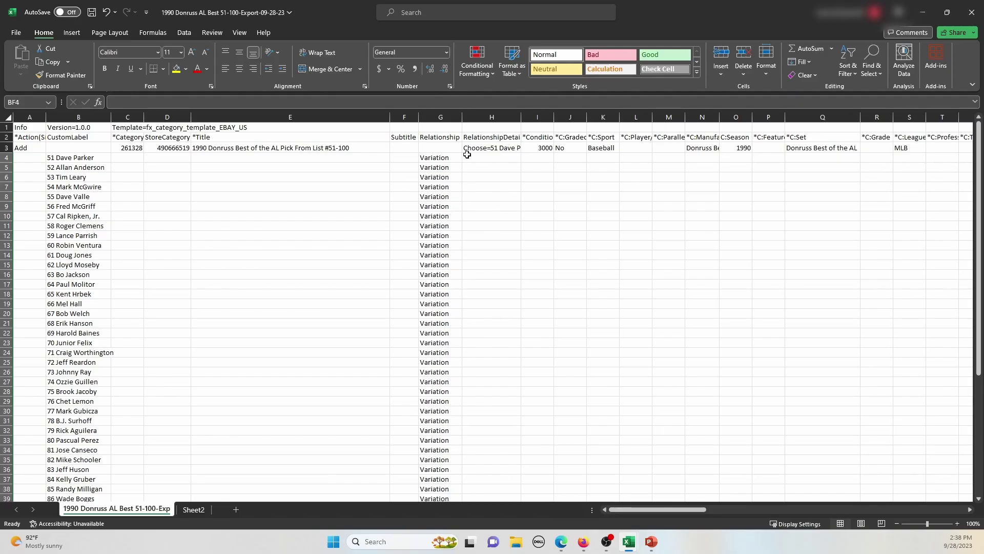
pyautogui.click(195, 510)
pyautogui.scroll(4, 139, 197)
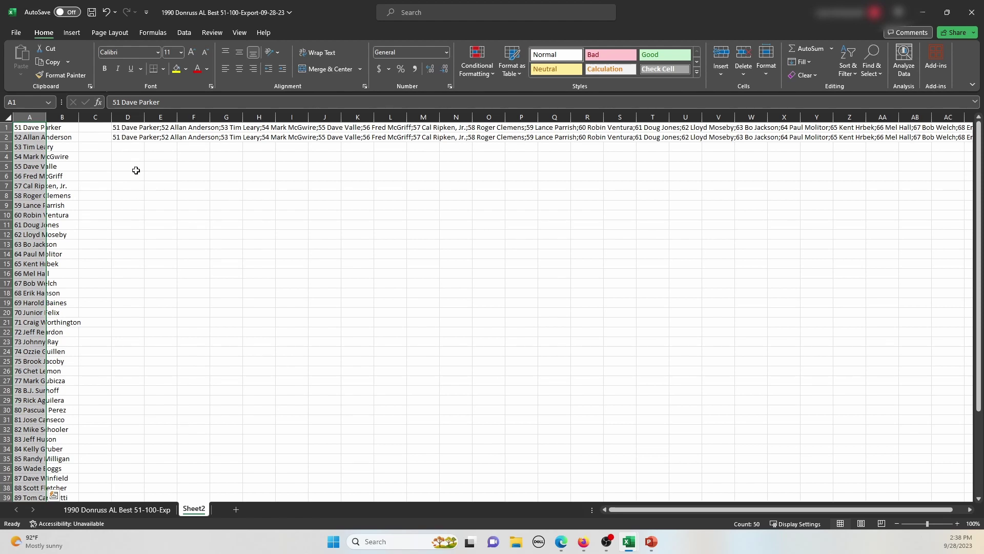
pyautogui.rightClick(106, 119)
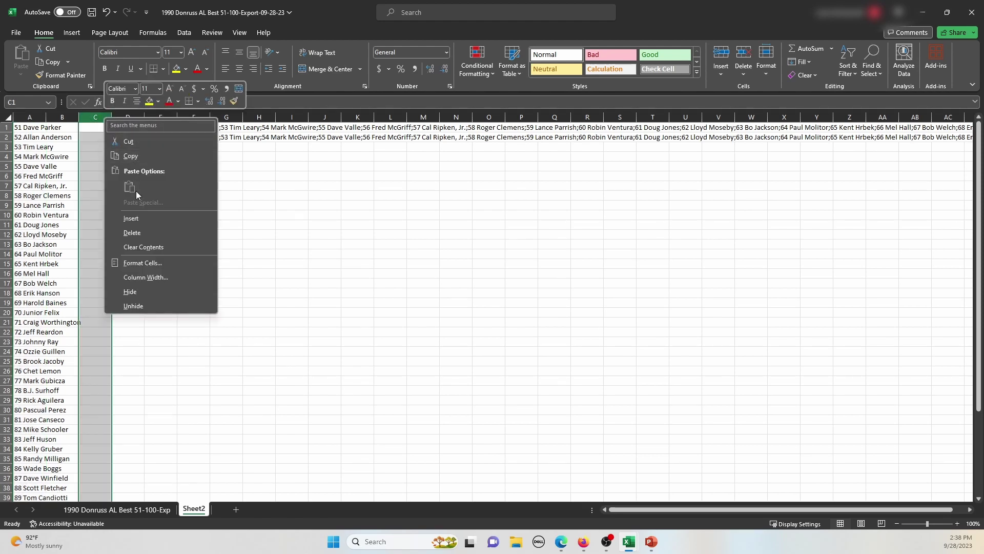
pyautogui.click(128, 219)
pyautogui.rightClick(96, 118)
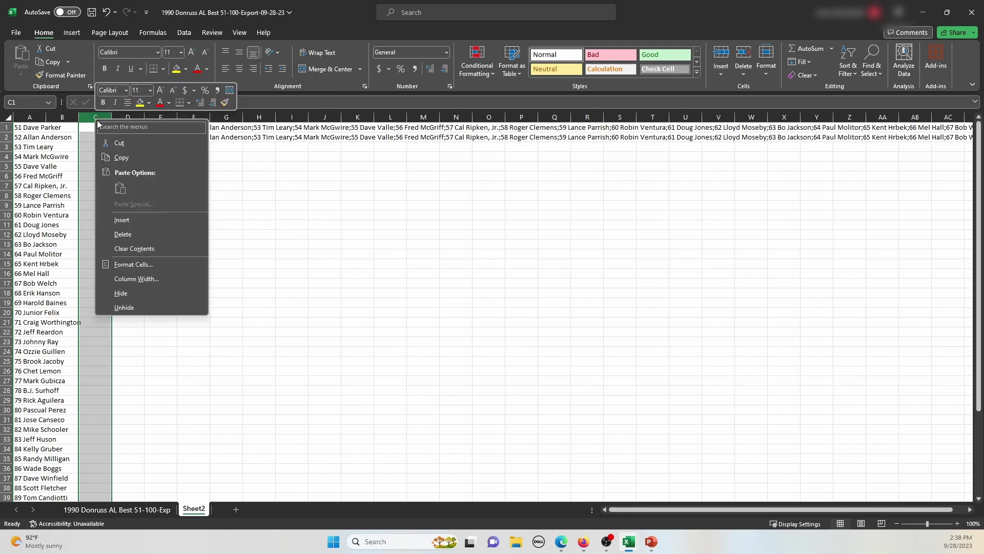
pyautogui.click(134, 220)
pyautogui.rightClick(96, 118)
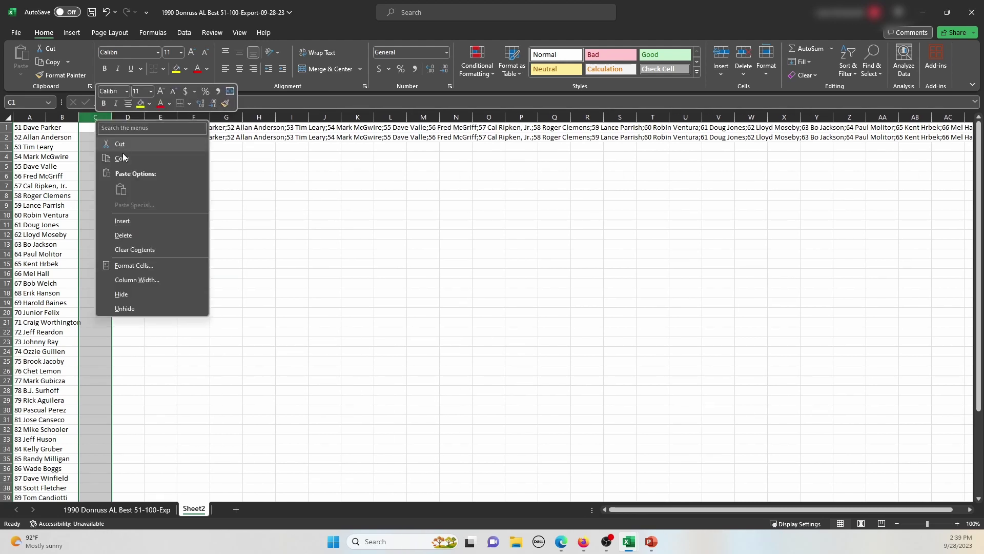
pyautogui.click(136, 220)
pyautogui.click(114, 172)
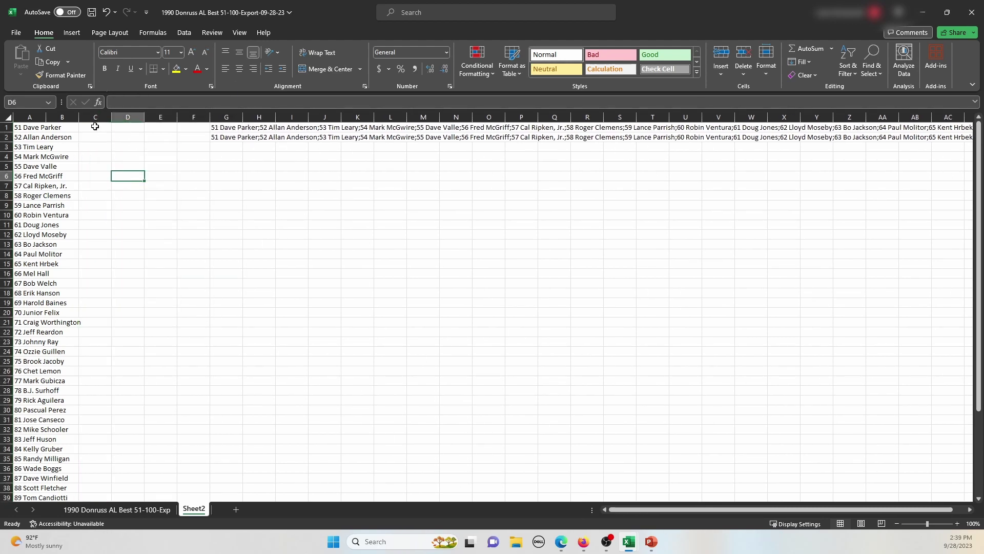
pyautogui.click(95, 127)
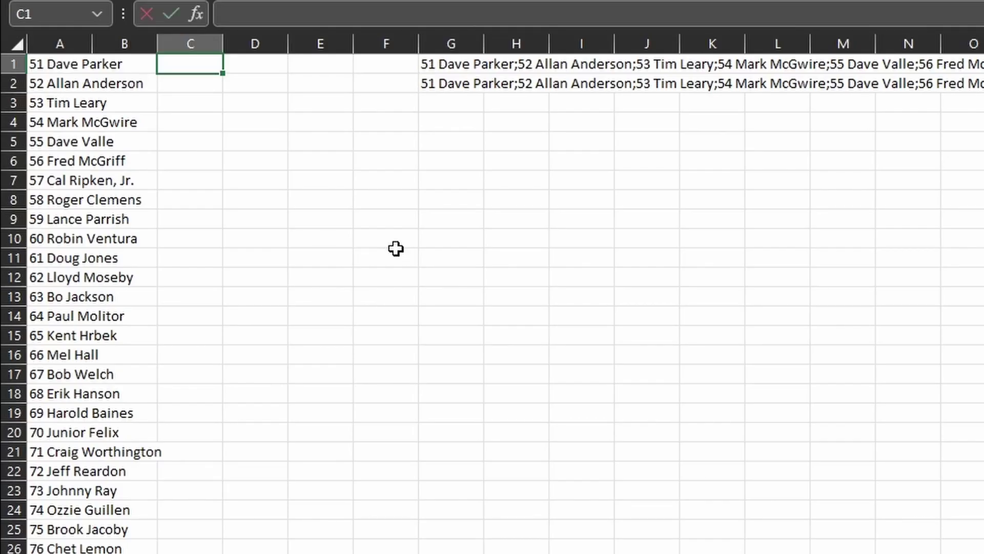
# Enter the formula ="Choose="&A1 in cell C1 to prefix the card name with Choose=
pyautogui.write('="Choose')
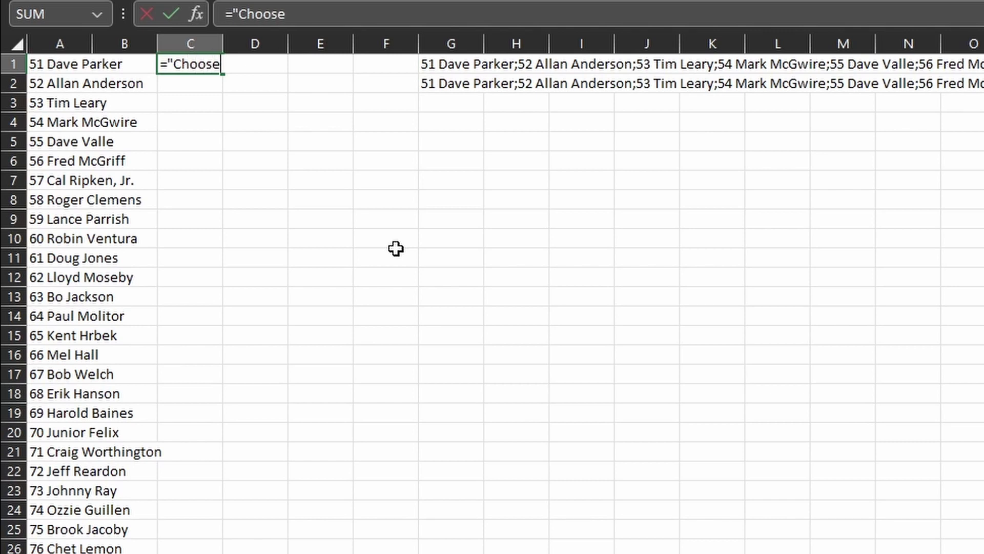
pyautogui.write('+')
pyautogui.press('BackSpace')
pyautogui.write('="&')
pyautogui.click(62, 64)
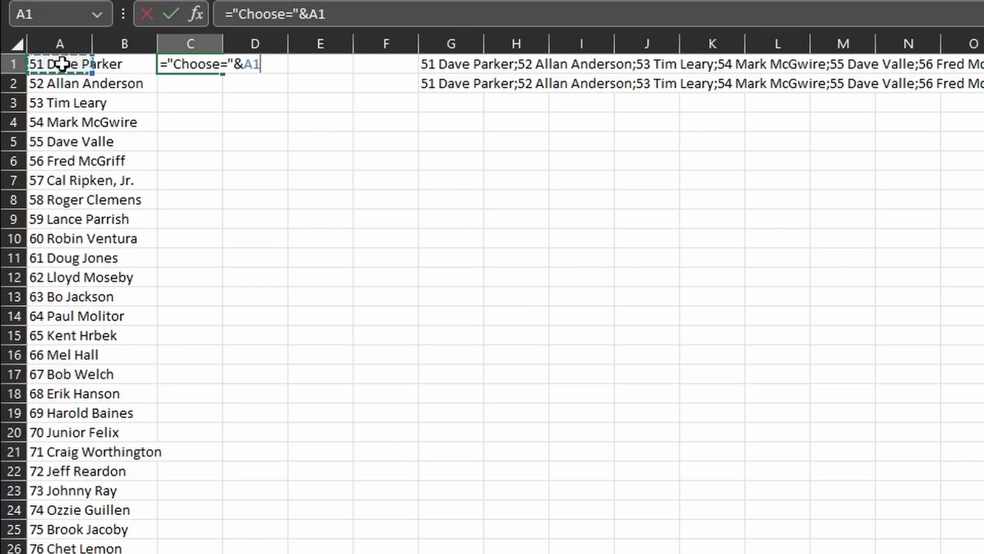
pyautogui.press('Return')
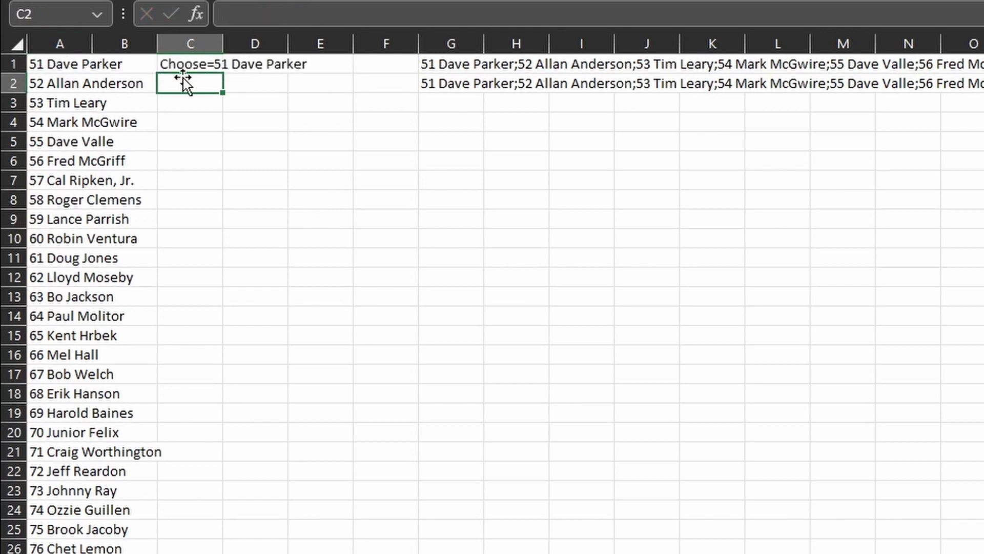
# Fill the Choose= formula down column C to row 50, and widen column F
pyautogui.moveTo(176, 65); pyautogui.dragTo(195, 552)
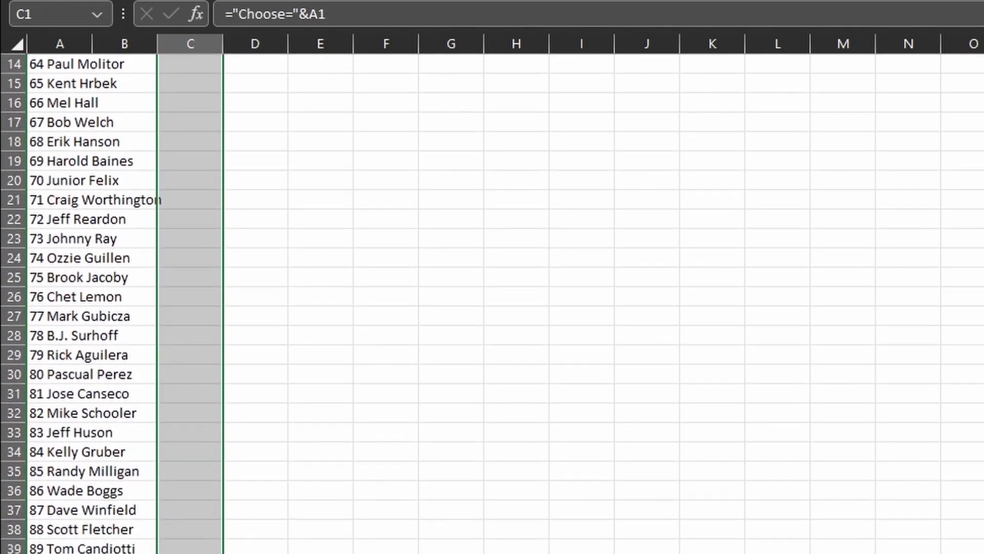
pyautogui.hotkey('ctrl', 'd')
pyautogui.scroll(5, 569, 420)
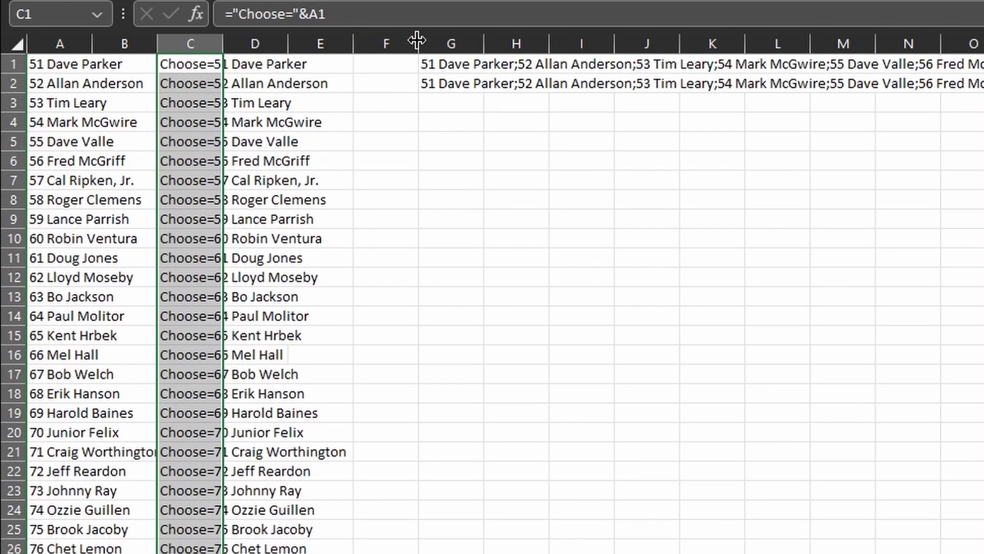
pyautogui.moveTo(417, 40); pyautogui.dragTo(799, 39)
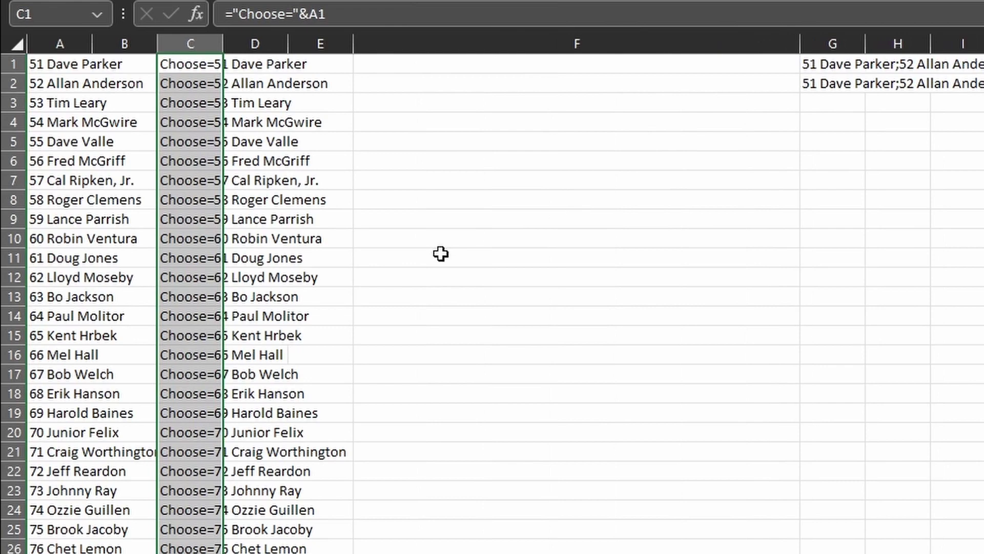
# Copy the Choose= formula results from C1 to C50 into column F as values only, starting at F1
pyautogui.click(179, 64)
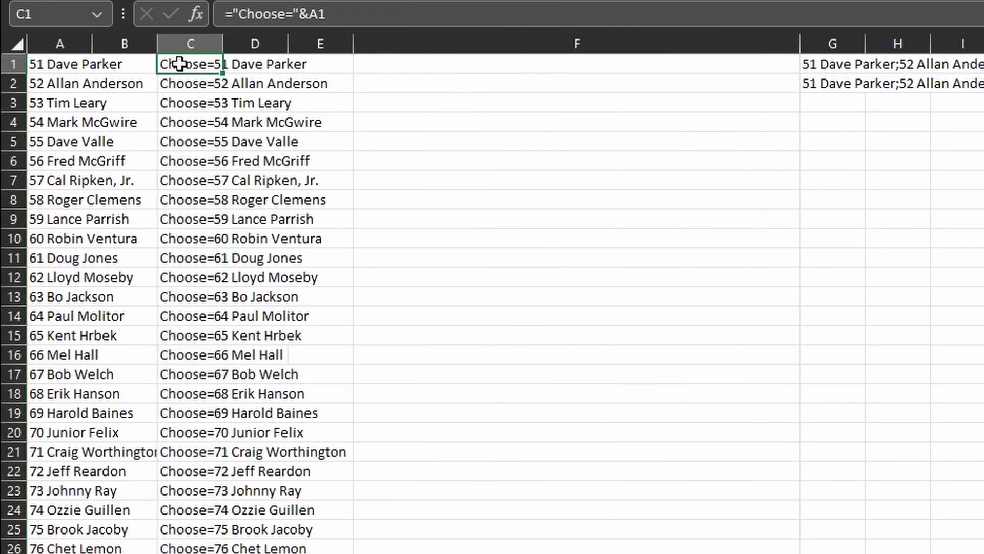
pyautogui.moveTo(180, 64); pyautogui.dragTo(190, 552)
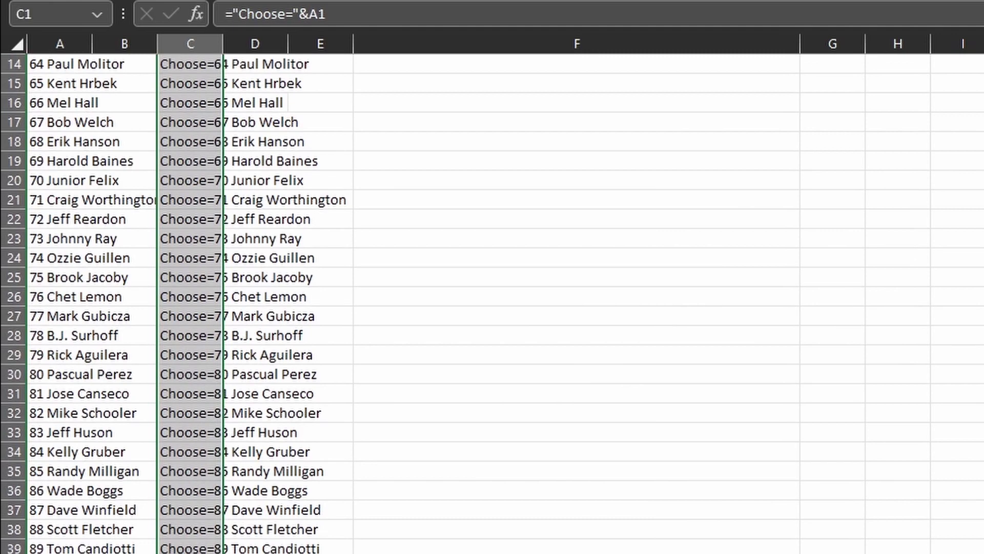
pyautogui.hotkey('ctrl', 'c')
pyautogui.scroll(5, 598, 512)
pyautogui.click(379, 64)
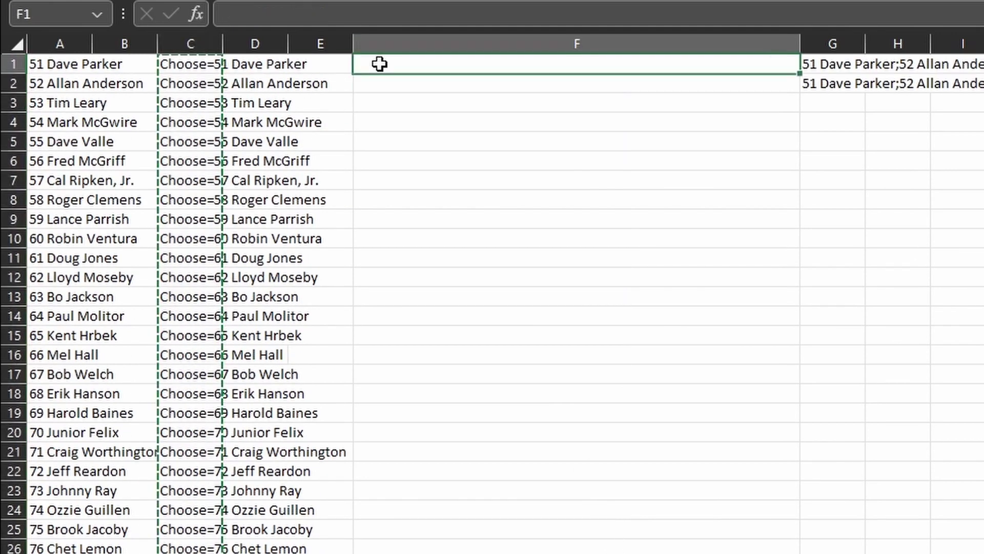
pyautogui.hotkey('ctrl', 'v')
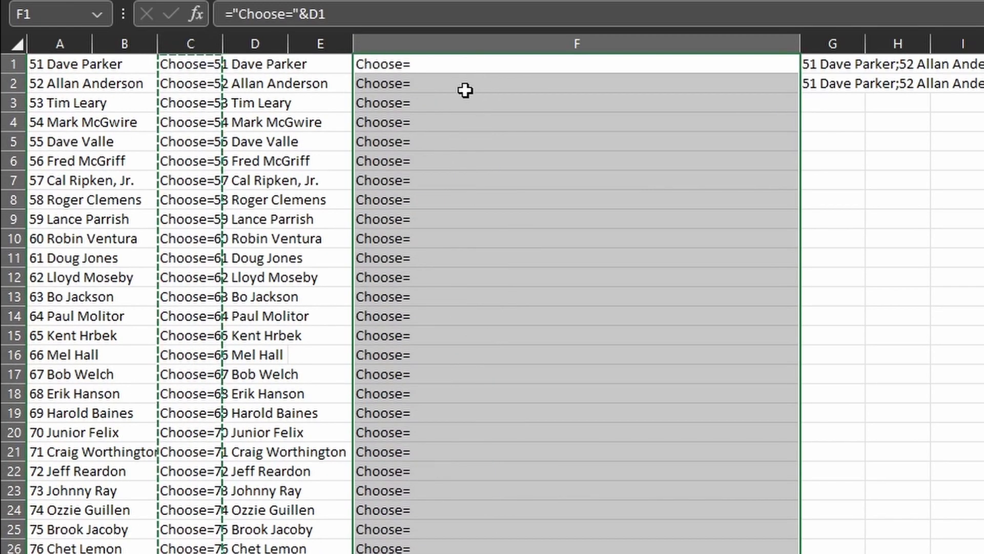
pyautogui.press('Delete')
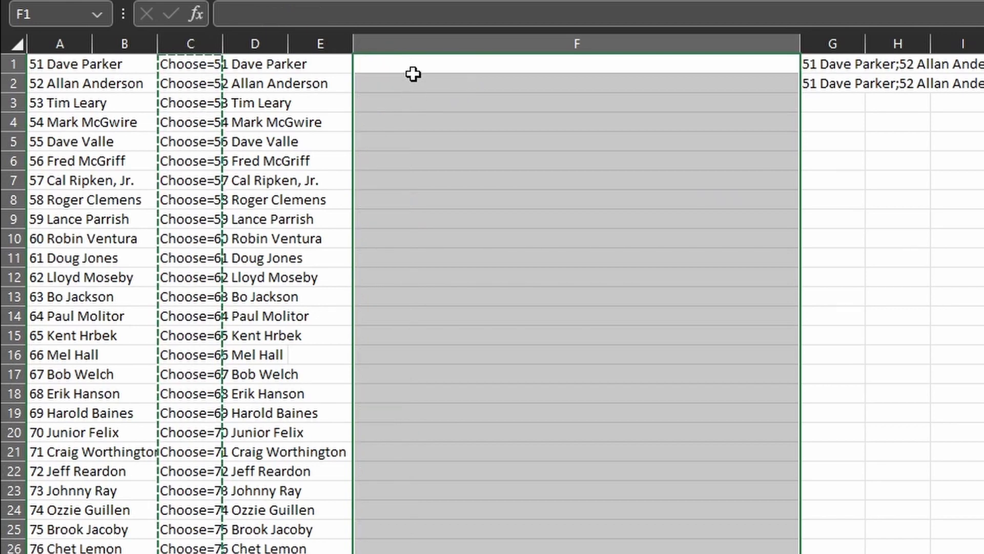
pyautogui.rightClick(412, 71)
pyautogui.click(494, 209)
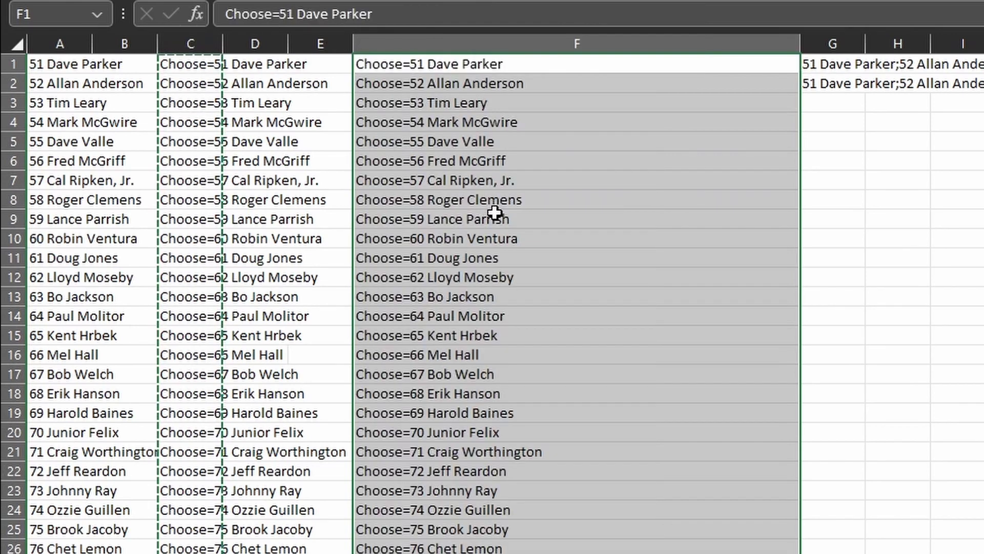
pyautogui.click(915, 355)
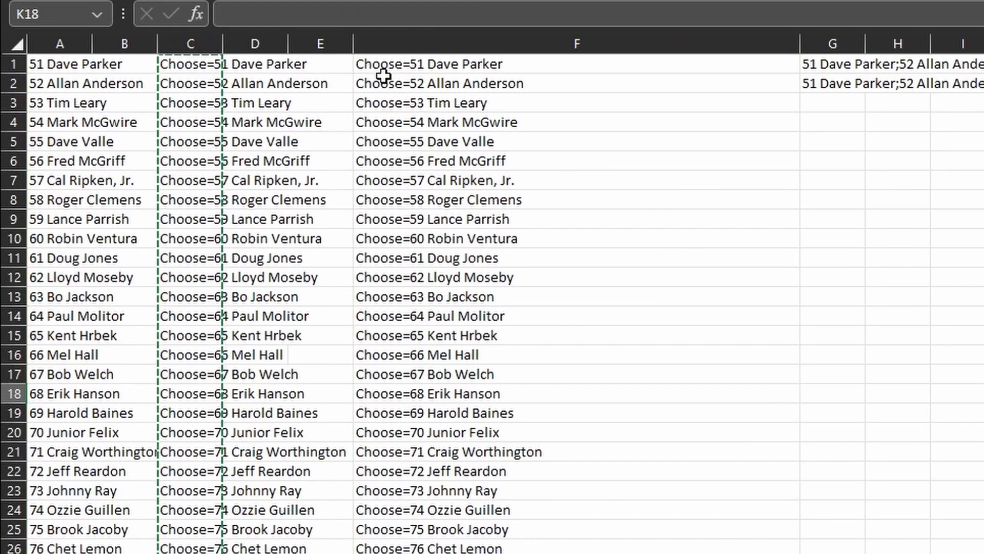
# Copy the Choose= values from F1 to F50 into the listing sheet's RelationshipDetails column from H4 down, and widen column H
pyautogui.moveTo(381, 69); pyautogui.dragTo(402, 552)
pyautogui.hotkey('ctrl', 'c')
pyautogui.hotkey('alt', 'Tab')
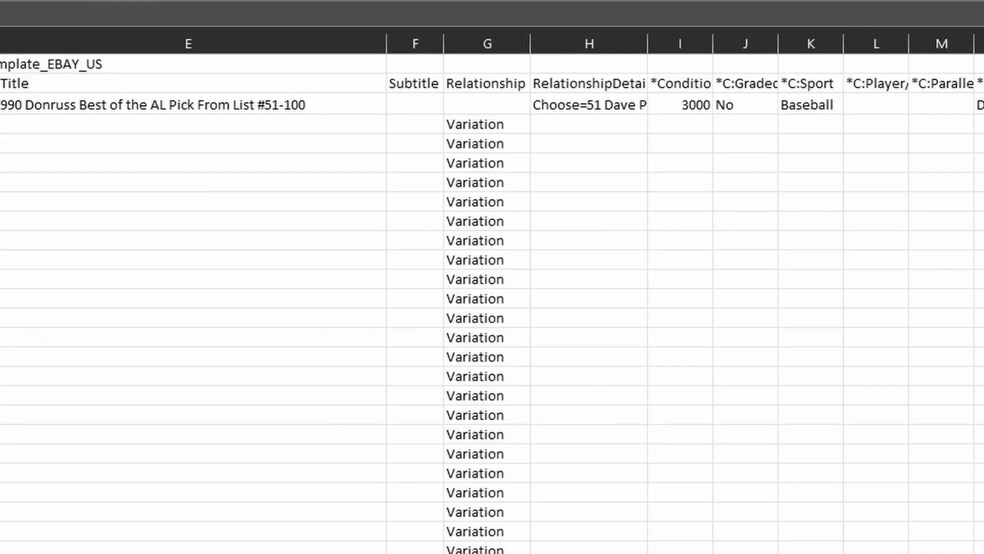
pyautogui.click(577, 128)
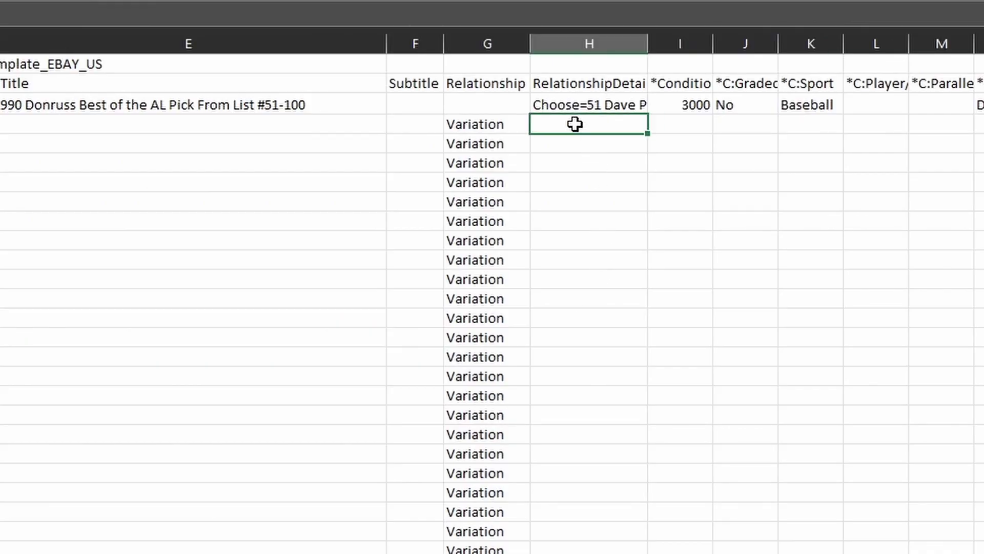
pyautogui.hotkey('ctrl', 'v')
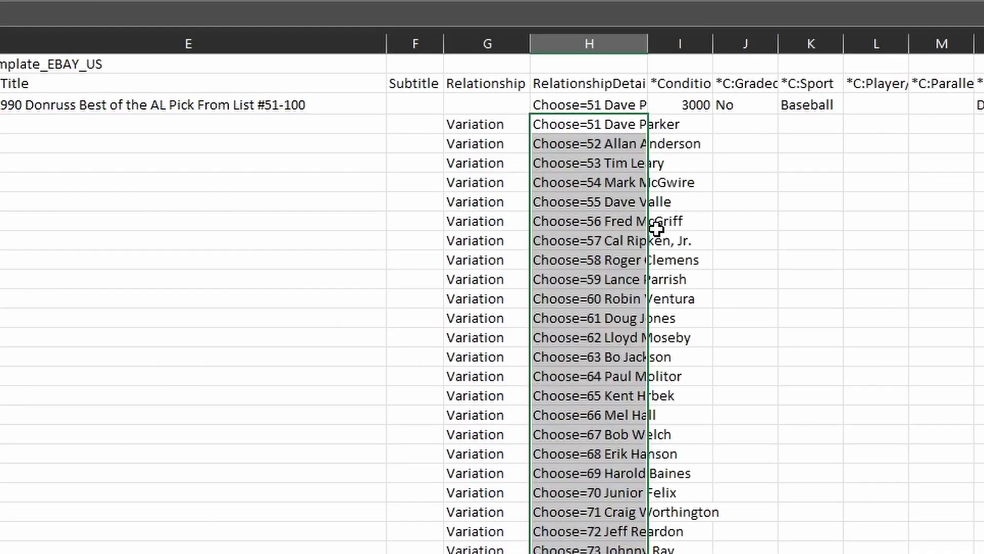
pyautogui.moveTo(647, 43); pyautogui.dragTo(719, 44)
pyautogui.click(303, 449)
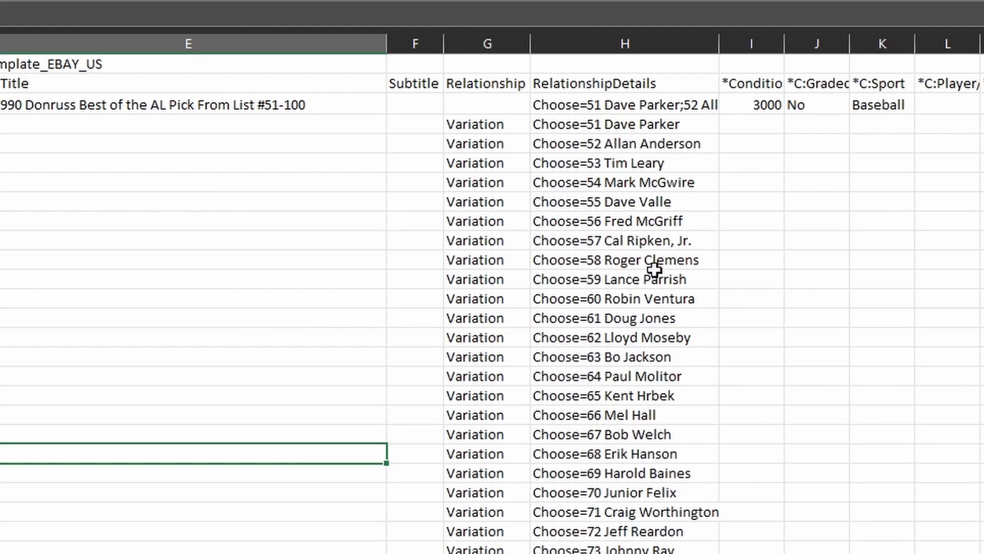
pyautogui.scroll(-9, 654, 272)
pyautogui.scroll(9, 653, 277)
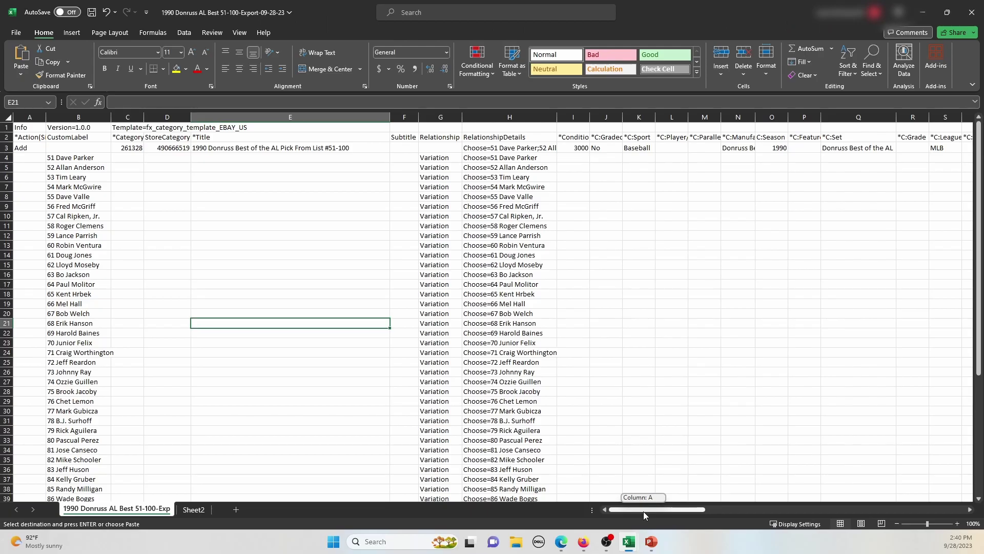
# Copy the card rows' PicURL values, AT4 to AT53, into Sheet2 starting at cell A55
pyautogui.moveTo(643, 510); pyautogui.dragTo(796, 500)
pyautogui.scroll(-5, 320, 162)
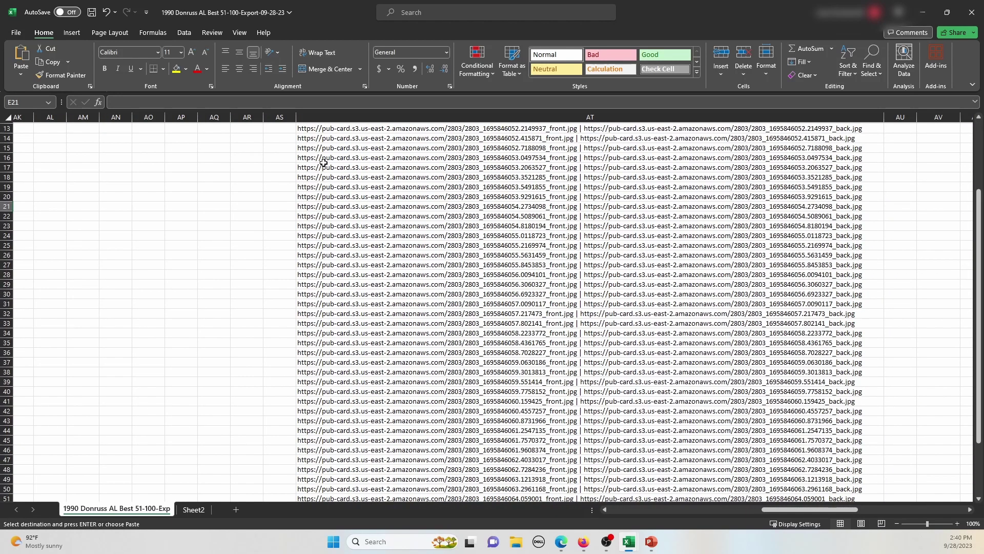
pyautogui.scroll(5, 324, 321)
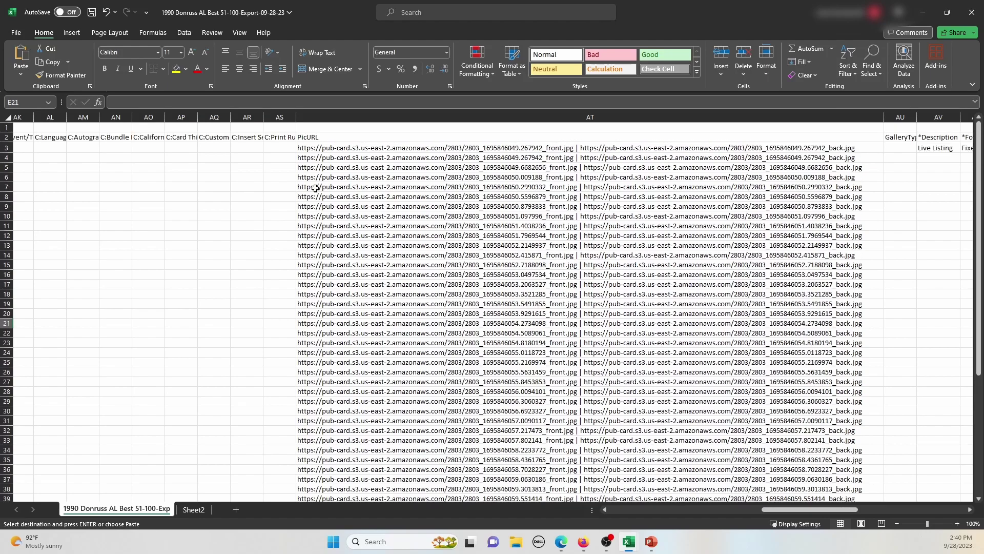
pyautogui.moveTo(300, 158); pyautogui.dragTo(349, 447)
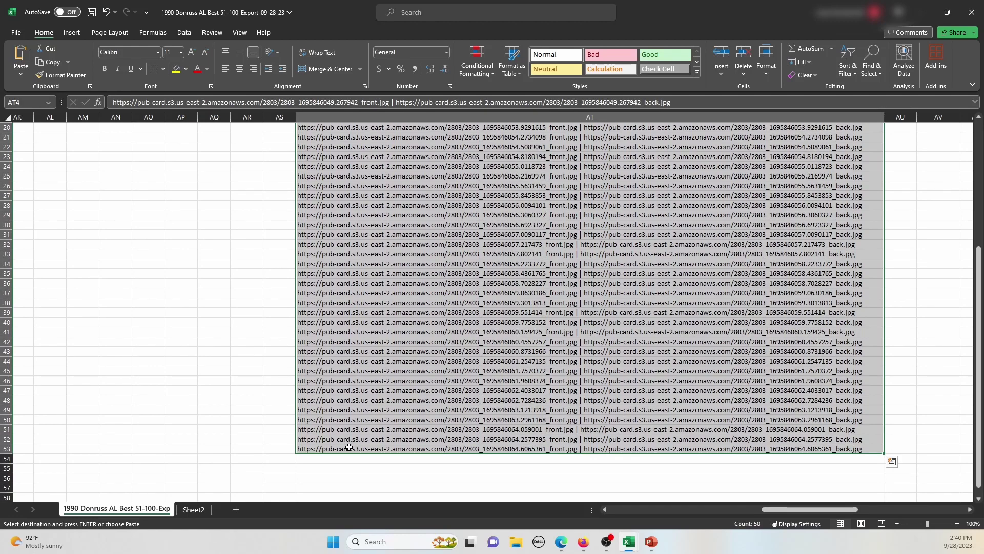
pyautogui.click(193, 509)
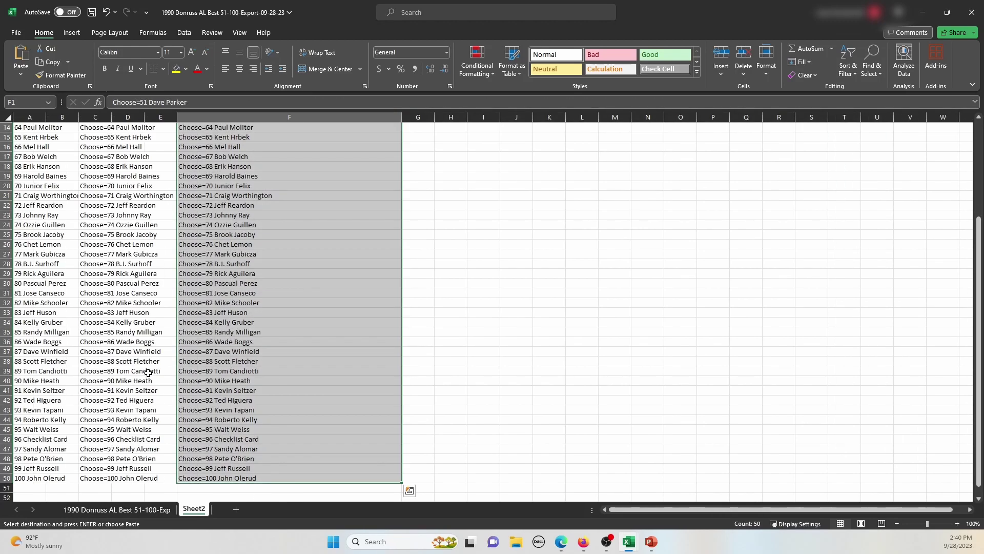
pyautogui.scroll(-9, 149, 373)
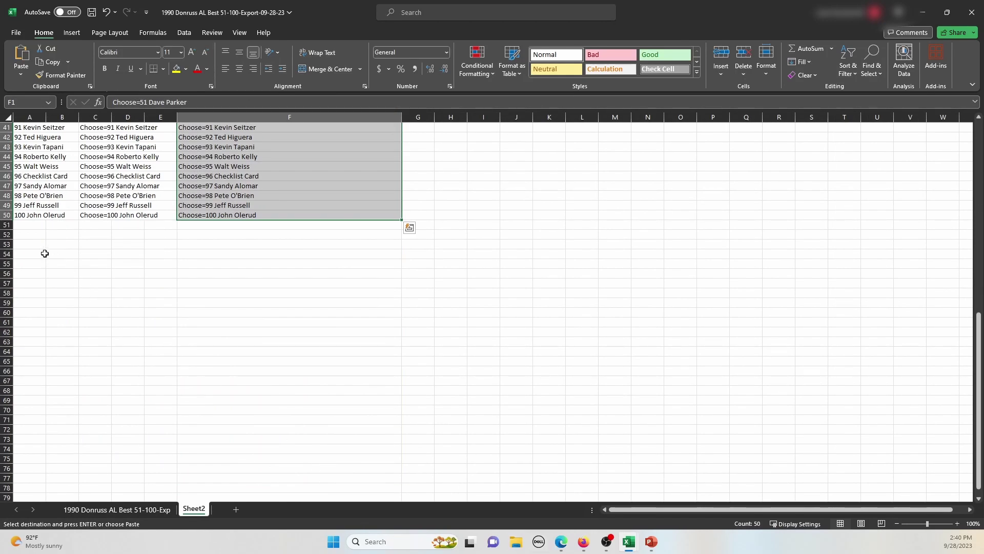
pyautogui.click(31, 236)
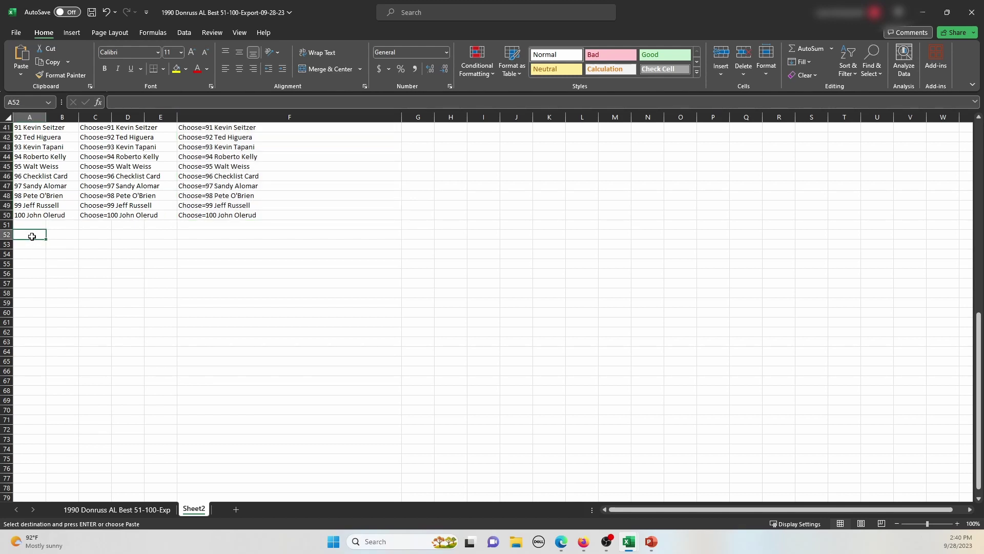
pyautogui.click(30, 265)
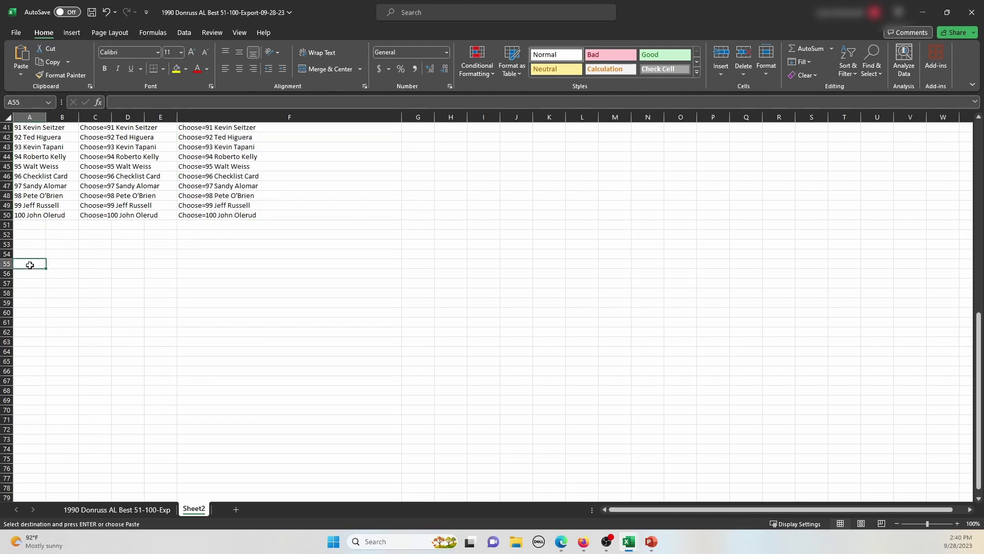
pyautogui.hotkey('ctrl', 'v')
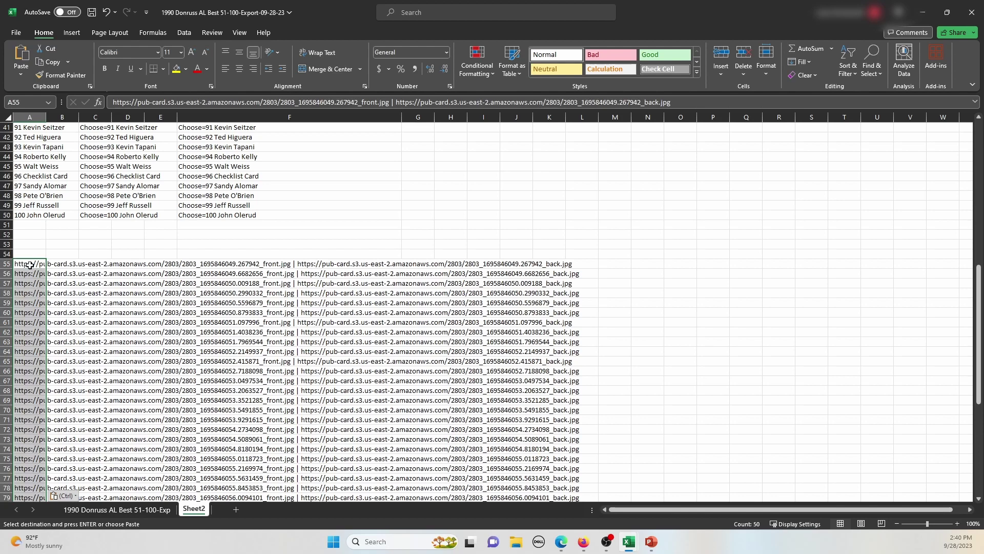
pyautogui.click(139, 237)
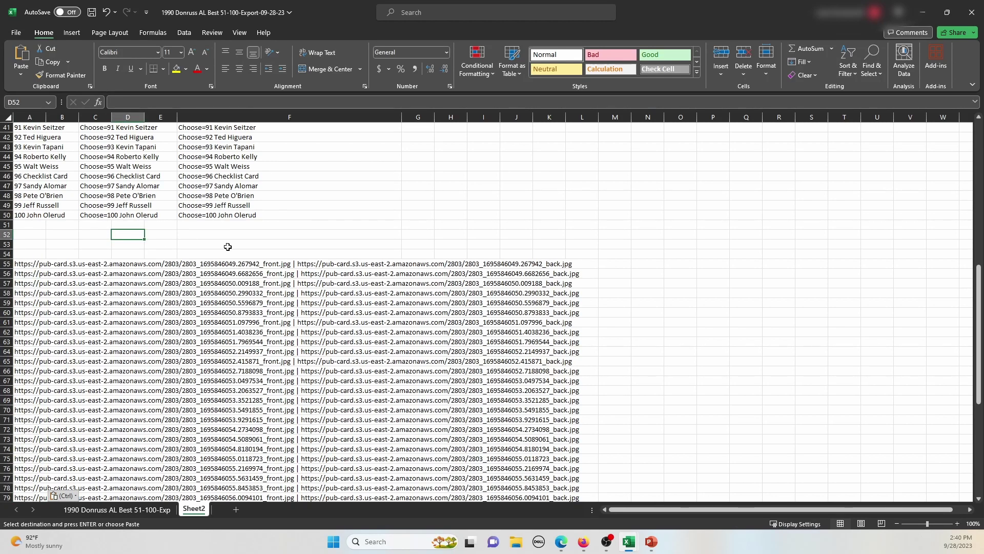
# In cell M55 of Sheet2, enter the formula =A1&"="&A55 to join the first card name with its picture URLs
pyautogui.scroll(13, 238, 247)
pyautogui.scroll(-7, 238, 269)
pyautogui.scroll(-6, 238, 266)
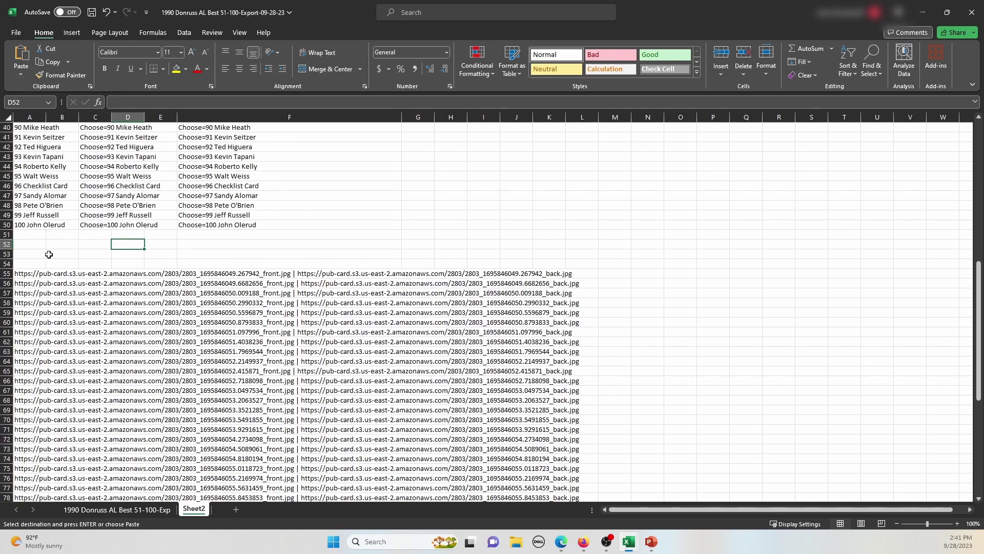
pyautogui.click(624, 274)
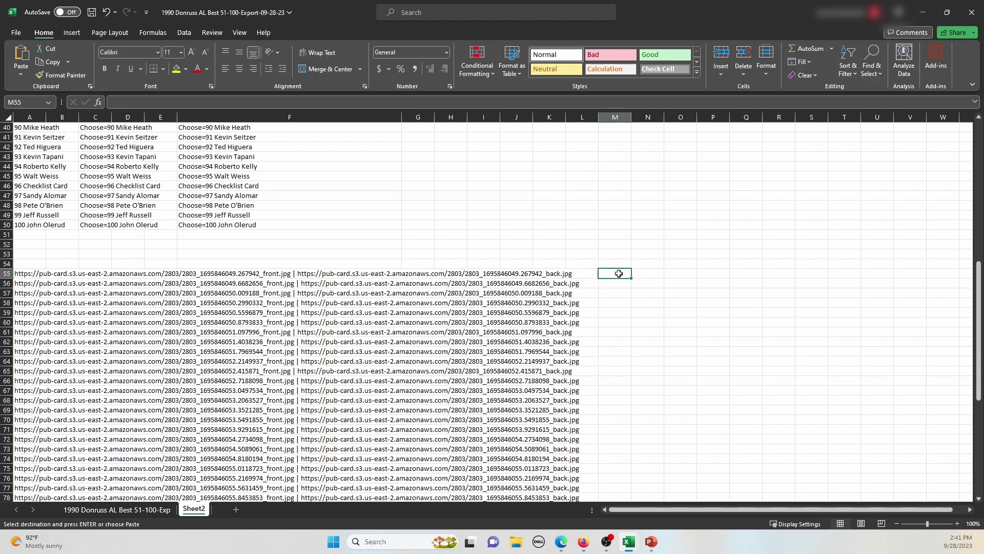
pyautogui.write('=')
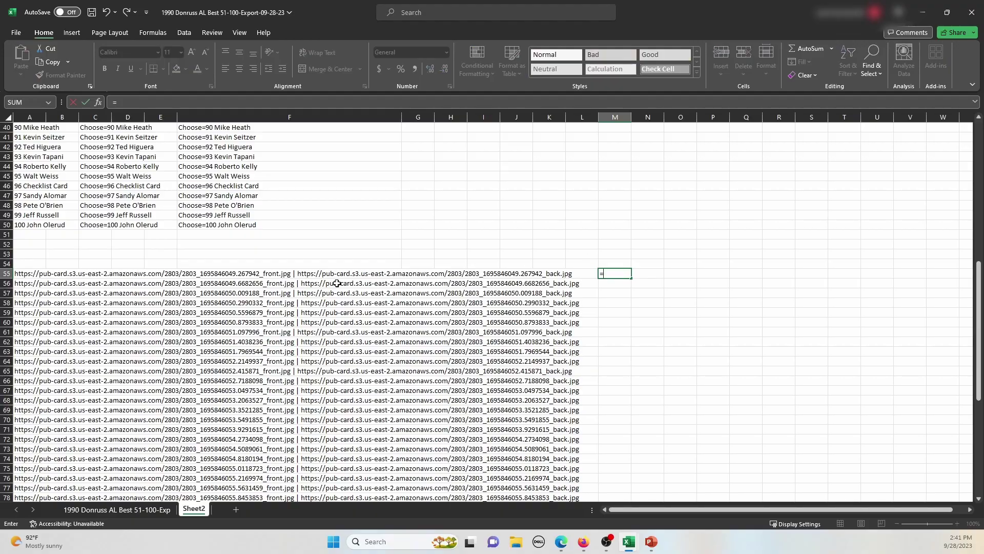
pyautogui.hotkey('ctrl', 'pageup')
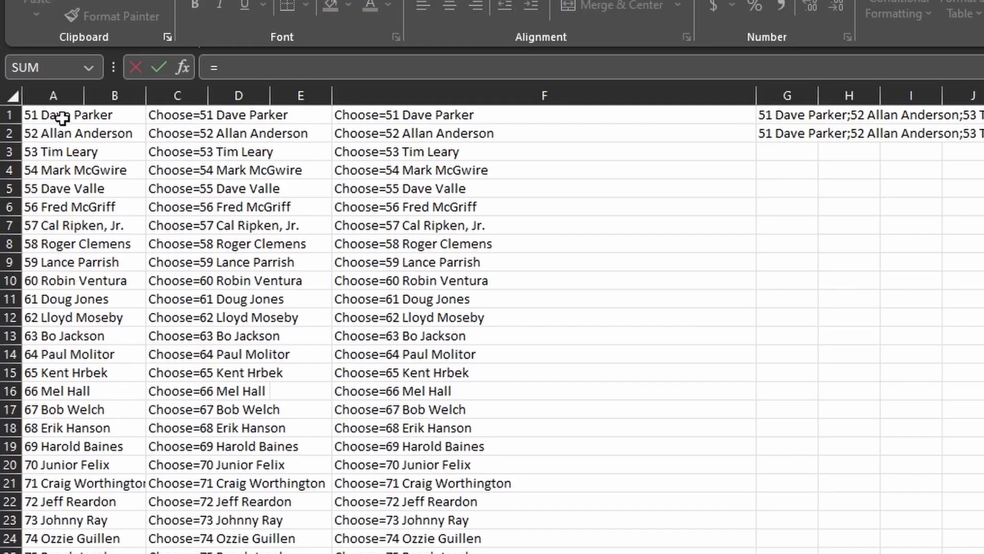
pyautogui.click(62, 118)
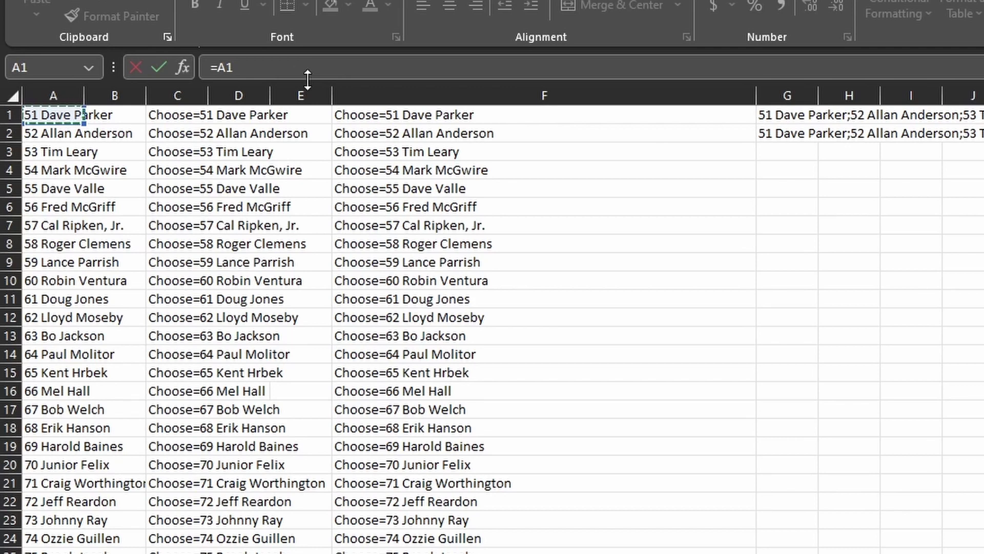
pyautogui.write('&"="&')
pyautogui.scroll(-12, 277, 446)
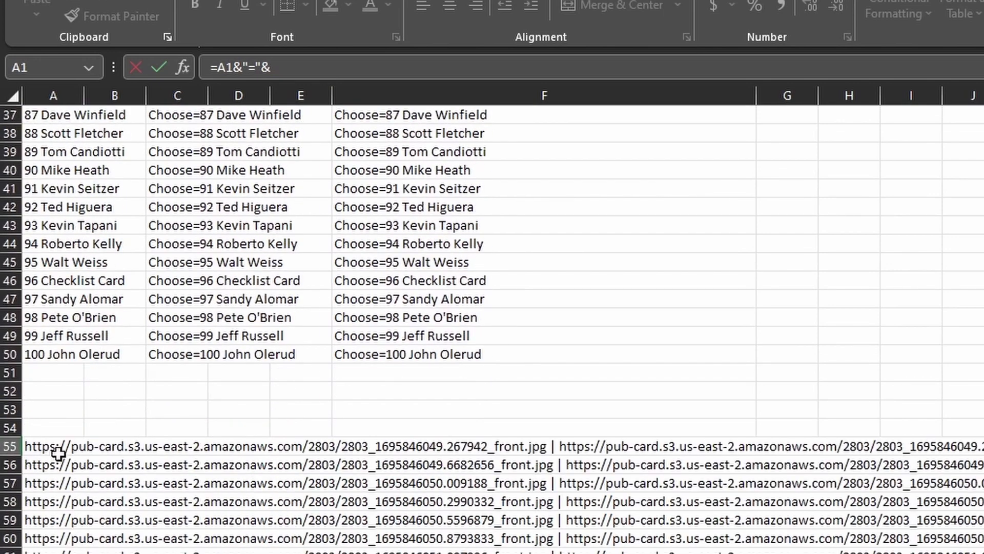
pyautogui.click(59, 450)
pyautogui.press('Return')
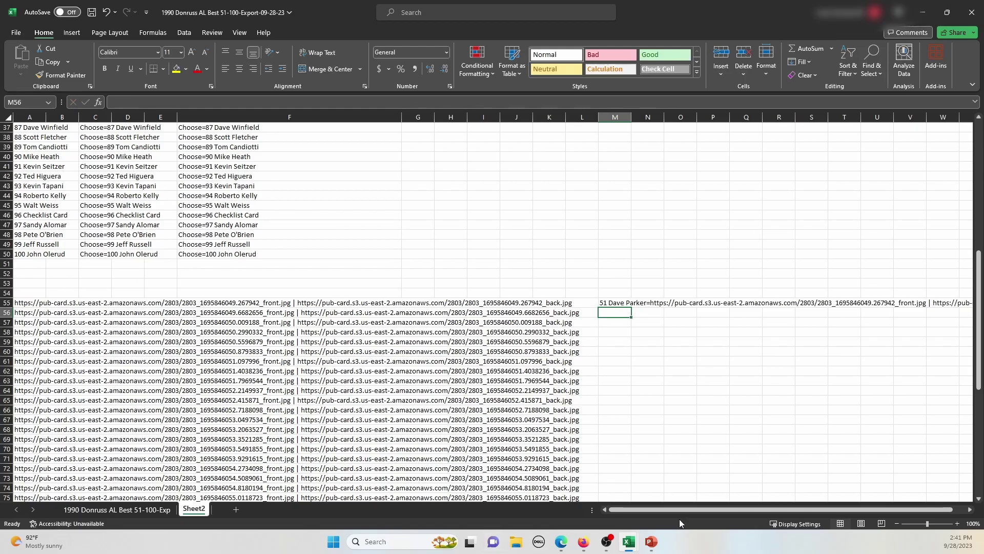
pyautogui.hscroll(1, 674, 510)
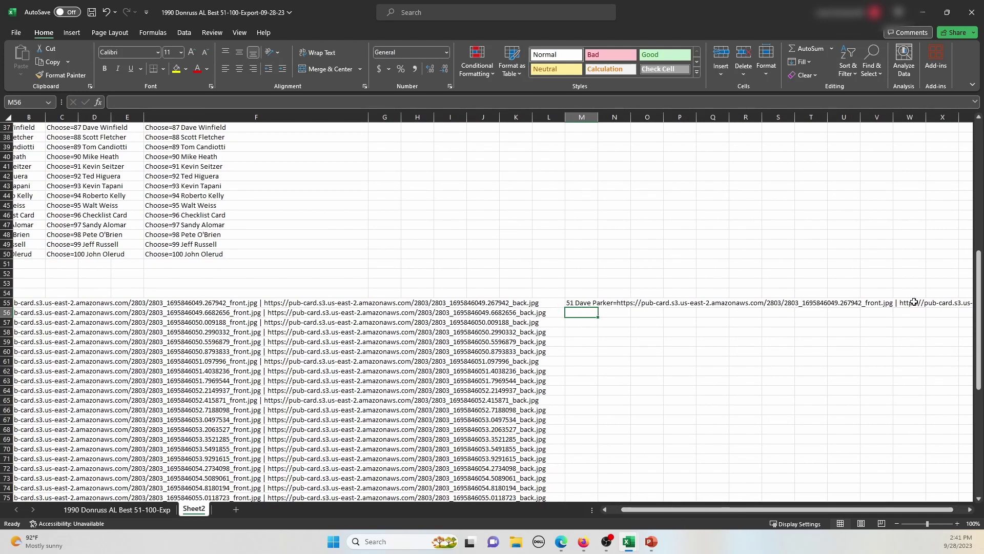
# Fill the joined name-and-URL formula in M55 down through M104 on Sheet2
pyautogui.moveTo(575, 304); pyautogui.dragTo(574, 520)
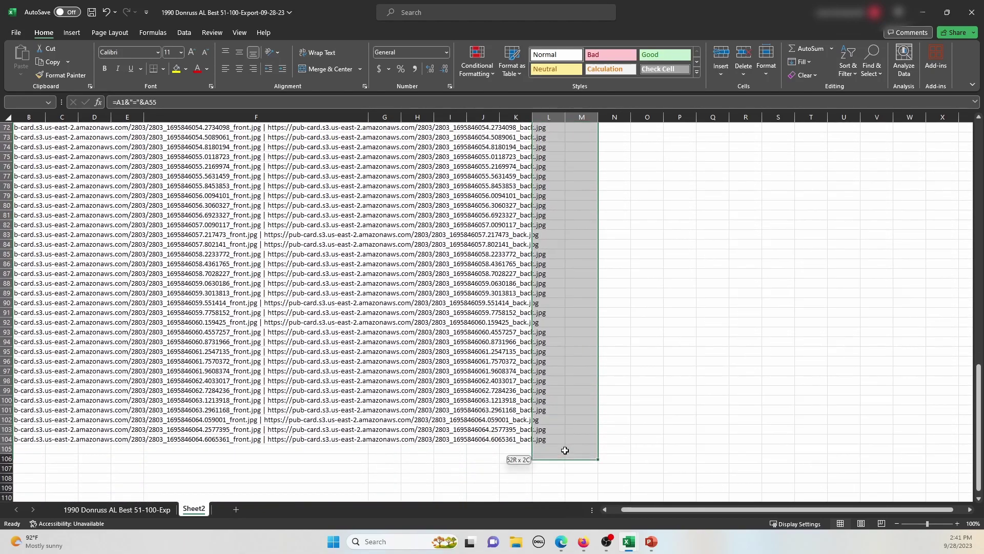
pyautogui.moveTo(565, 448); pyautogui.dragTo(577, 437)
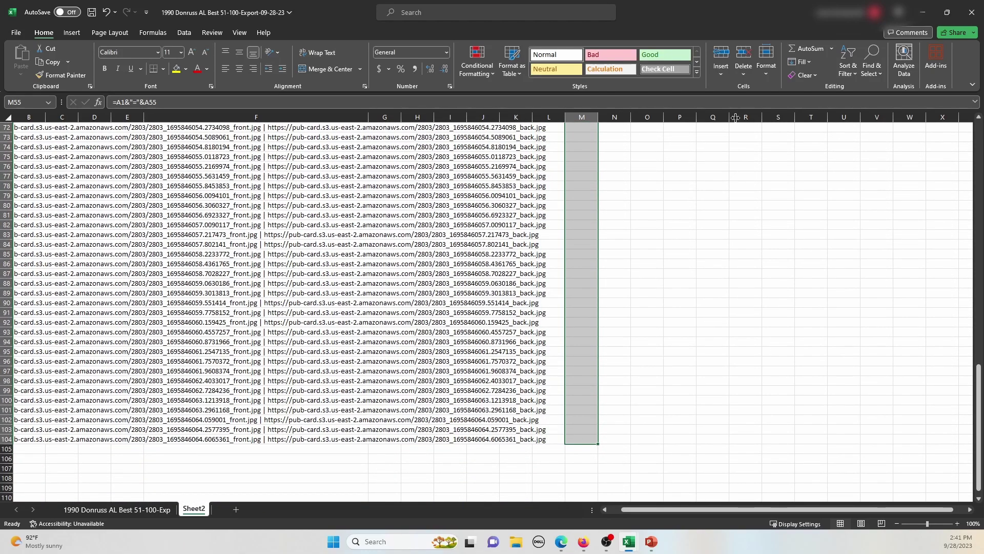
pyautogui.click(801, 62)
pyautogui.click(808, 76)
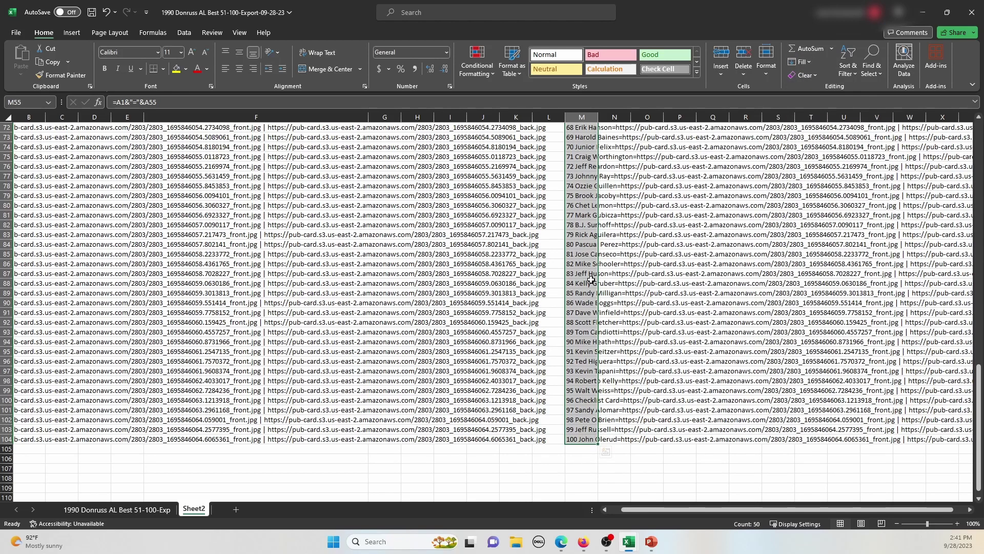
# Copy the formula results from M55 to M104 and paste them as values only, starting at cell A108
pyautogui.hotkey('ctrl', 'c')
pyautogui.moveTo(625, 509); pyautogui.dragTo(561, 513)
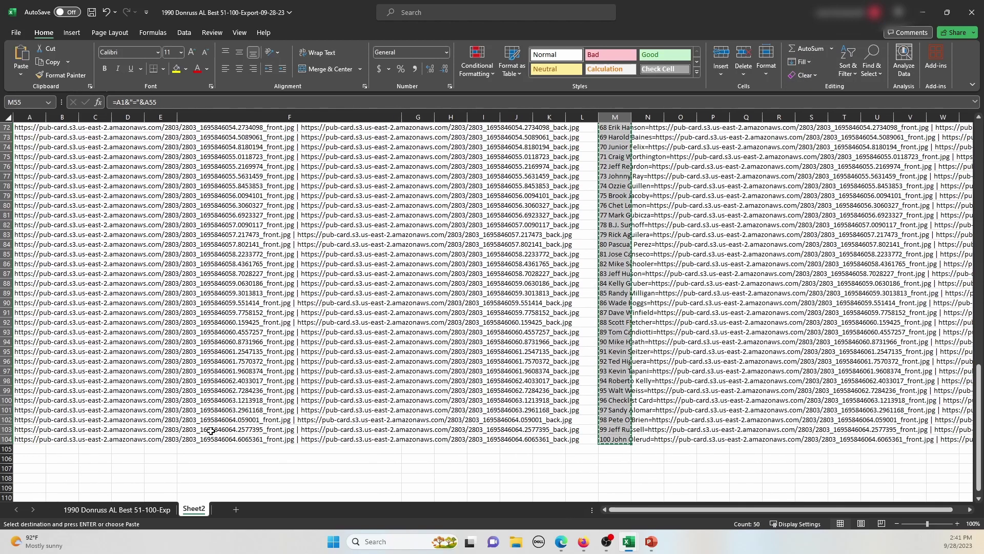
pyautogui.scroll(-3, 256, 410)
pyautogui.click(34, 389)
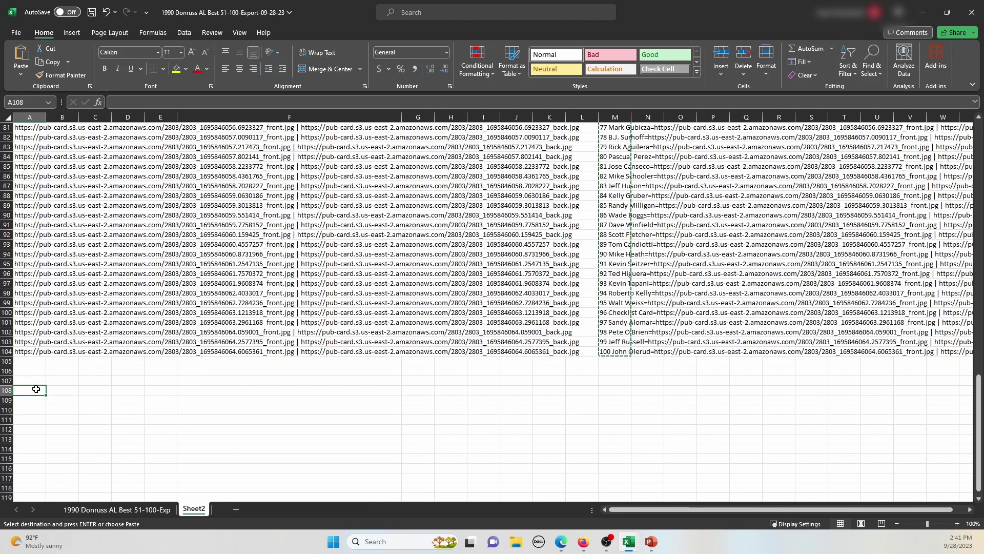
pyautogui.hotkey('ctrl', 'v')
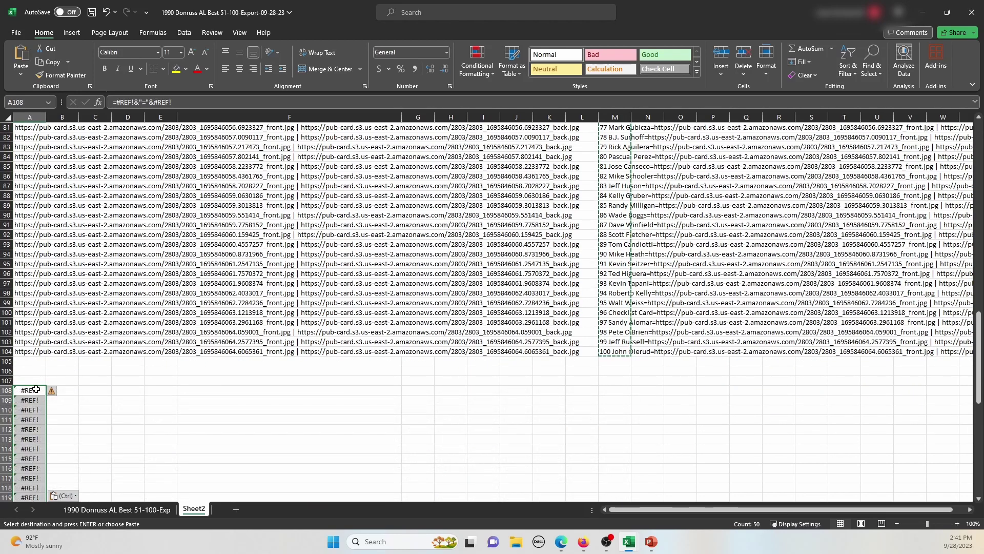
pyautogui.hotkey('ctrl', 'z')
pyautogui.rightClick(37, 389)
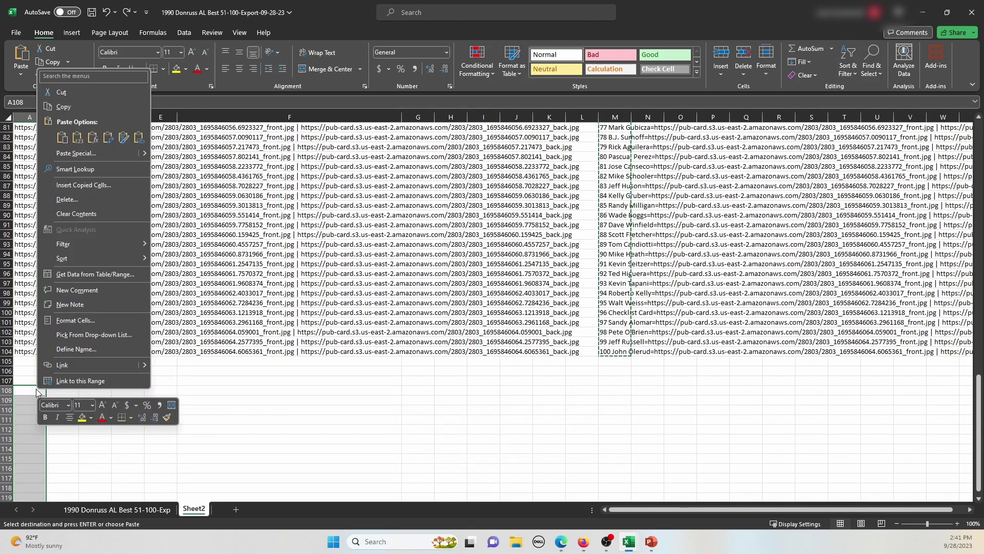
pyautogui.click(78, 137)
pyautogui.click(128, 371)
# Copy the name-linked picture URLs from A108 to A157 into the listing sheet's PicURL column from AT4 down
pyautogui.moveTo(32, 390); pyautogui.dragTo(31, 479)
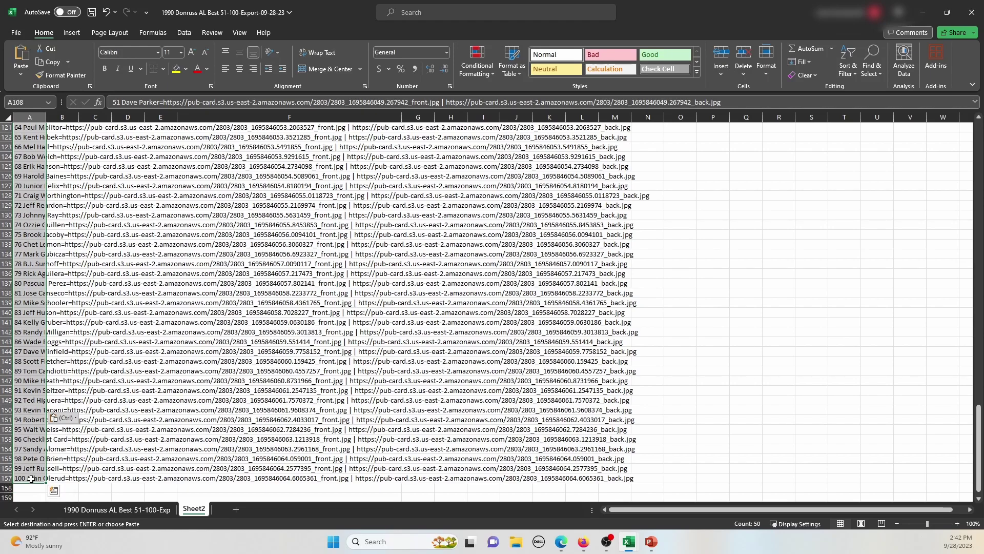
pyautogui.click(117, 509)
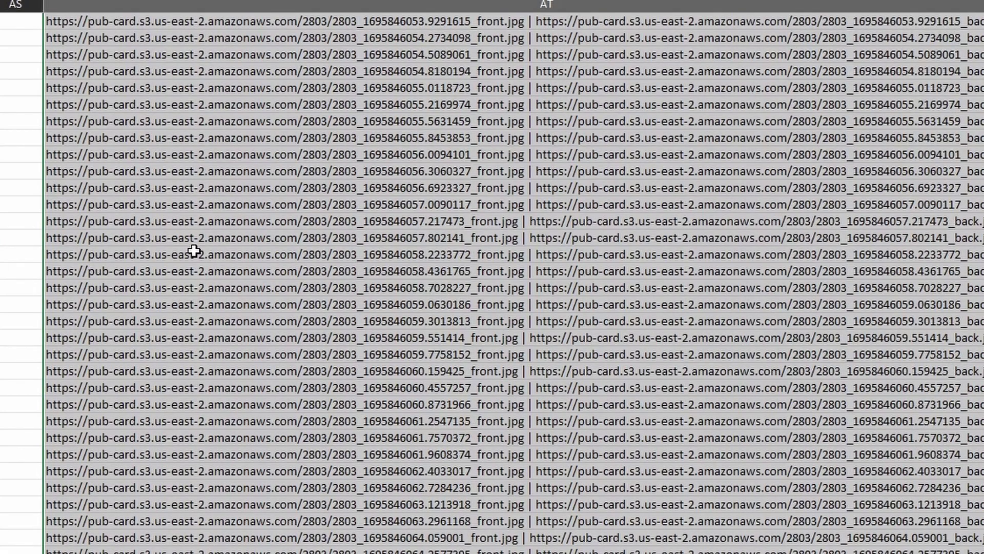
pyautogui.hotkey('ctrl', 'z')
pyautogui.click(12, 176)
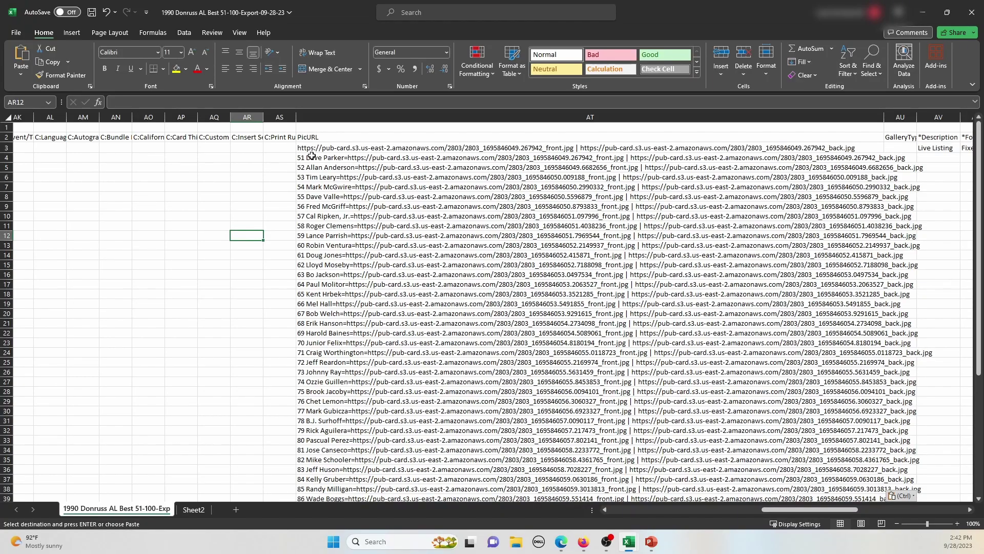
pyautogui.click(298, 158)
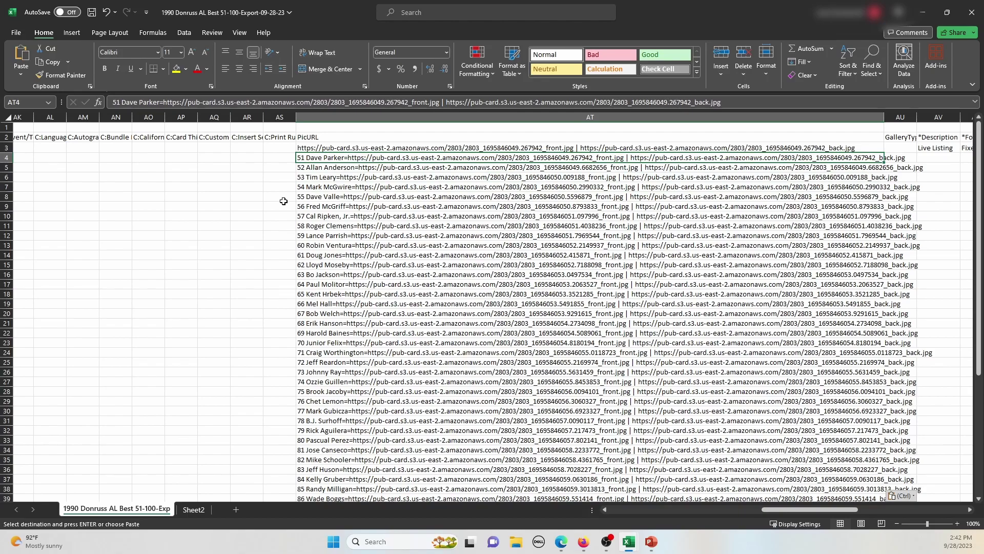
pyautogui.scroll(-6, 792, 466)
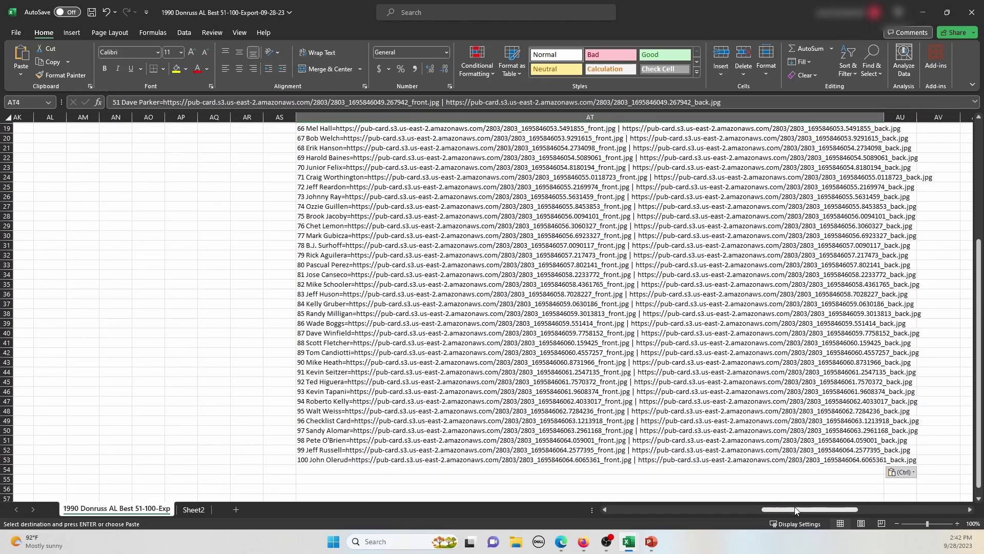
# Set the Action value in cell A3 to VerifyAdd and widen column A to fit it
pyautogui.moveTo(794, 509); pyautogui.dragTo(591, 509)
pyautogui.scroll(6, 800, 440)
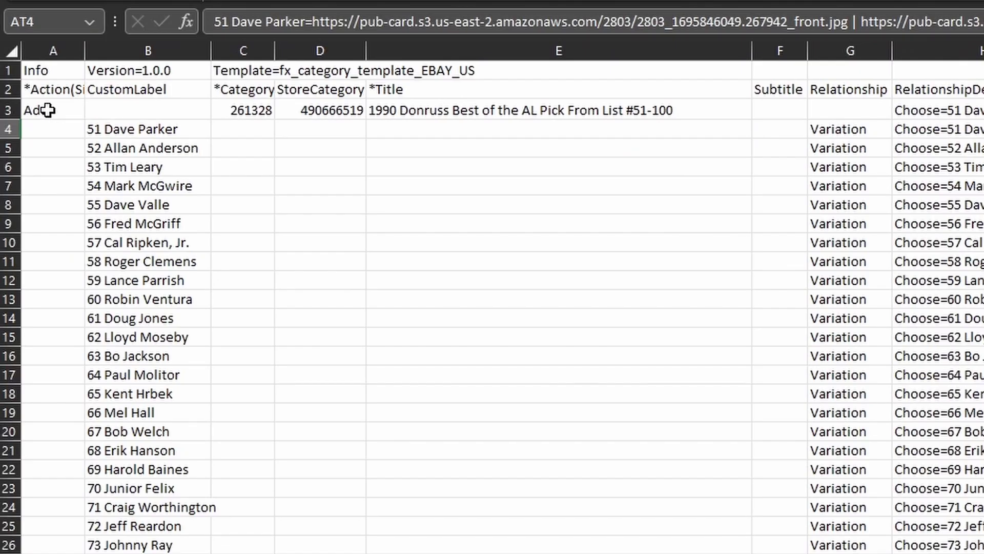
pyautogui.click(53, 112)
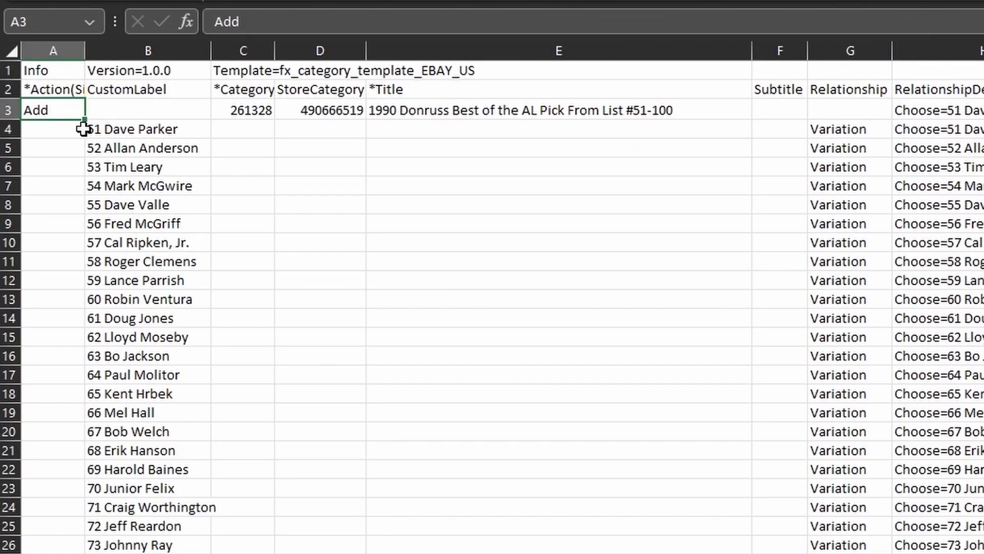
pyautogui.write('VerifyA')
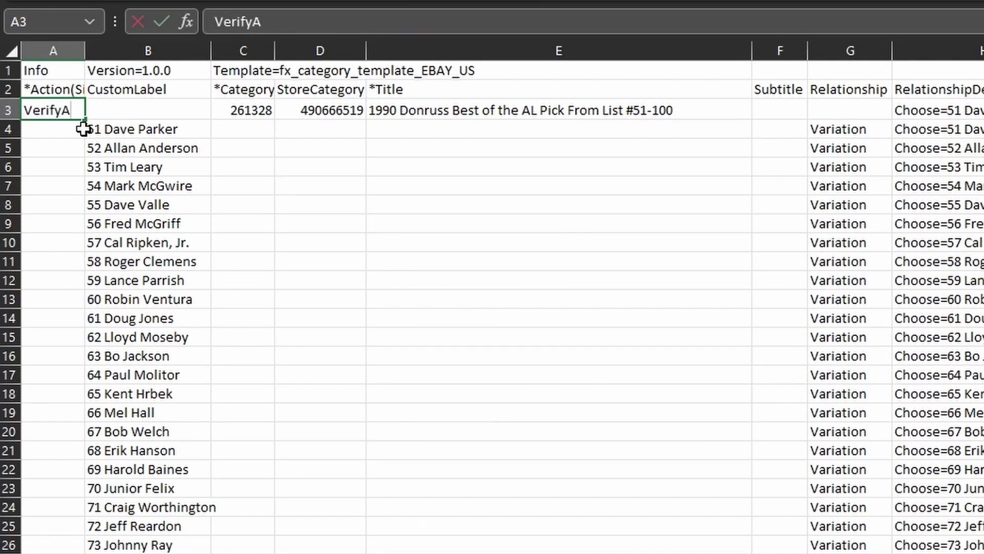
pyautogui.write('dd')
pyautogui.click(53, 167)
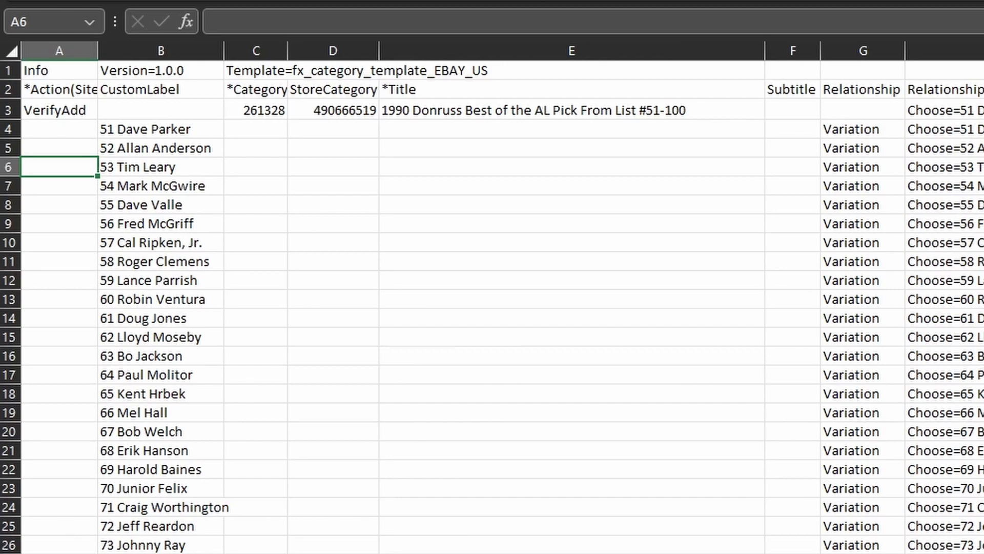
# In the StartPrice column, set AY7 to 1.99 and raise the other star cards to 1.49, 1.99 or 2.99, including 1.49 in AY53
pyautogui.moveTo(644, 509); pyautogui.dragTo(822, 512)
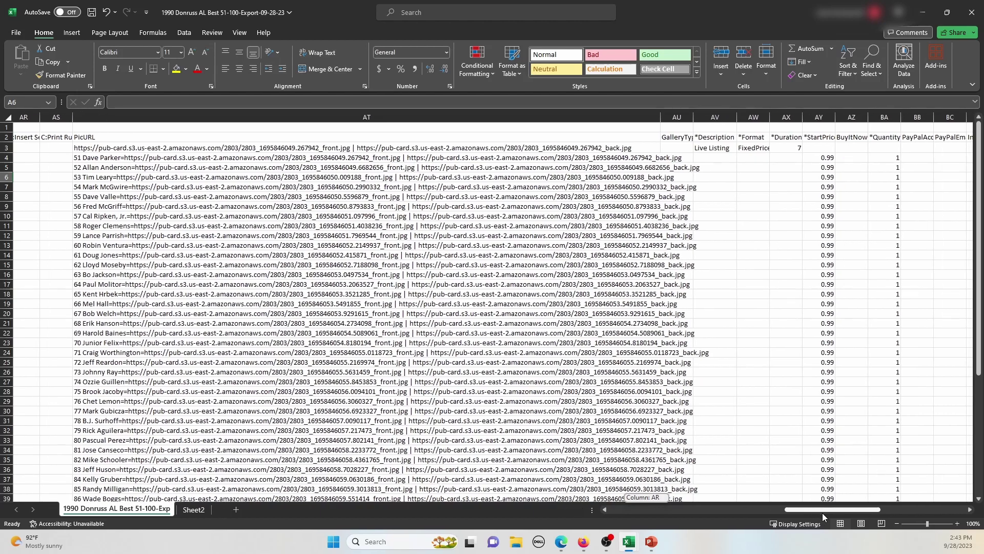
pyautogui.click(819, 159)
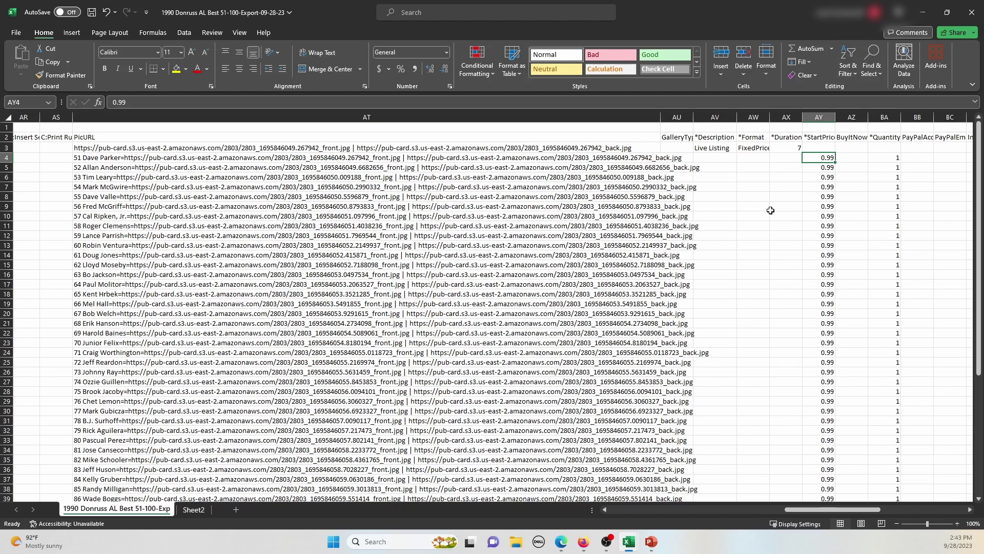
pyautogui.press('Down')
pyautogui.press('Down')
pyautogui.press('Down')
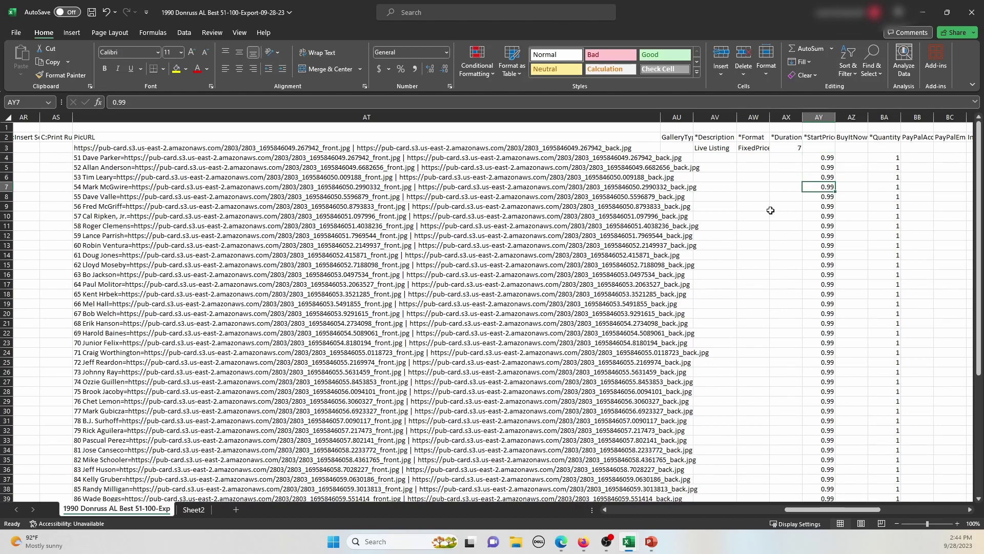
pyautogui.write('1.')
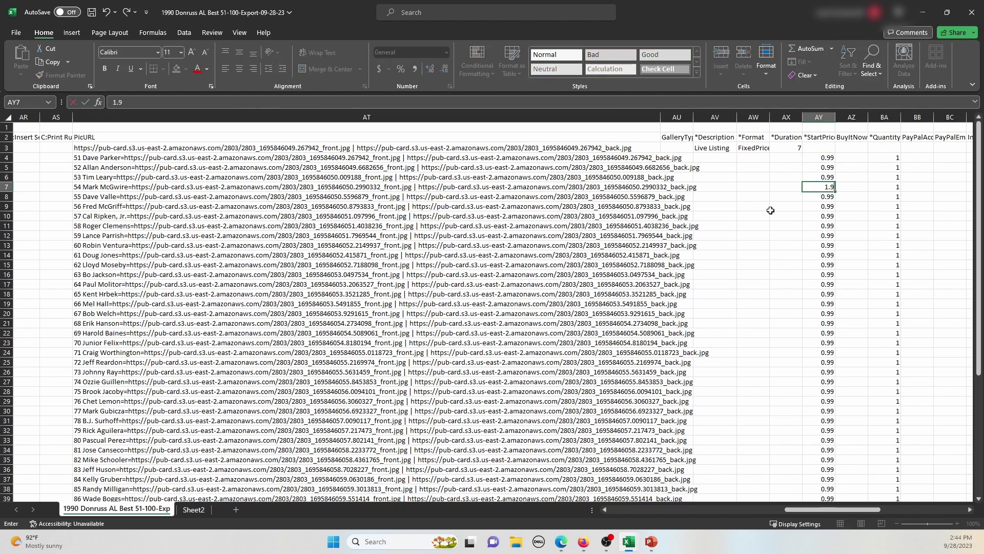
pyautogui.write('99')
pyautogui.press('Return')
pyautogui.press('Return')
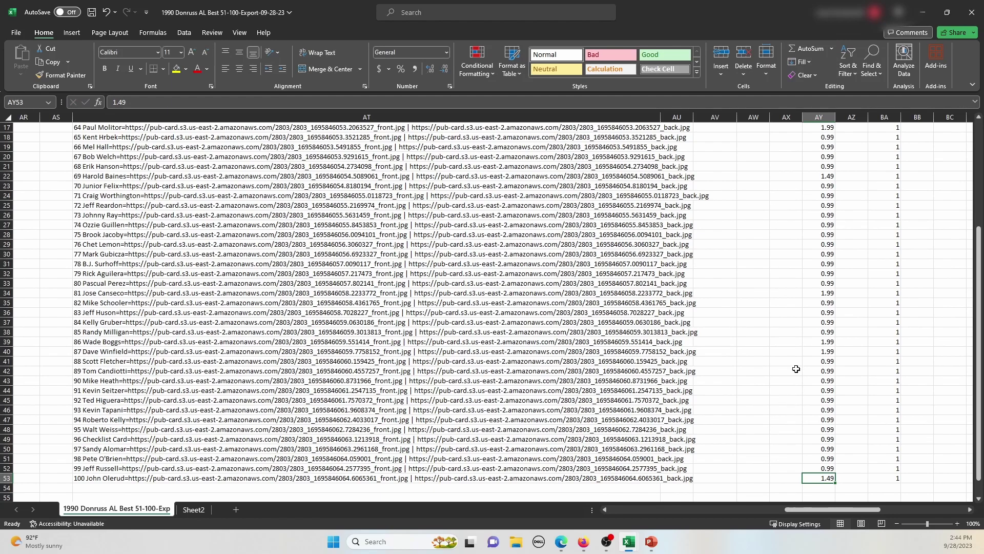
pyautogui.scroll(5, 796, 365)
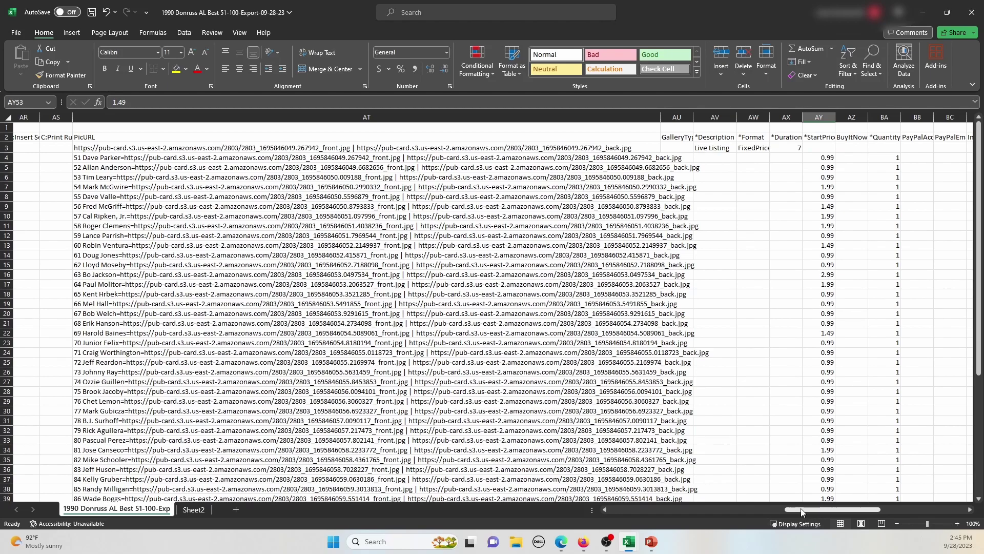
# Save the workbook with its VerifyAdd action and updated start prices
pyautogui.moveTo(800, 508); pyautogui.dragTo(626, 506)
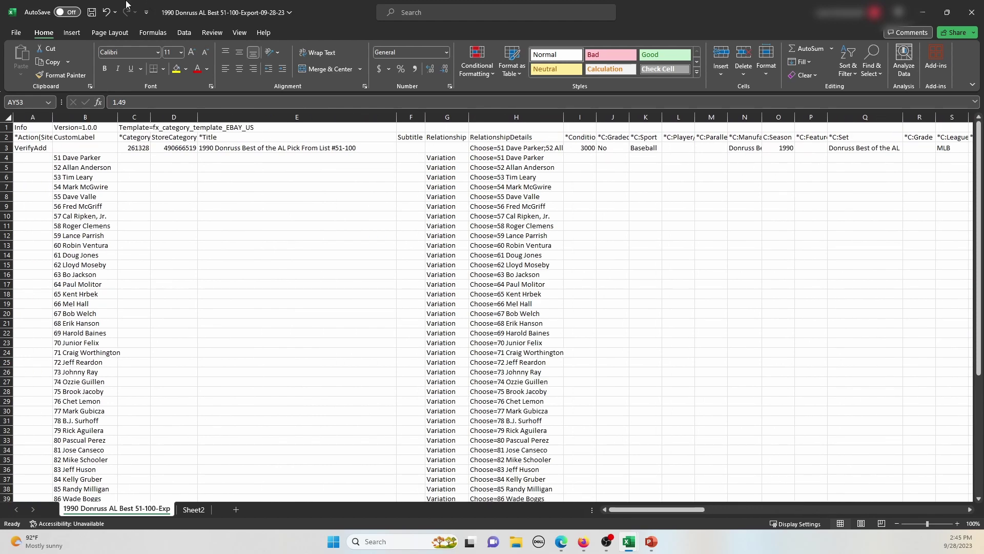
pyautogui.click(93, 12)
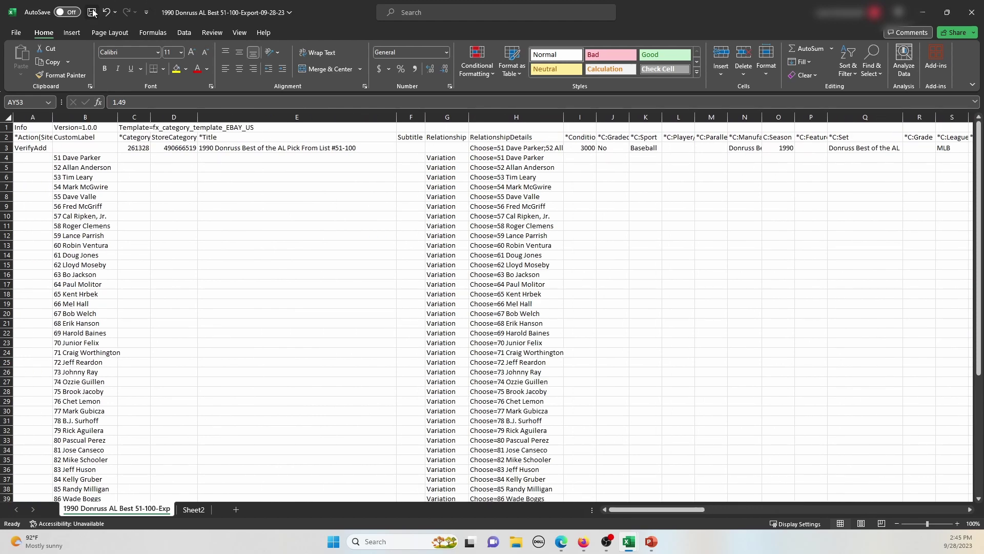
pyautogui.click(34, 149)
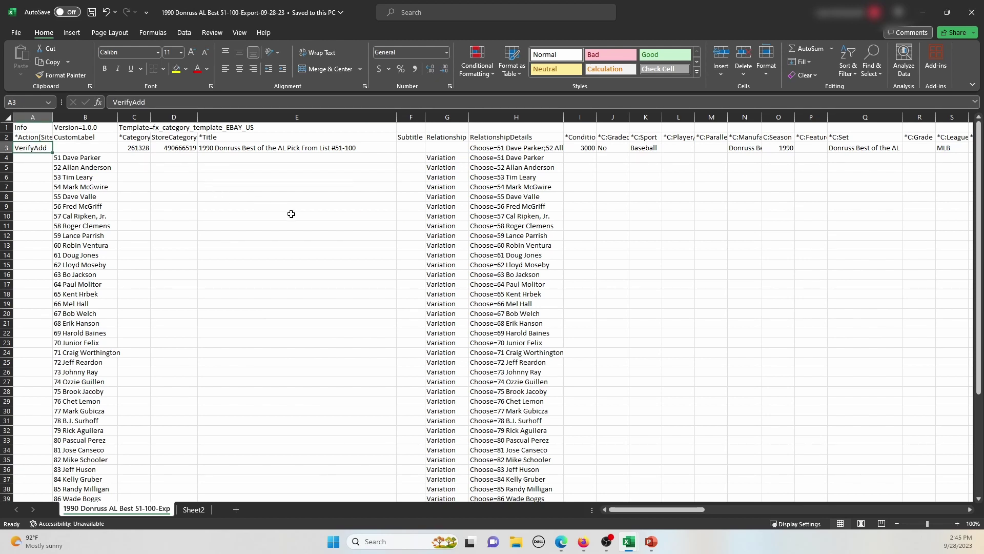
# Switch to eBay Seller Hub in the browser, upload the template file 1990 Donruss AL Best 51-100-Export-09-28-23, and check its upload status
pyautogui.click(583, 543)
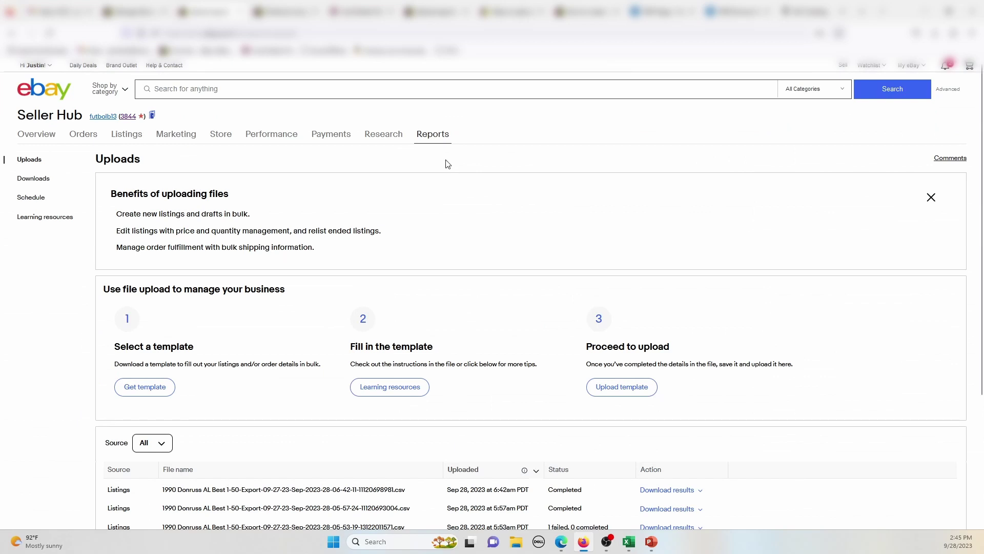
pyautogui.click(625, 389)
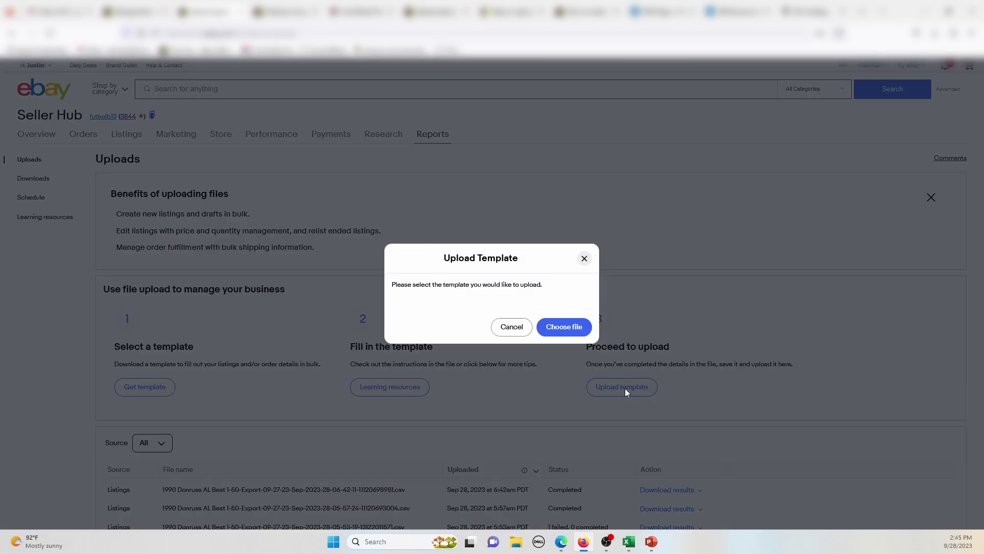
pyautogui.click(562, 331)
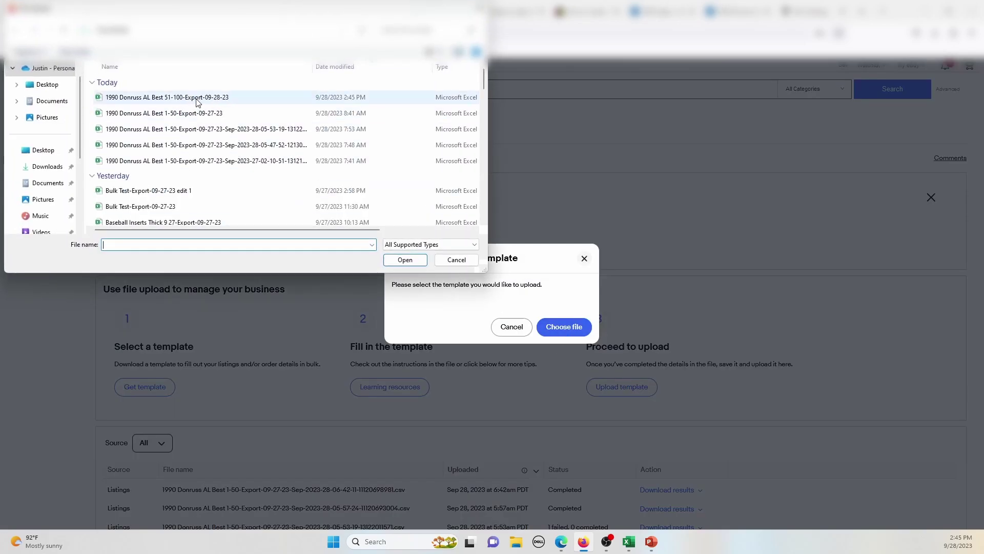
pyautogui.click(196, 101)
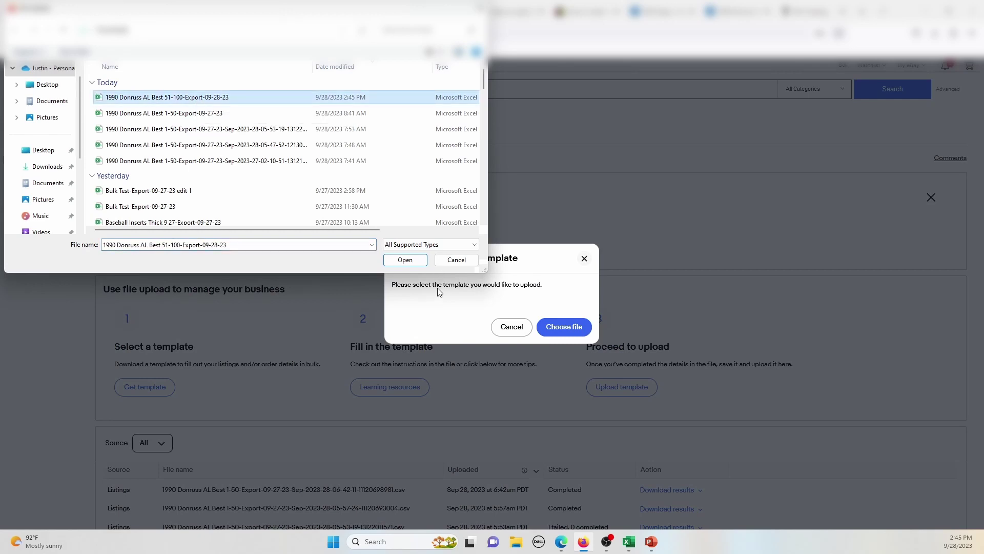
pyautogui.click(399, 261)
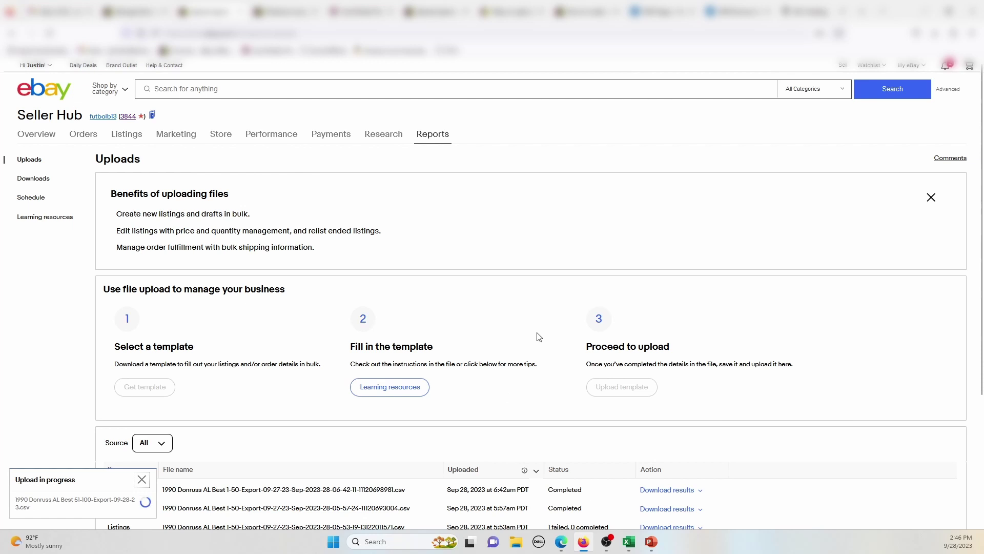
pyautogui.scroll(-1, 538, 337)
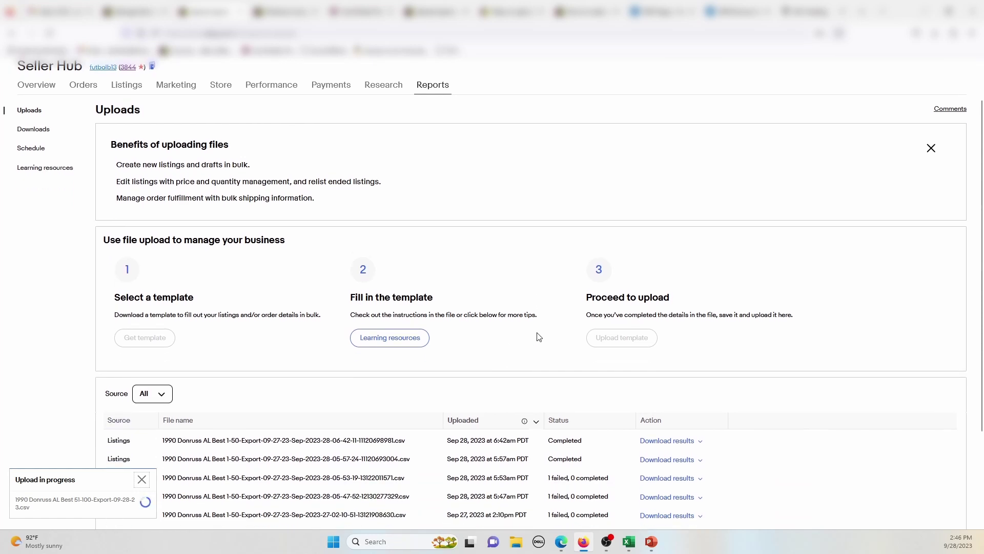
pyautogui.scroll(-2, 538, 336)
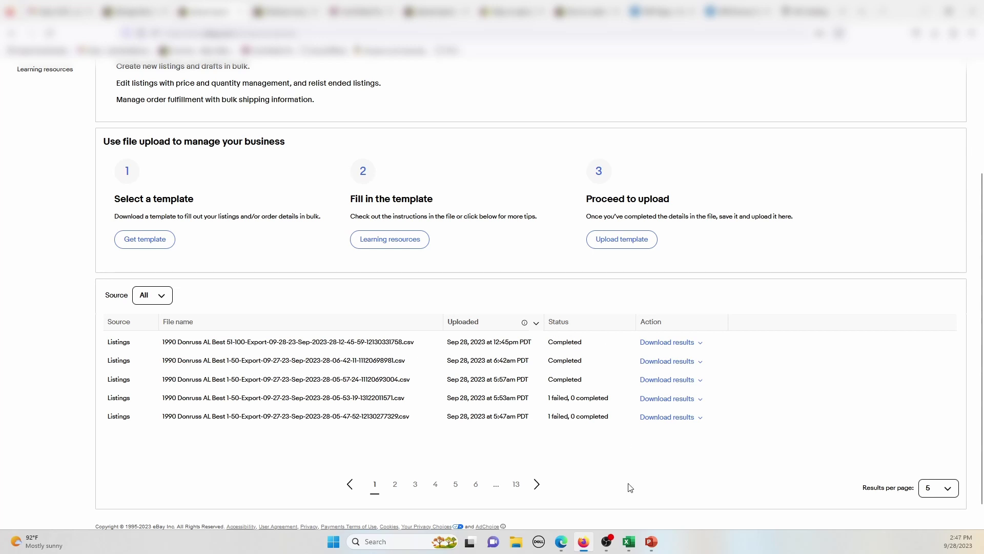
# Switch to the 1990 Donruss AL Best 51-100 workbook in Excel and set the Action value in cell A3 to Add
pyautogui.click(629, 541)
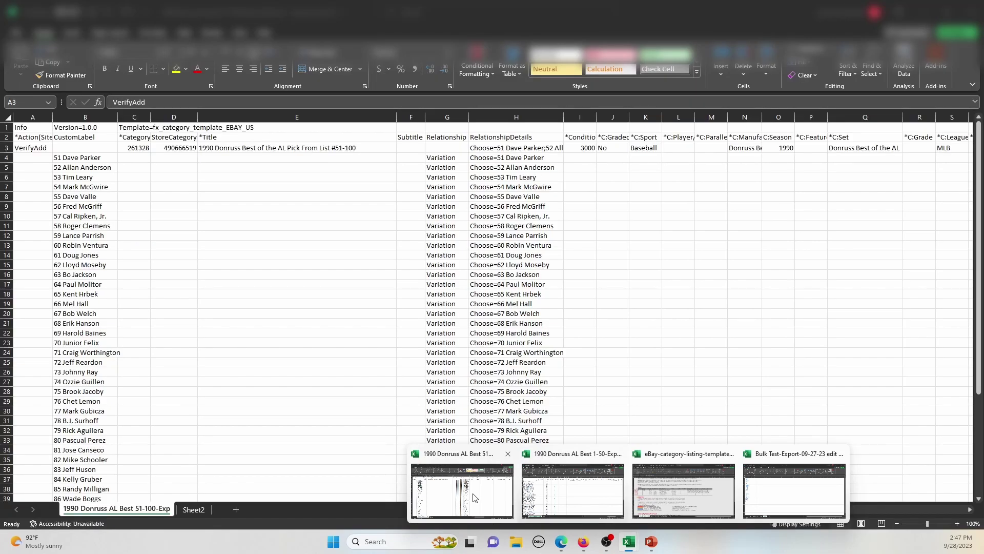
pyautogui.click(473, 497)
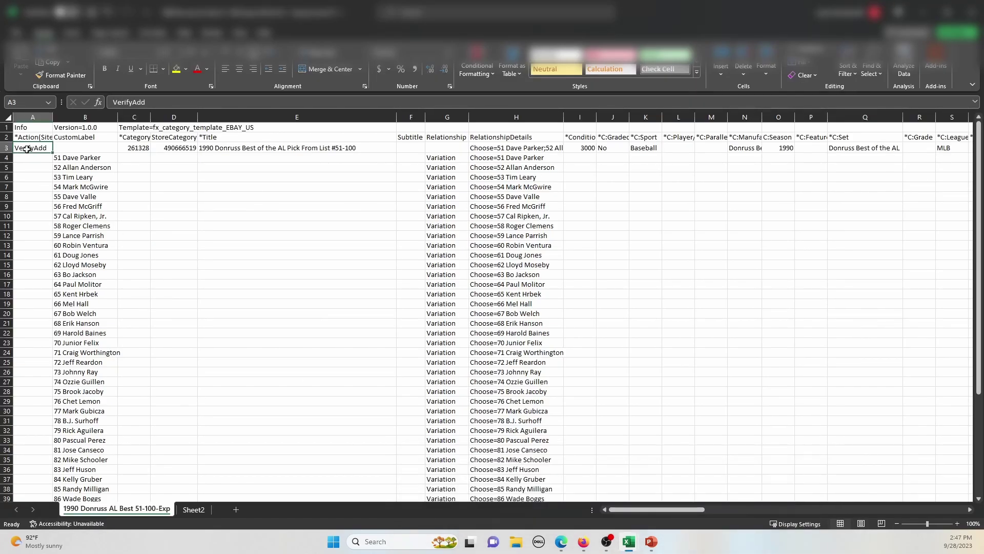
pyautogui.write('Add')
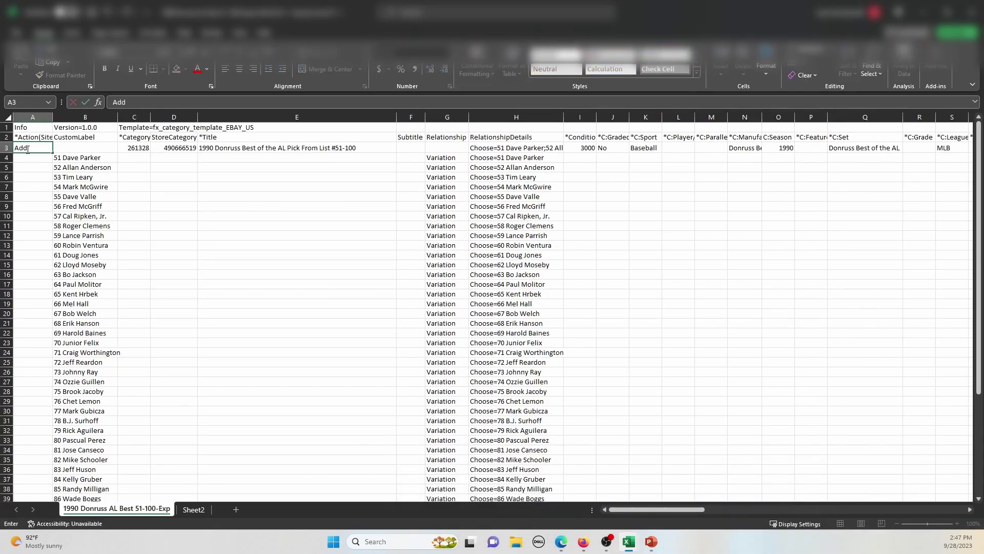
pyautogui.press('Return')
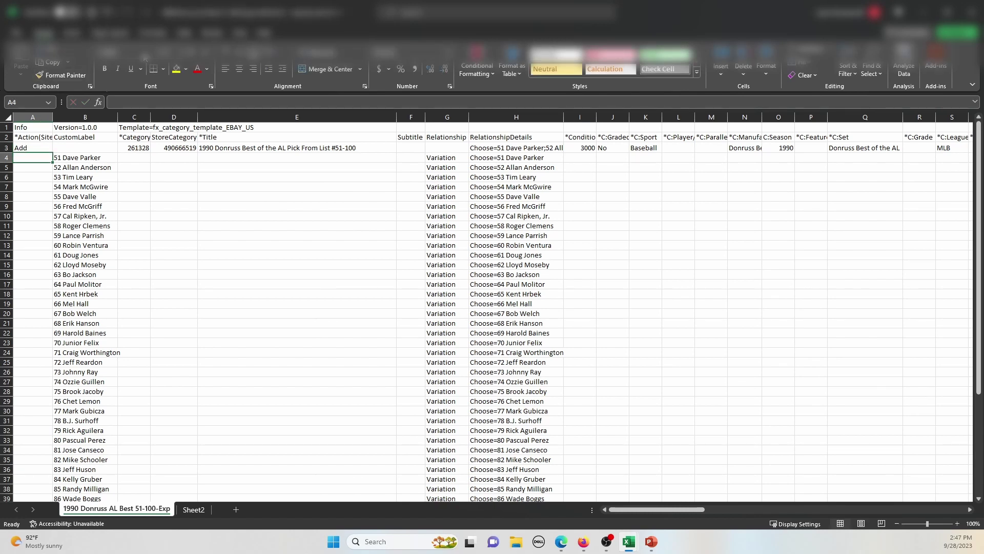
# Return to eBay Seller Hub in the browser and upload the revised template file 1990 Donruss AL Best 51-100-Export-09-28-23
pyautogui.click(583, 541)
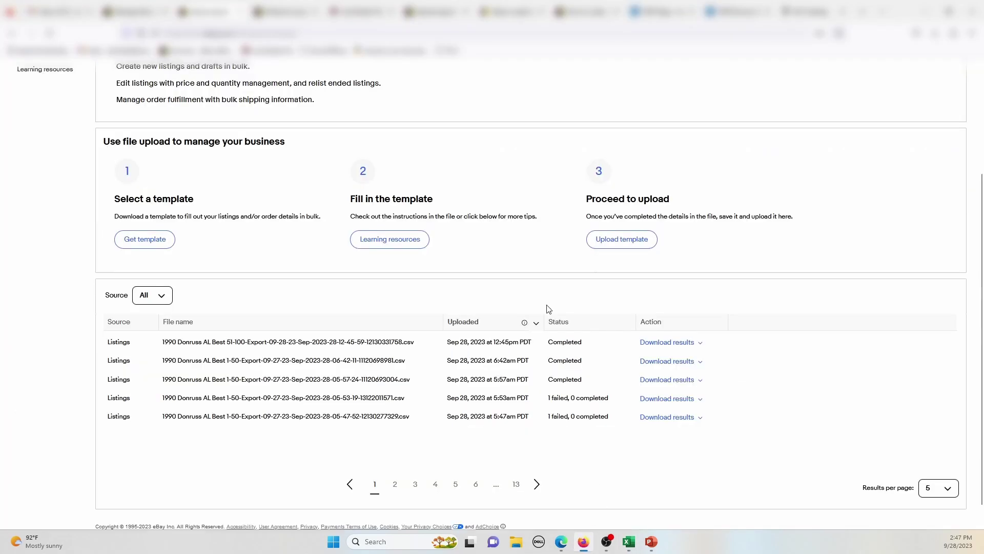
pyautogui.click(604, 241)
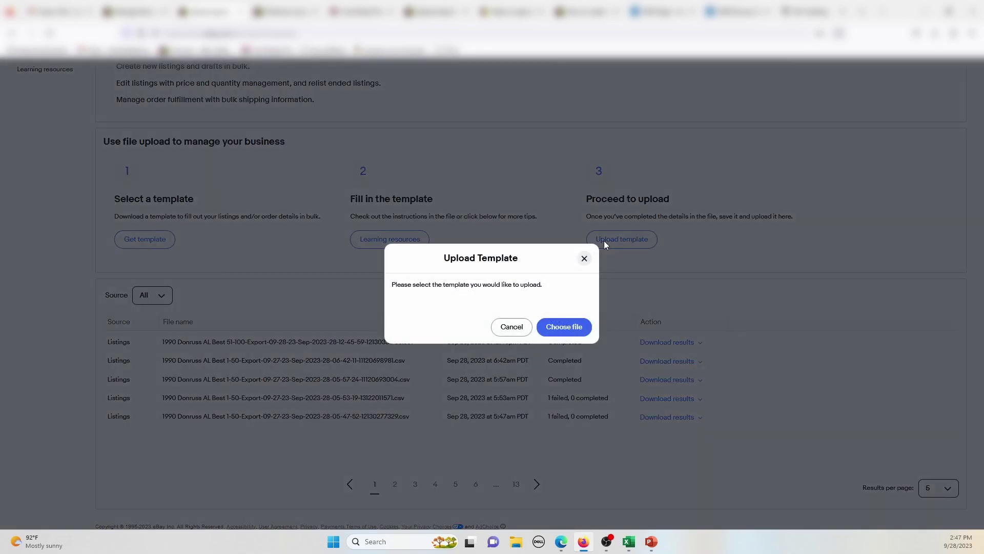
pyautogui.click(578, 333)
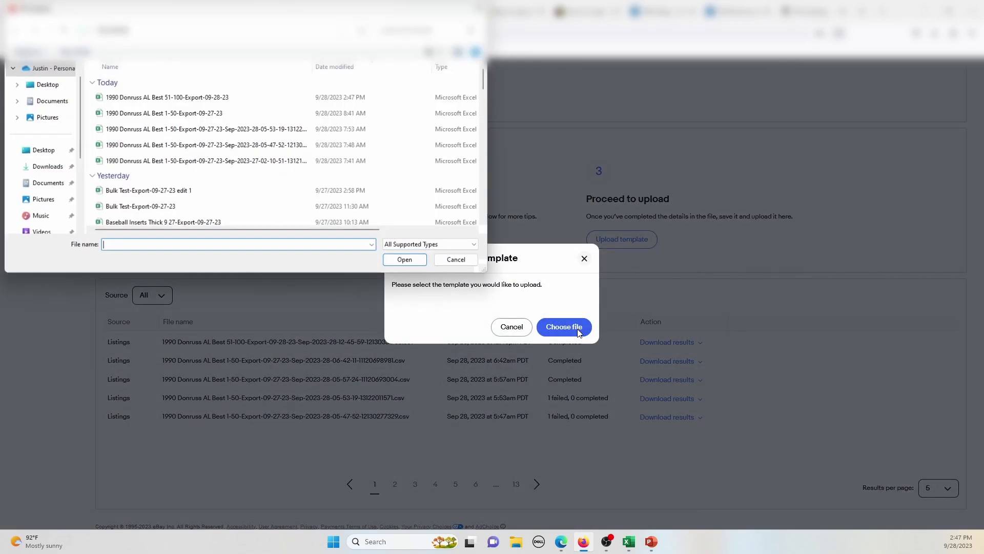
pyautogui.click(127, 99)
pyautogui.click(405, 259)
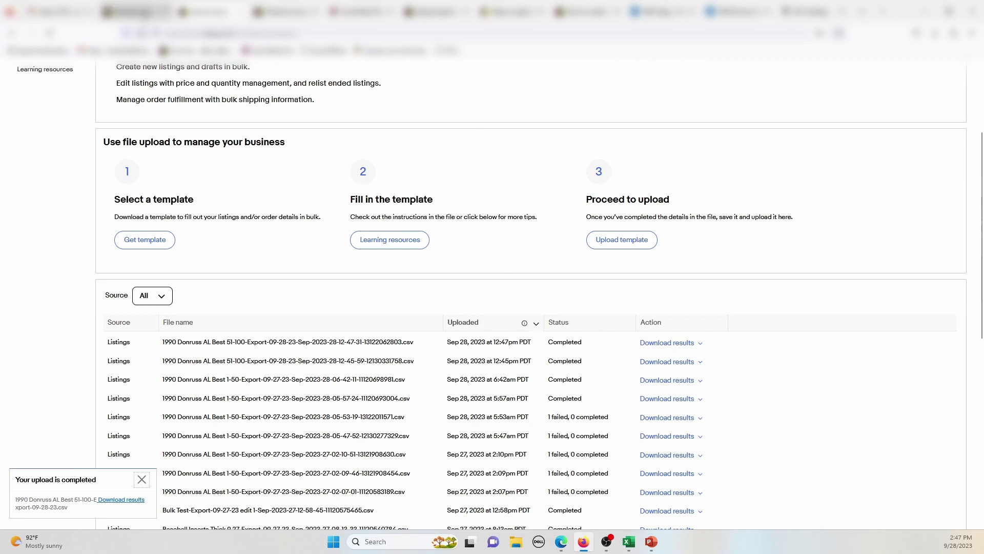
# In Seller Hub's active listings, search for item titles containing "1990 donruss"
pyautogui.click(136, 11)
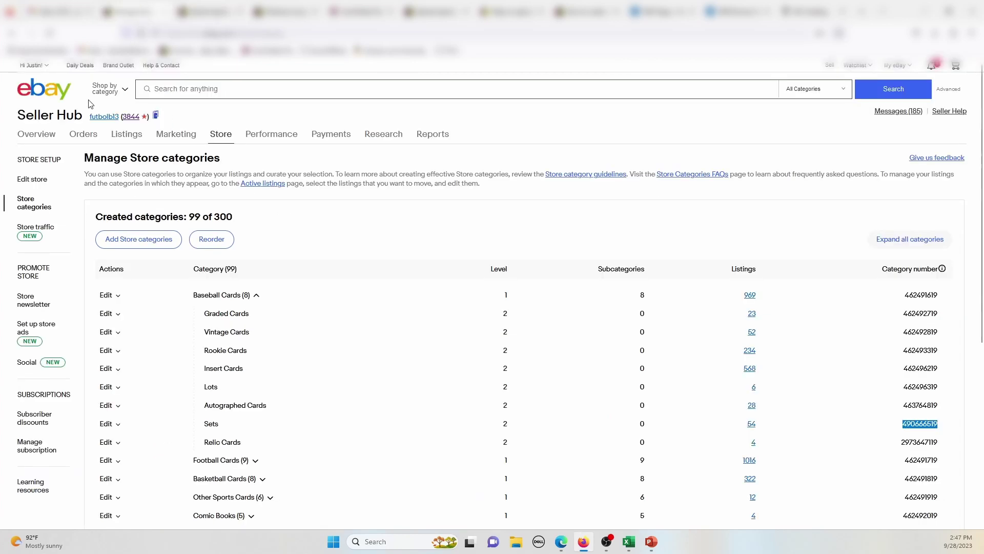
pyautogui.click(126, 134)
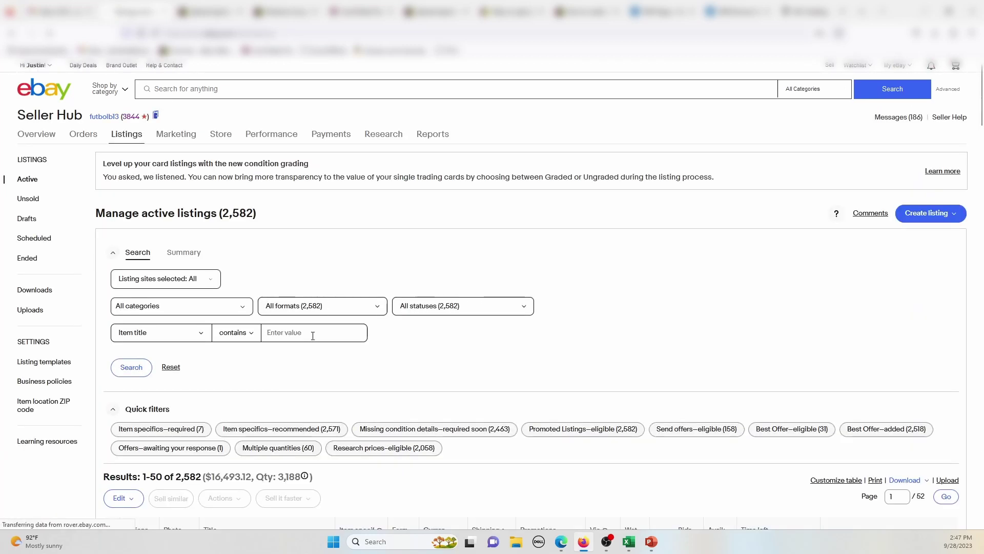
pyautogui.click(313, 334)
pyautogui.write('1990')
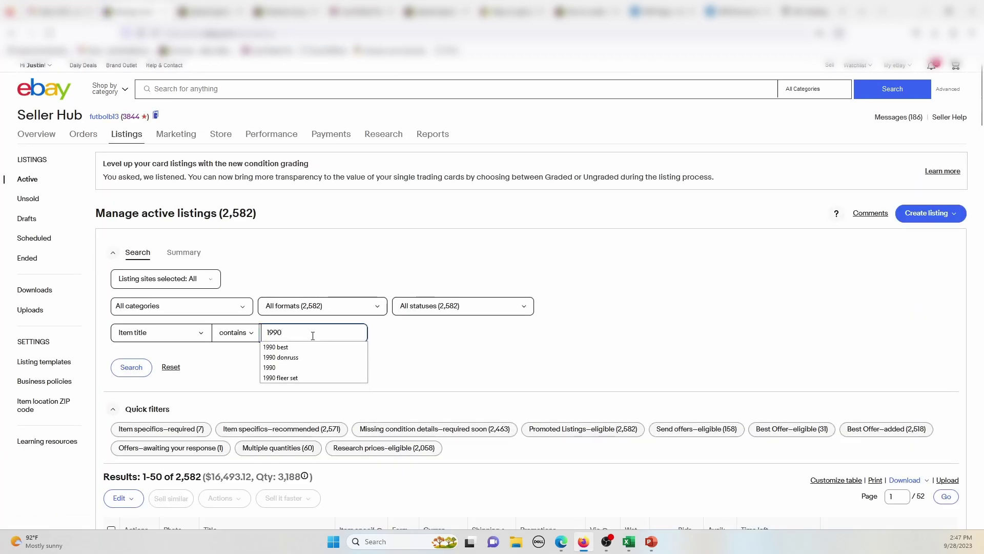
pyautogui.write(' donruss')
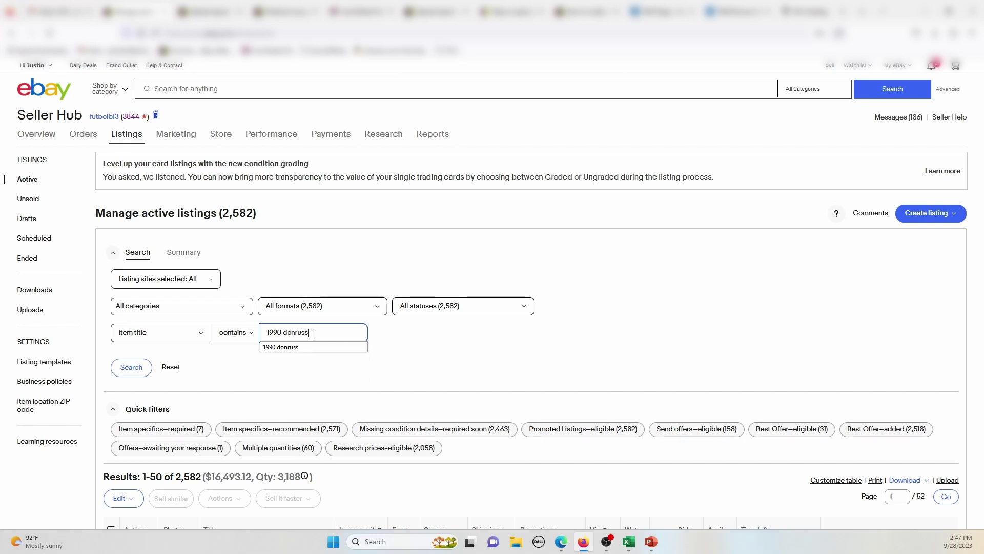
pyautogui.press('Return')
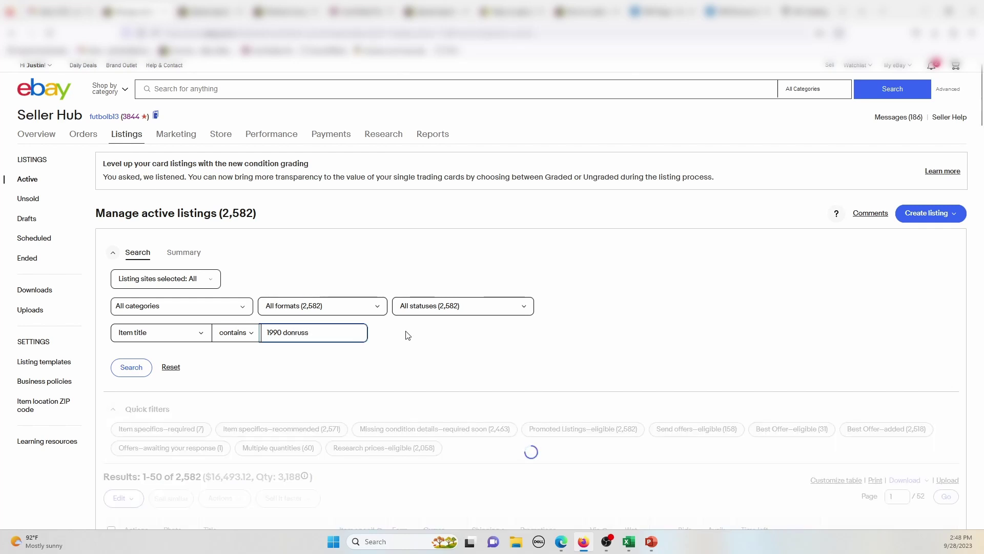
pyautogui.scroll(-5, 408, 335)
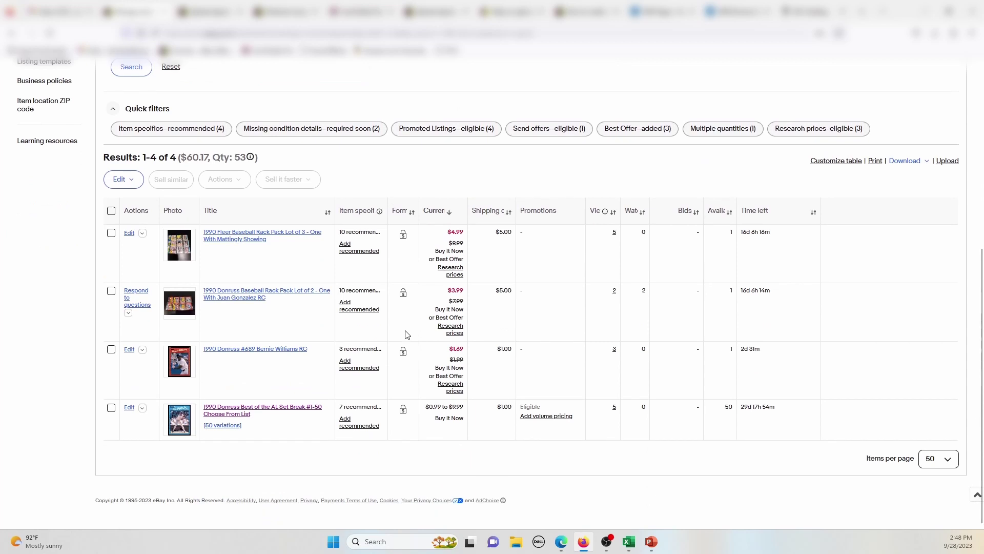
# Open the 1990 Donruss Best of the AL Set Break #1-50 Choose From List listing in a new tab and view it
pyautogui.middleClick(306, 411)
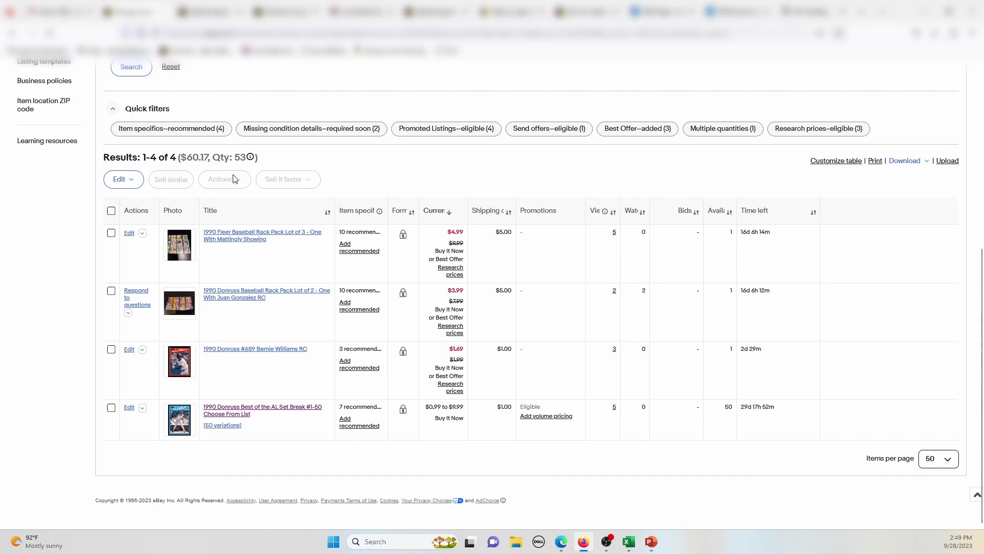
pyautogui.scroll(2, 231, 205)
pyautogui.scroll(-2, 233, 204)
pyautogui.rightClick(271, 410)
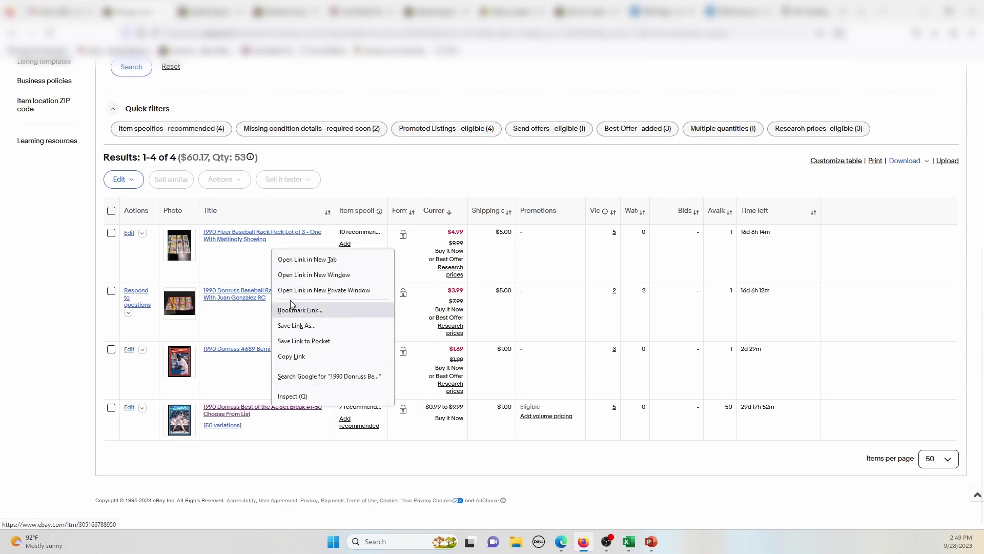
pyautogui.click(296, 261)
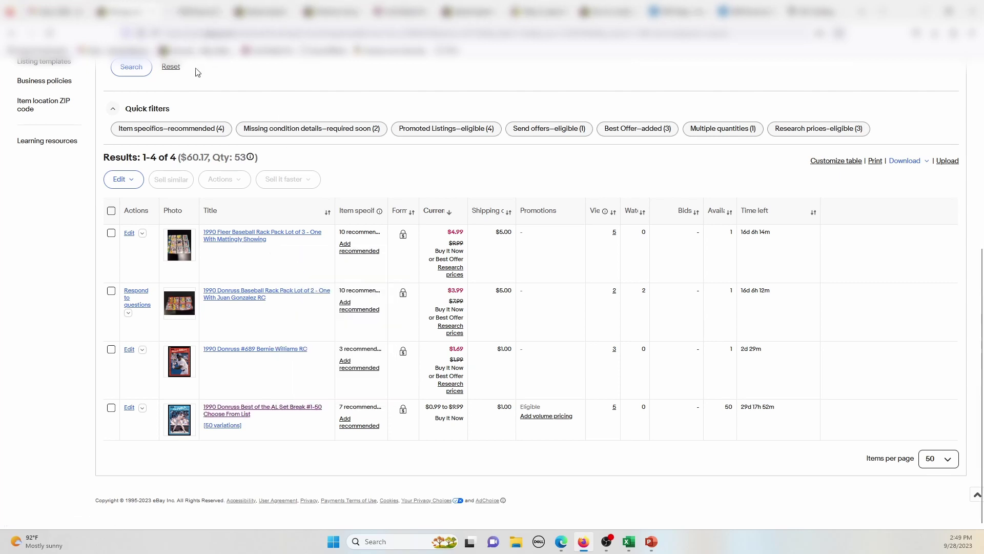
pyautogui.click(194, 11)
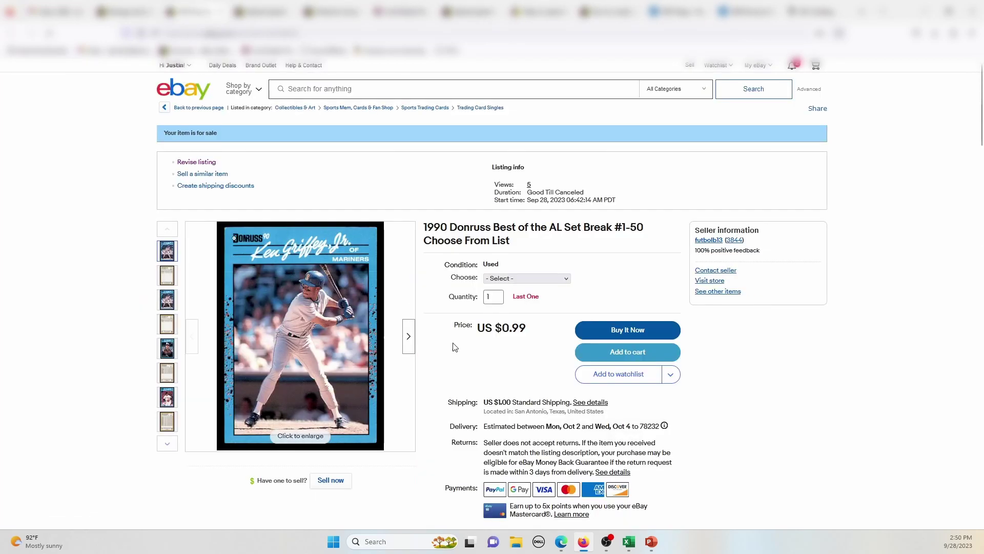
# Examine the #1-50 listing's Choose options, item specifics and seller description
pyautogui.scroll(-1, 465, 240)
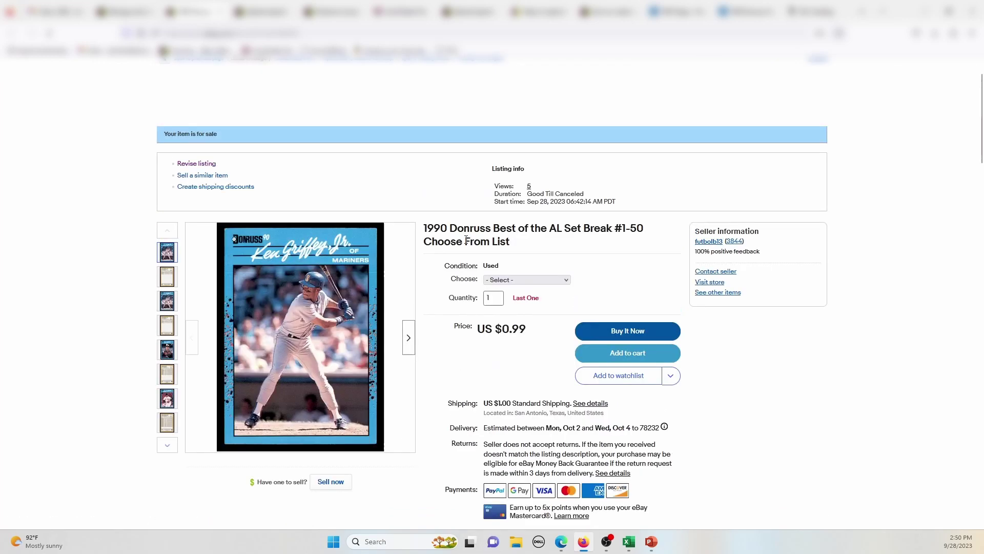
pyautogui.click(535, 282)
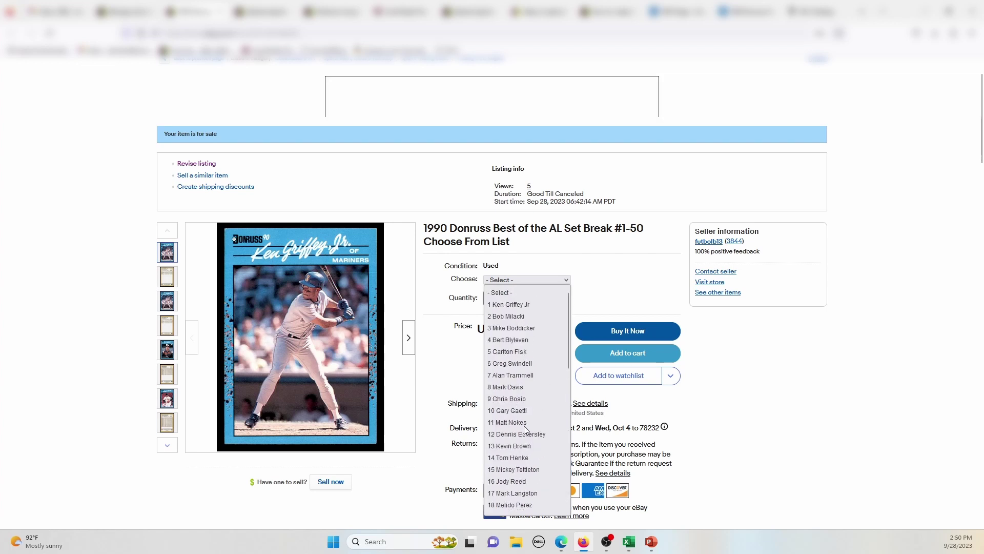
pyautogui.click(450, 371)
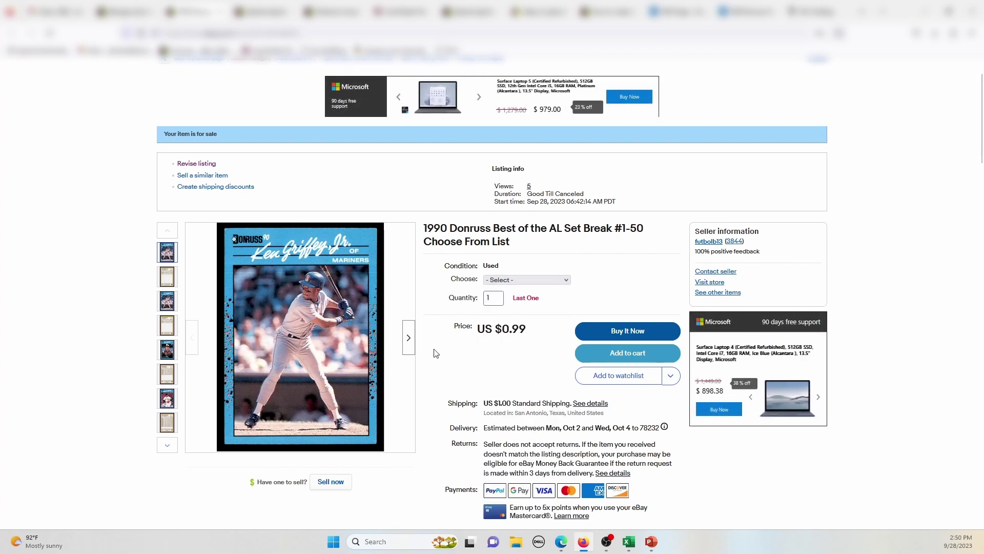
pyautogui.scroll(-5, 435, 353)
pyautogui.scroll(-15, 435, 353)
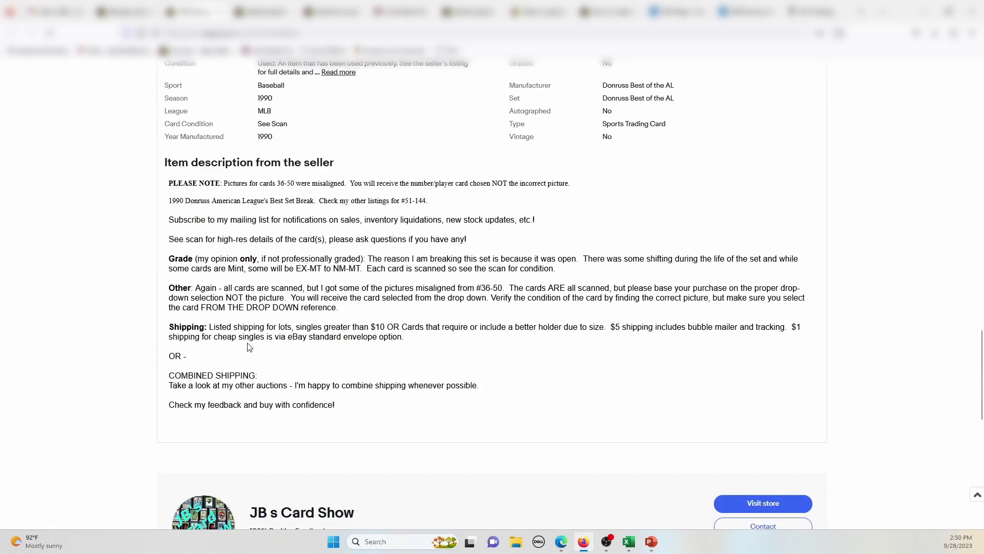
pyautogui.scroll(2, 301, 354)
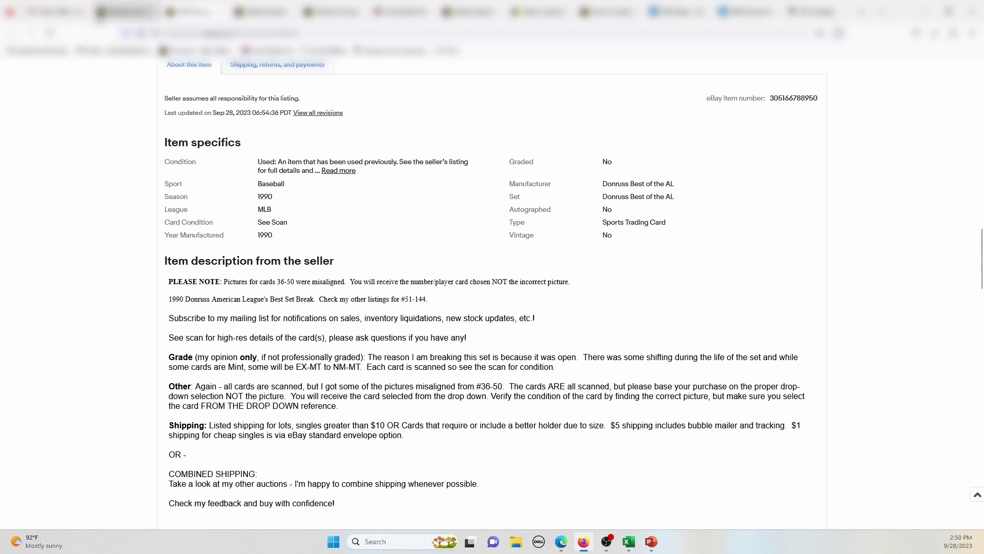
# In Gmail, open eBay's "1990 Donruss Best of... has been listed" email and open the #51-100 listing for revision
pyautogui.click(56, 12)
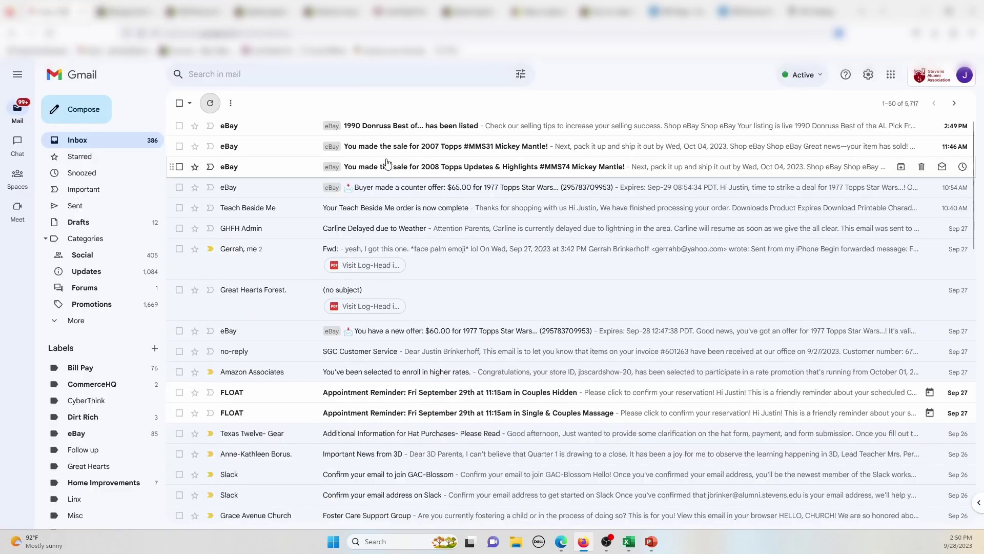
pyautogui.click(394, 133)
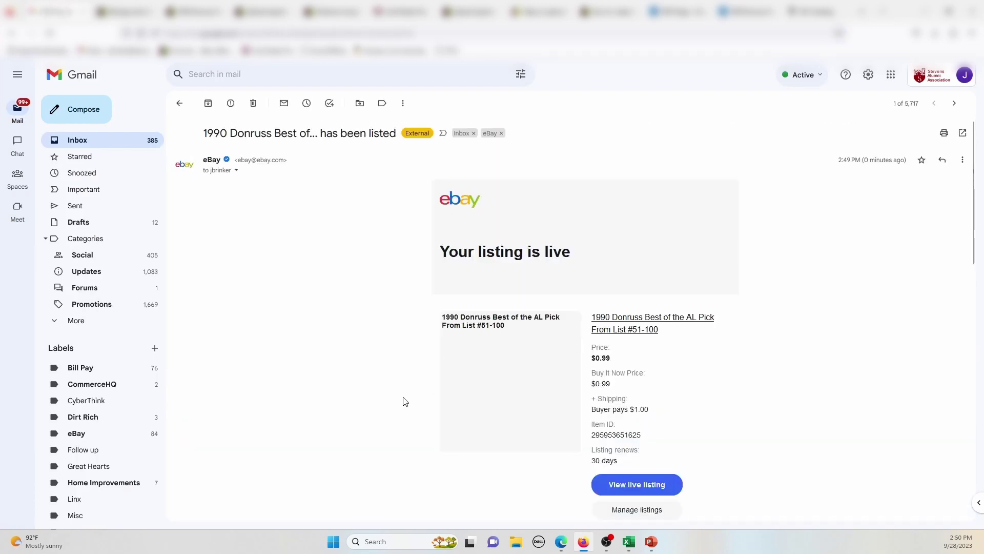
pyautogui.scroll(-1, 403, 399)
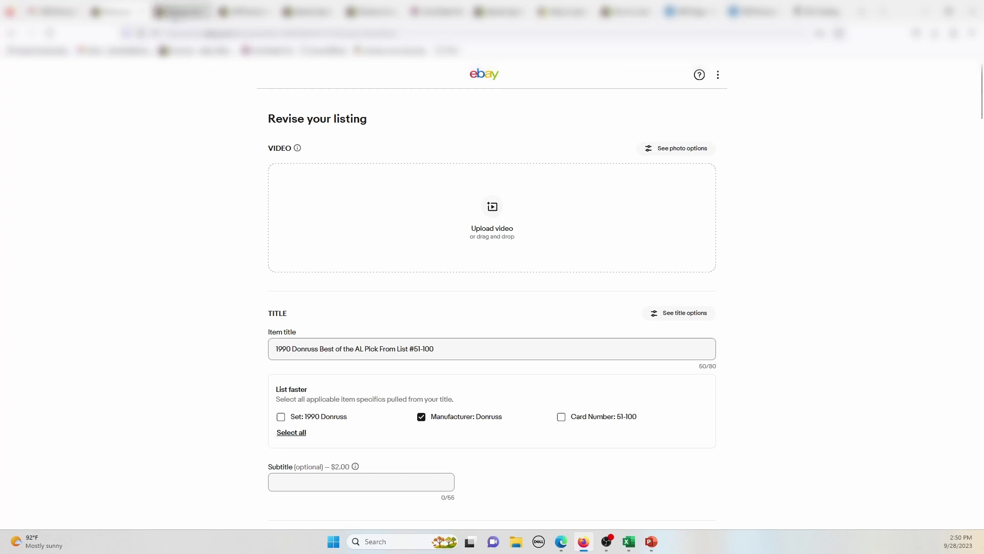
# Copy the entire seller description from the #1-50 listing page
pyautogui.click(179, 12)
pyautogui.click(245, 11)
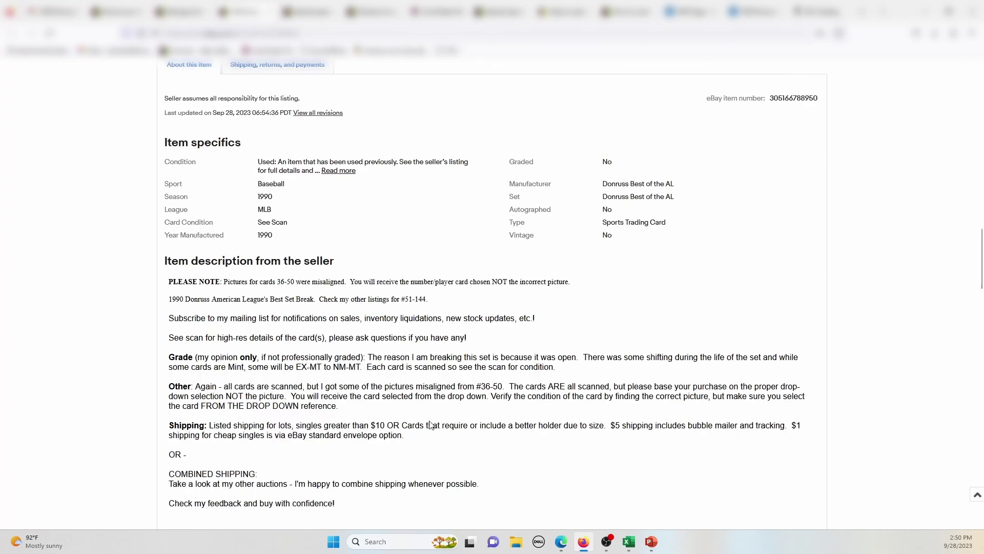
pyautogui.scroll(-3, 395, 417)
pyautogui.moveTo(353, 408); pyautogui.dragTo(157, 177)
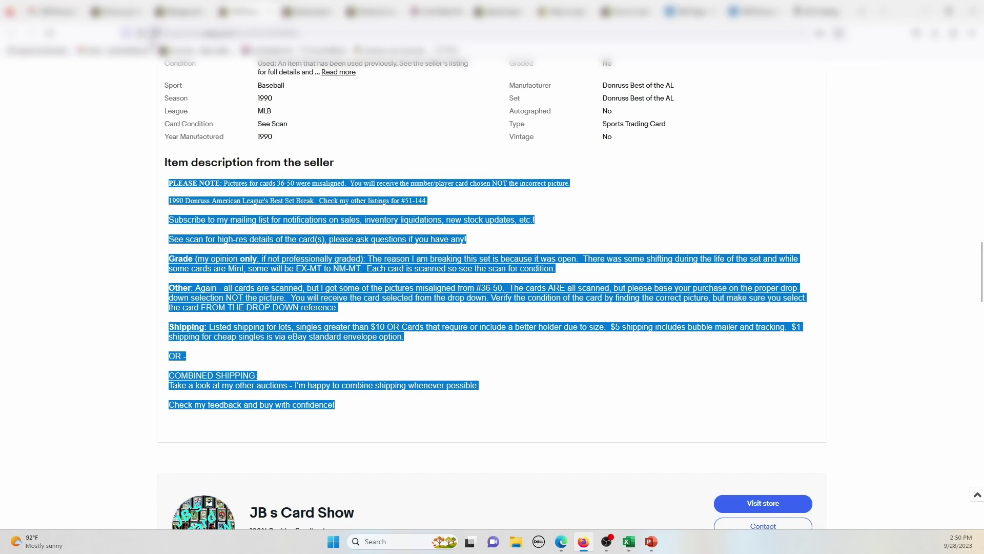
# In the #51-100 listing's revision form, replace the whole description with the text copied from the #1-50 listing
pyautogui.click(140, 18)
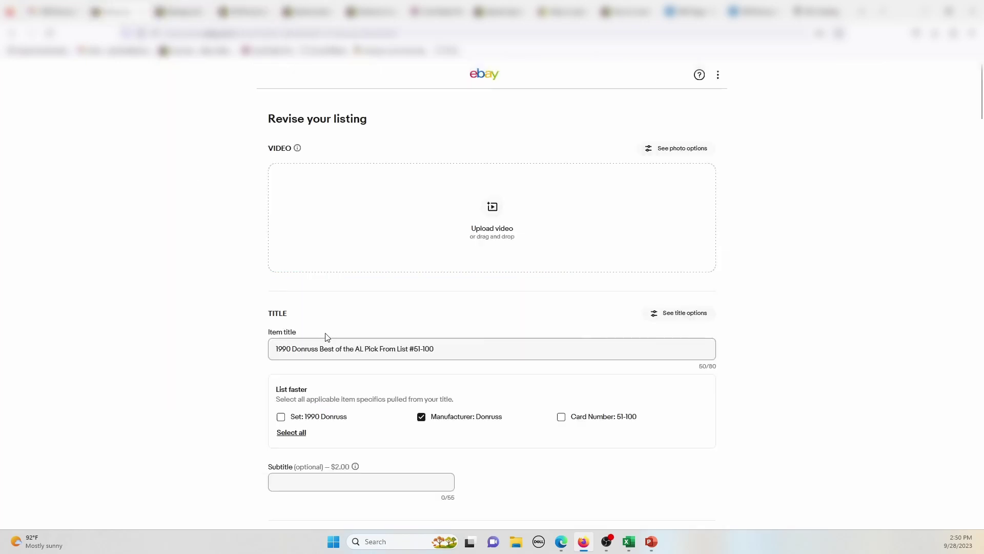
pyautogui.scroll(-3, 307, 333)
pyautogui.scroll(-15, 248, 320)
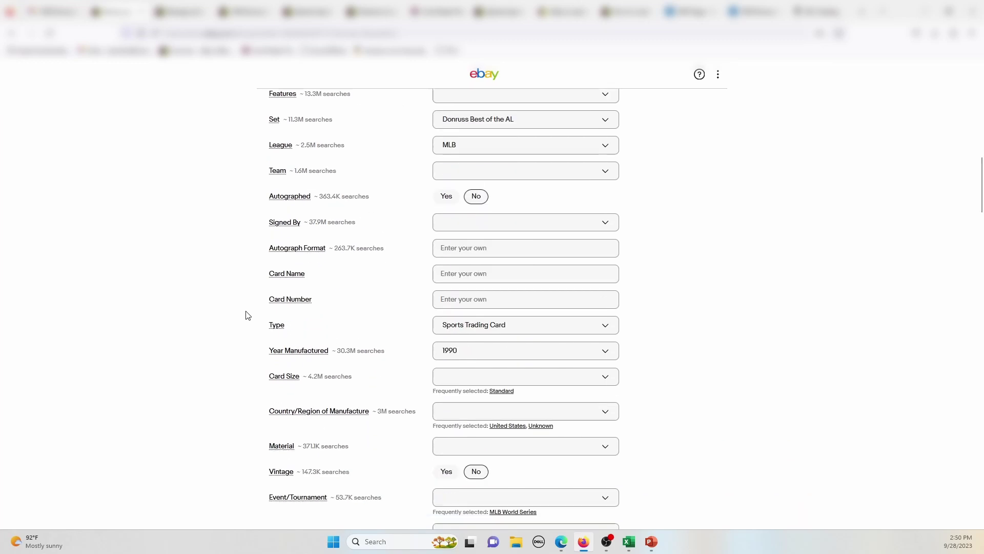
pyautogui.scroll(-12, 247, 315)
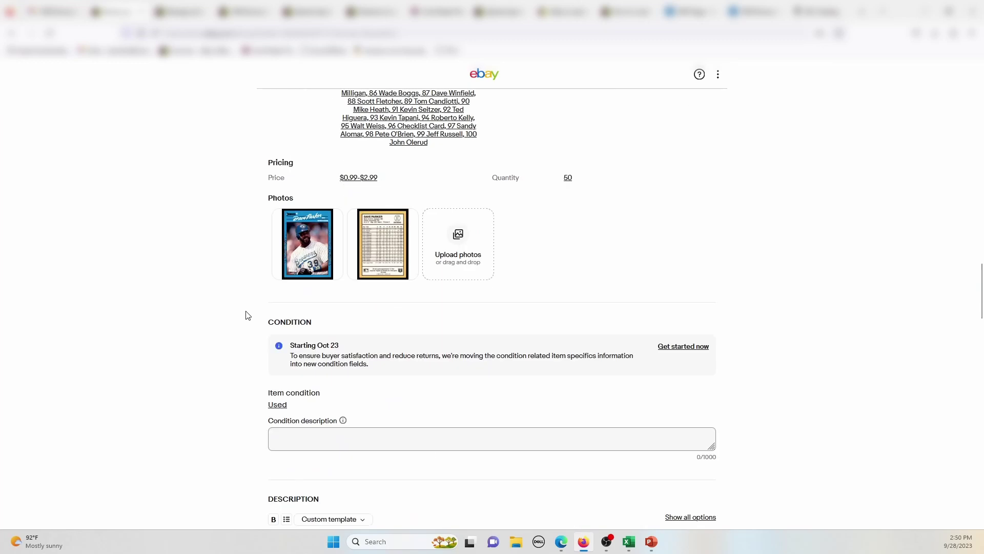
pyautogui.scroll(-5, 212, 308)
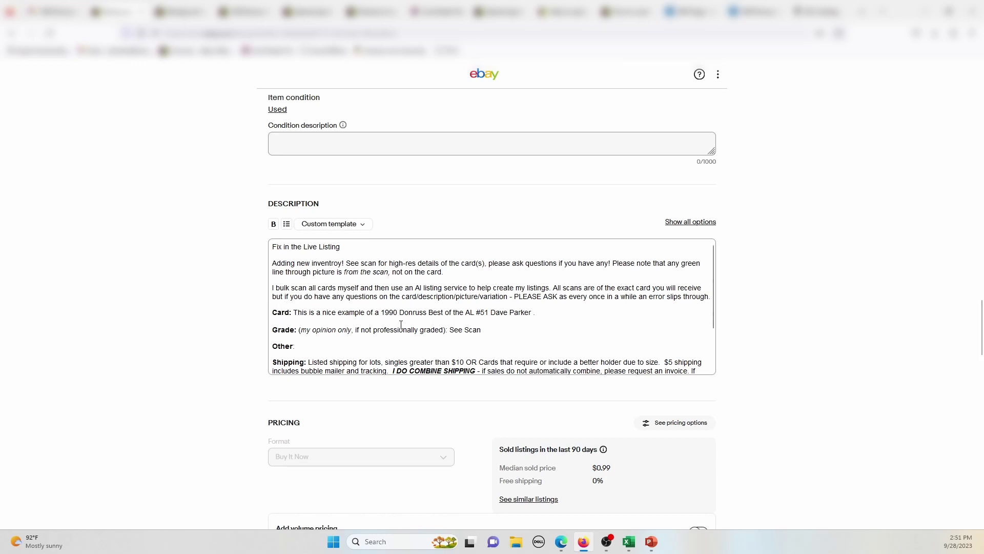
pyautogui.scroll(-2, 401, 324)
pyautogui.moveTo(419, 363); pyautogui.dragTo(213, 204)
pyautogui.press('Delete')
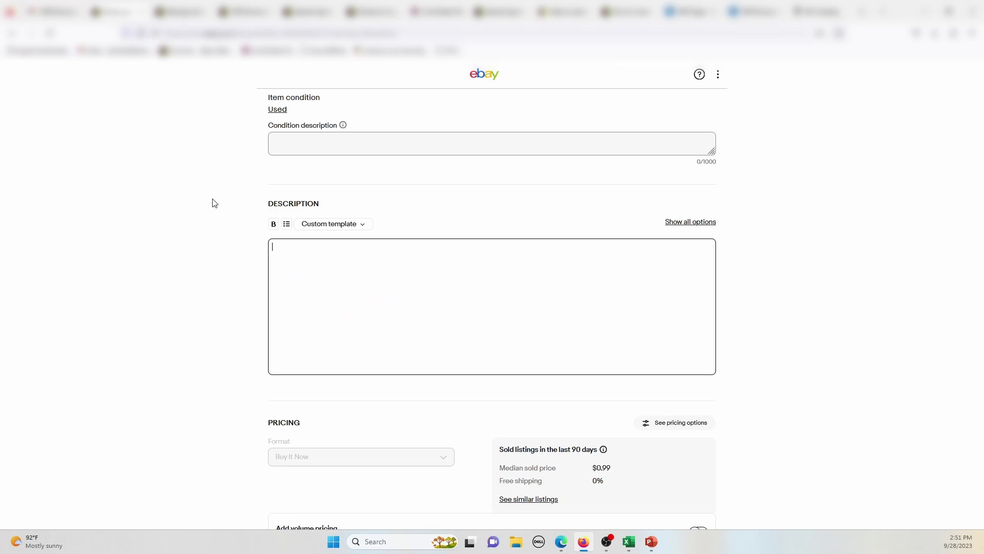
pyautogui.hotkey('ctrl', 'v')
# Delete the opening PLEASE NOTE line about misaligned pictures for cards 36-50 from the #51-100 description
pyautogui.scroll(5, 359, 306)
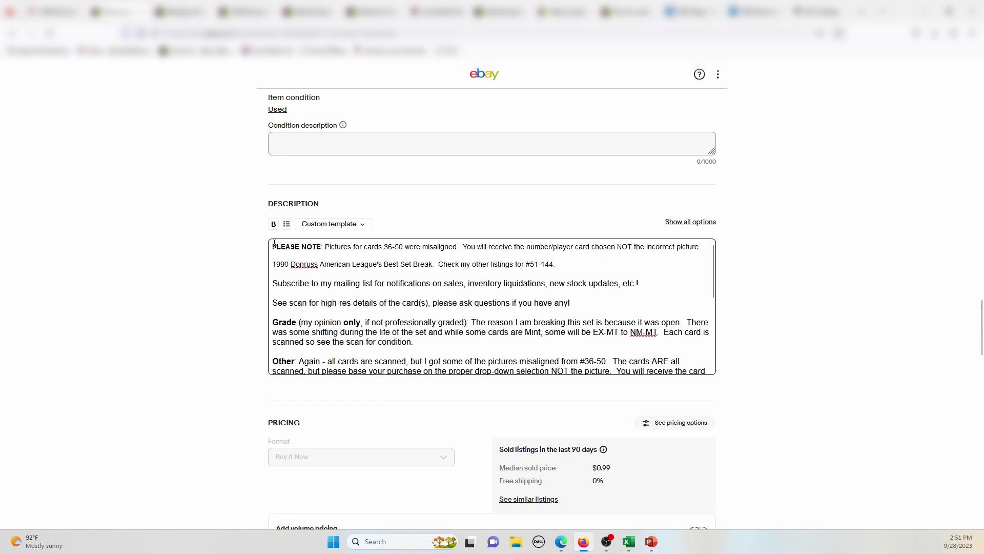
pyautogui.moveTo(274, 246); pyautogui.dragTo(708, 248)
pyautogui.press('Delete')
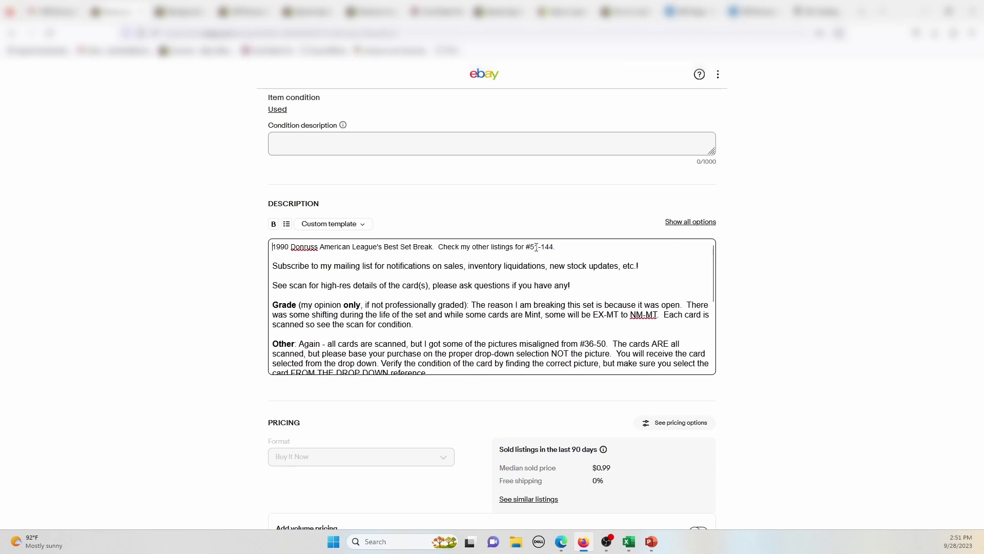
# Change the cross-reference in the description's opening line to other listings for #1-50 & #101-144
pyautogui.press('BackSpace')
pyautogui.write('1-50')
pyautogui.press('BackSpace')
pyautogui.write('& #101-')
# Delete the note about misaligned pictures from #36-50 after the Other heading in the description
pyautogui.scroll(-2, 579, 297)
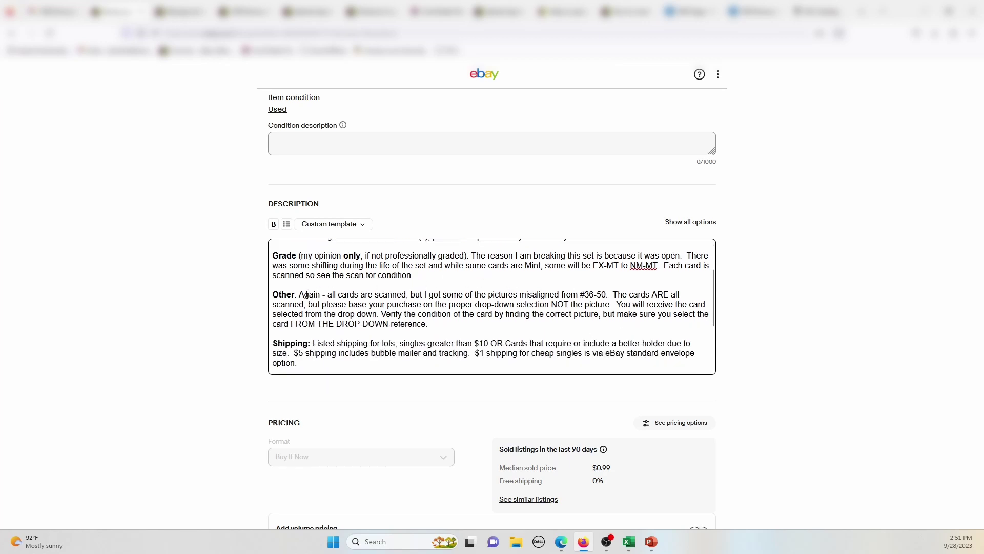
pyautogui.moveTo(301, 295); pyautogui.dragTo(440, 322)
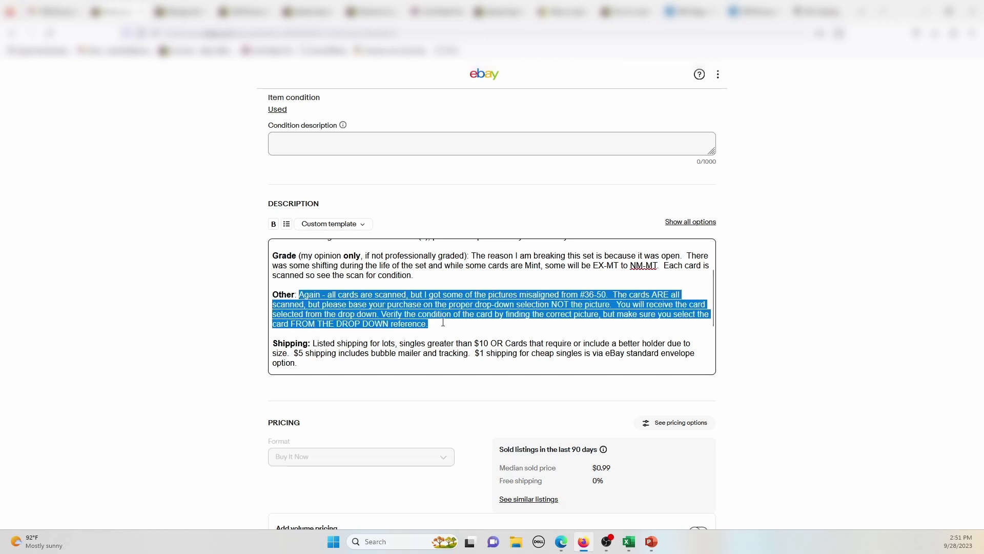
pyautogui.press('BackSpace')
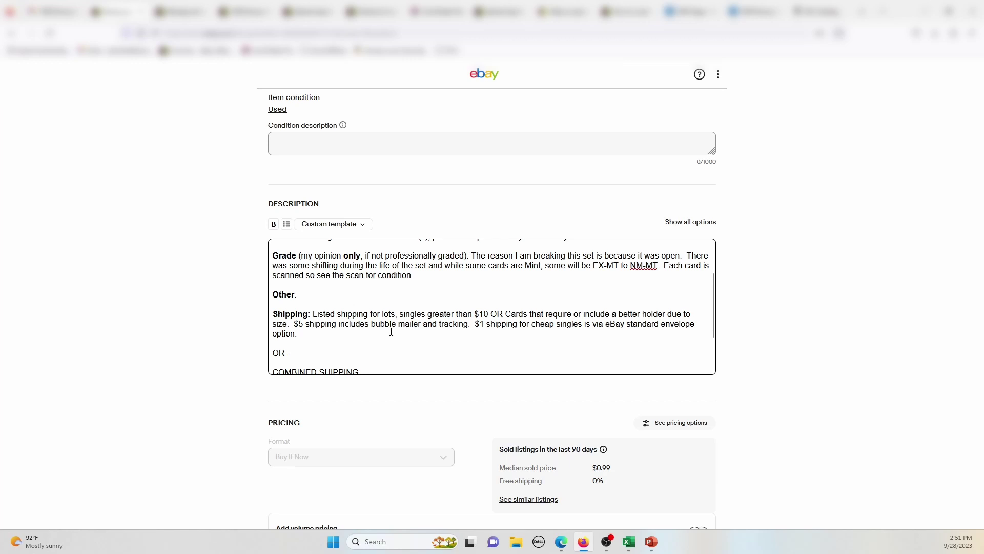
# Make the opening sentence "1990 Donruss American League's Best Set Break." bold in the description
pyautogui.scroll(2, 418, 302)
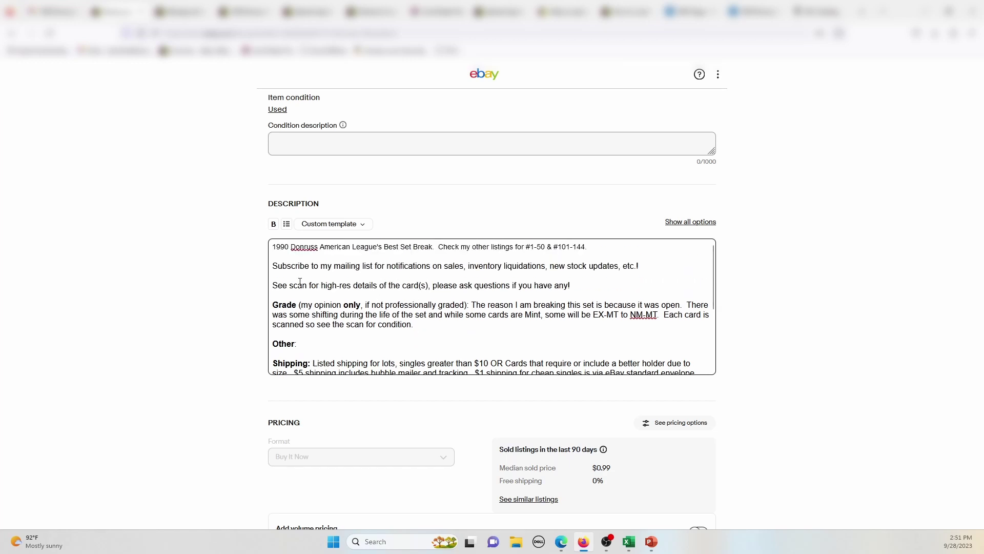
pyautogui.moveTo(274, 248); pyautogui.dragTo(435, 252)
pyautogui.click(273, 224)
# Change the eBay Standard Envelope service's cost for each additional item and submit the listing revision
pyautogui.scroll(-3, 393, 290)
pyautogui.scroll(-6, 235, 336)
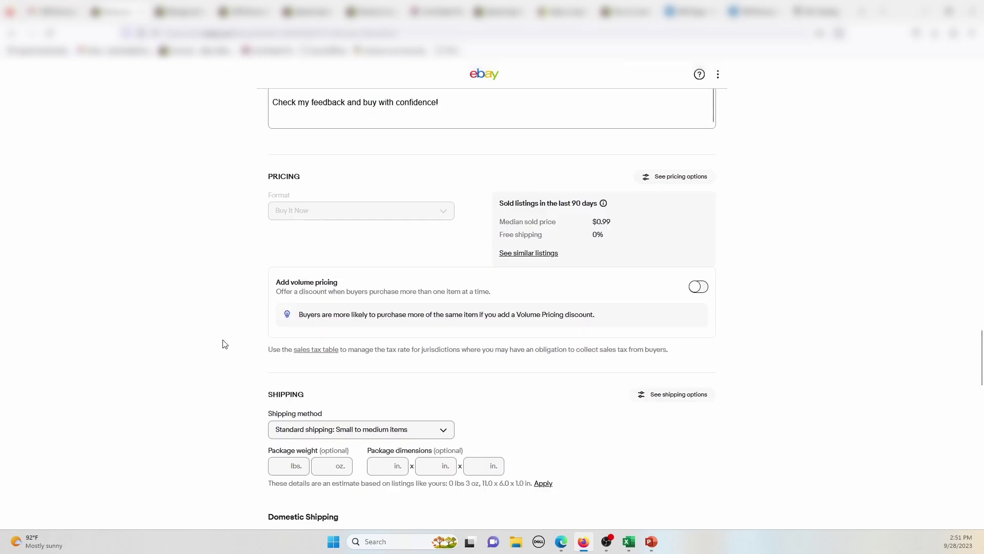
pyautogui.scroll(-5, 236, 333)
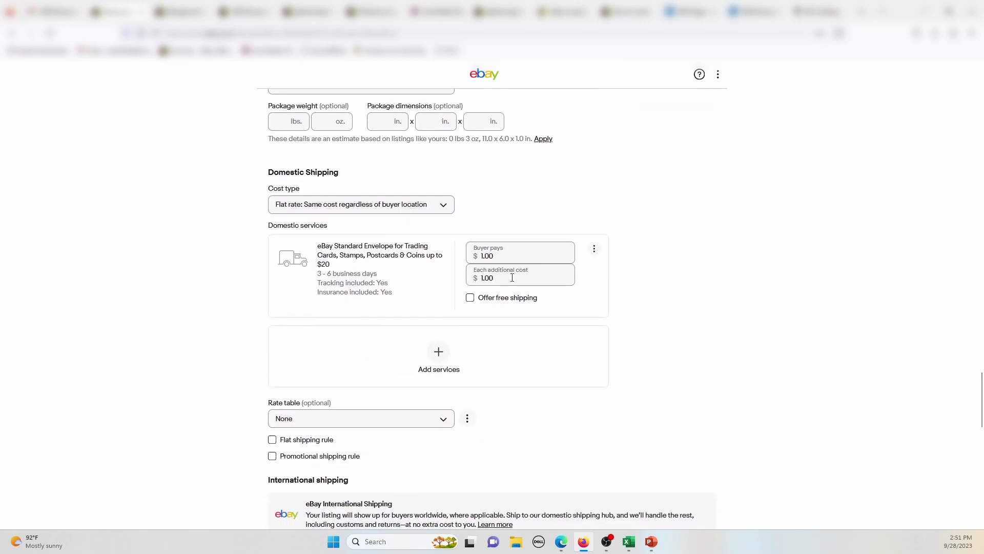
pyautogui.moveTo(511, 279); pyautogui.dragTo(482, 278)
pyautogui.write('2')
pyautogui.press('BackSpace')
pyautogui.click(624, 280)
pyautogui.scroll(-20, 209, 211)
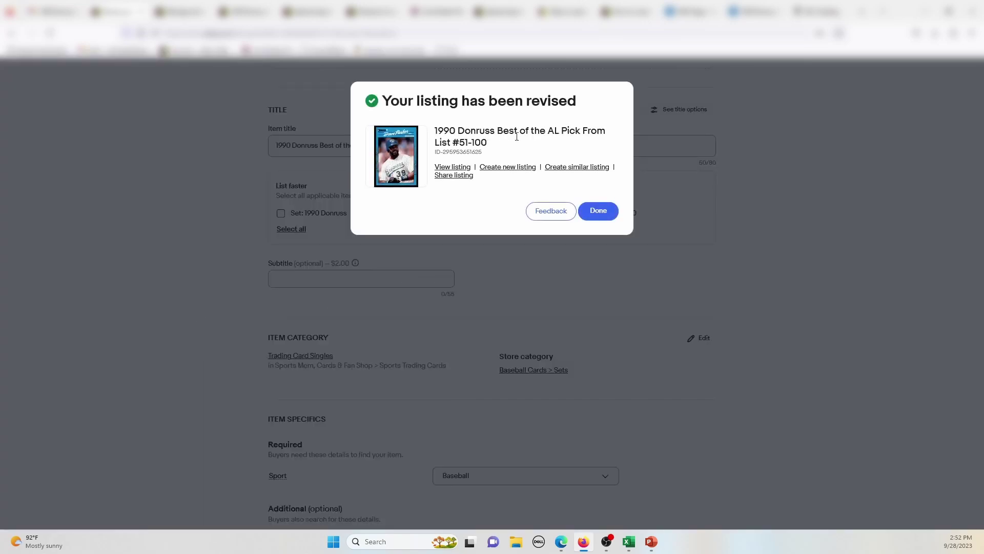
# View the revised #51-100 listing and check the price and the front and back pictures of the 63 Bo Jackson variation
pyautogui.click(446, 168)
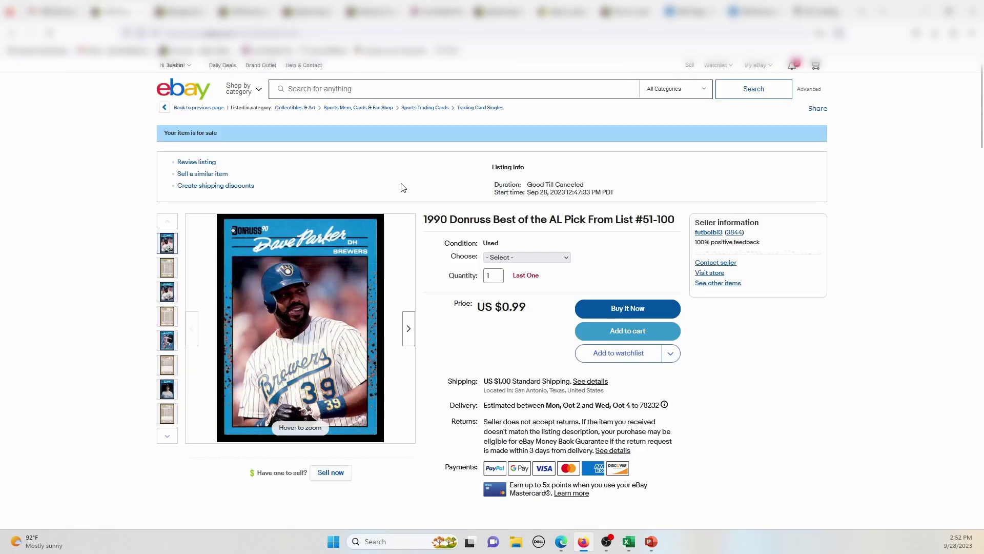
pyautogui.scroll(-2, 536, 315)
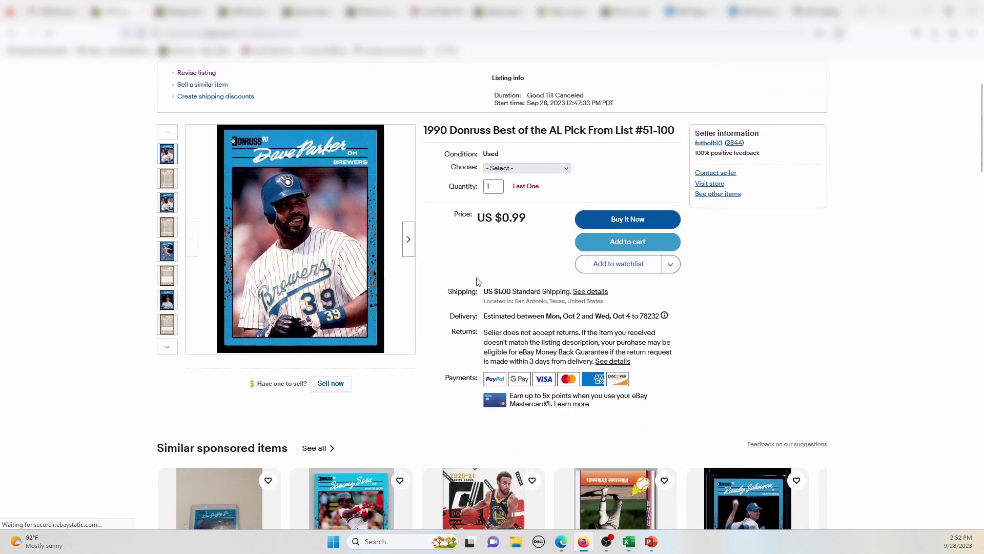
pyautogui.scroll(3, 474, 279)
pyautogui.click(517, 308)
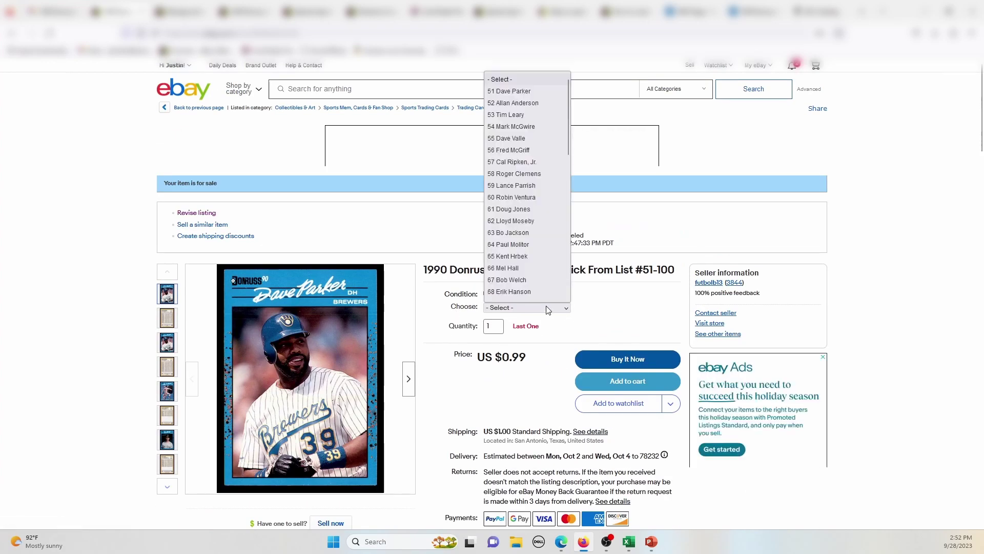
pyautogui.click(513, 232)
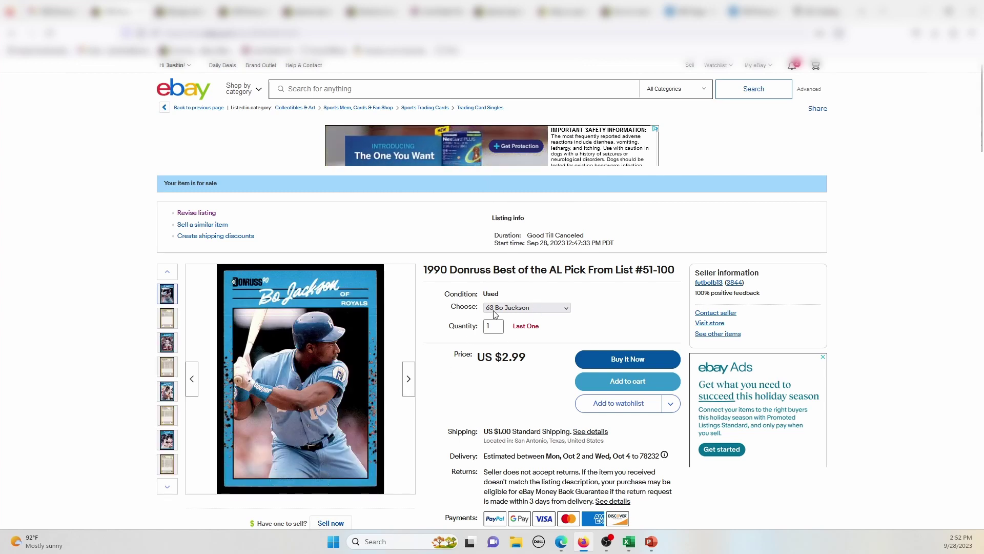
pyautogui.click(409, 379)
pyautogui.click(192, 379)
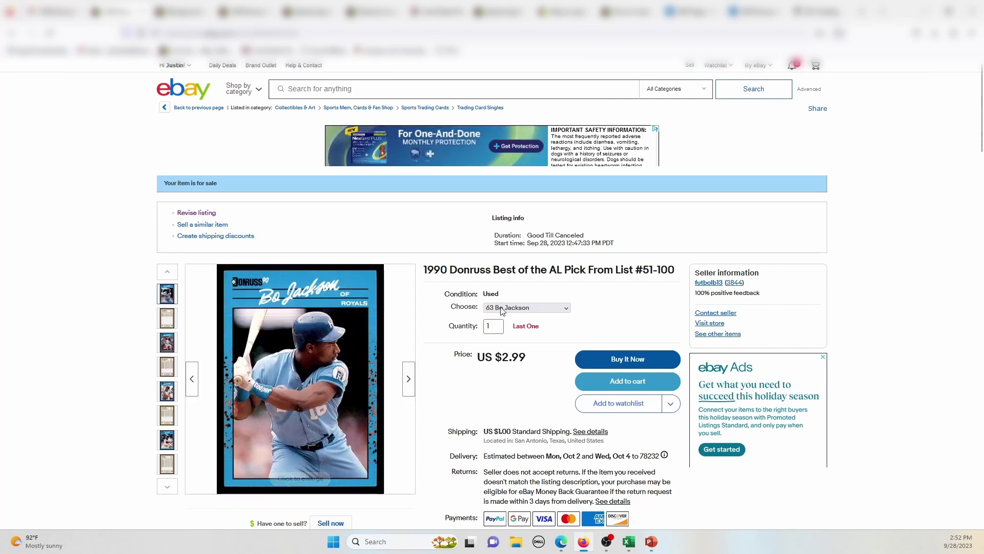
# Choose the 57 Cal Ripken, Jr. variation and check its price and card back picture
pyautogui.click(518, 308)
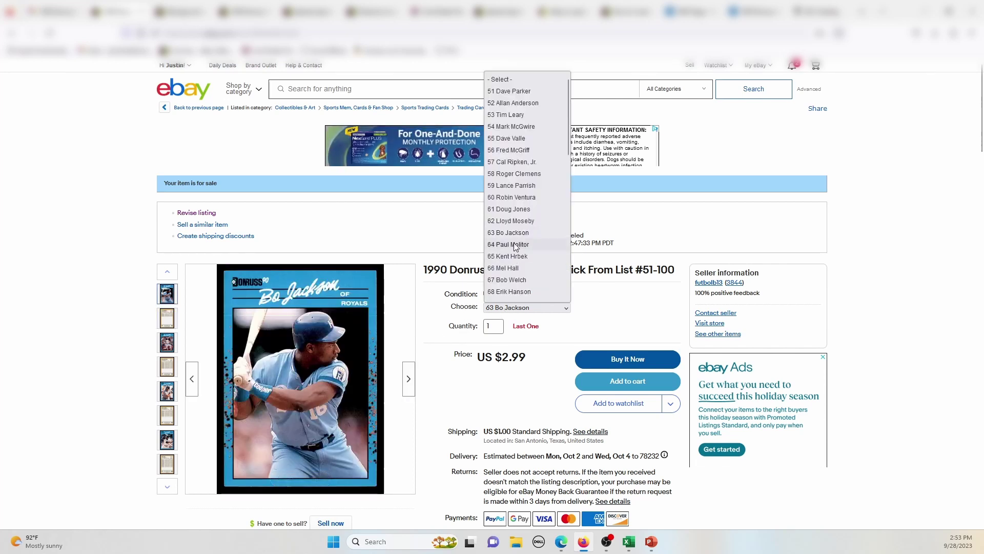
pyautogui.click(512, 162)
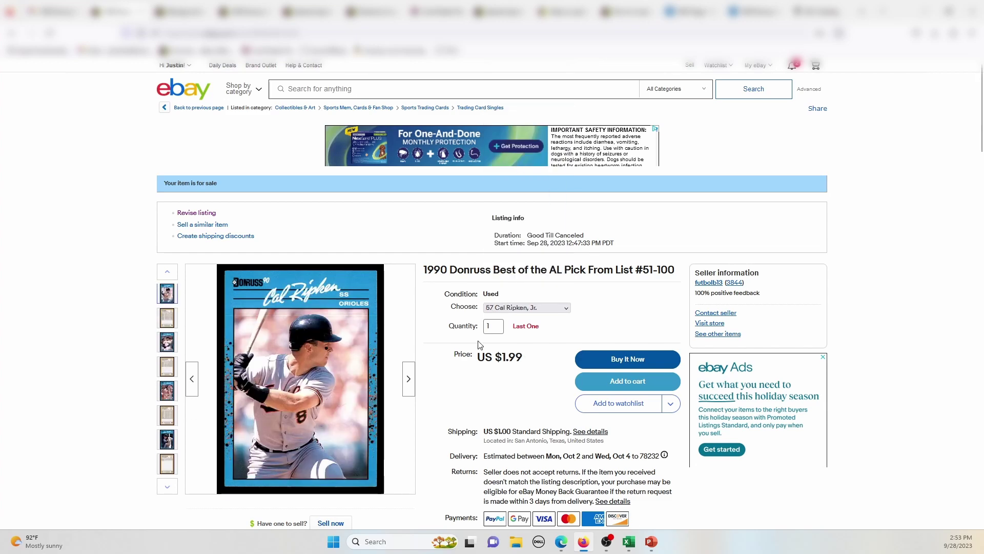
pyautogui.click(410, 391)
# Review the item specifics and the revised seller description on the live #51-100 listing page
pyautogui.scroll(-4, 455, 367)
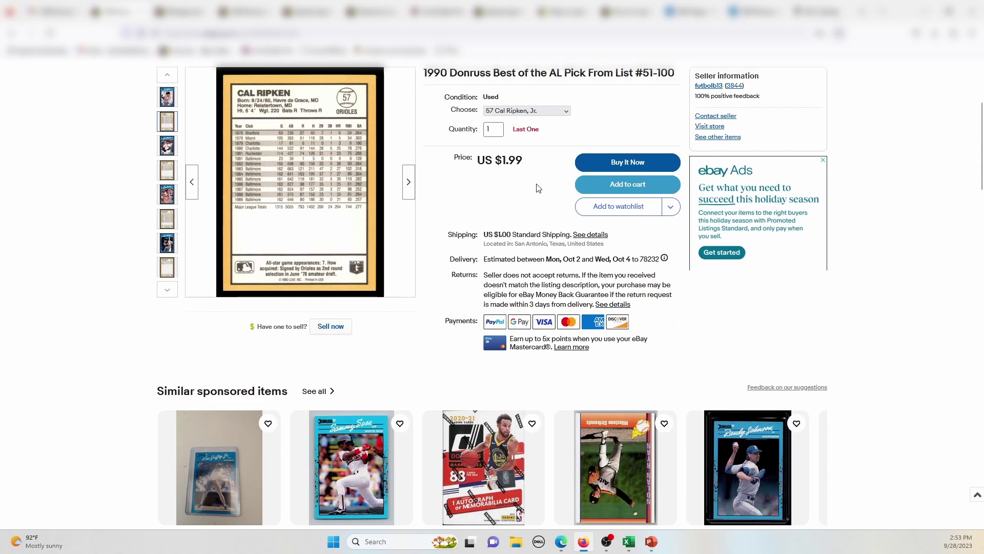
pyautogui.scroll(-9, 127, 280)
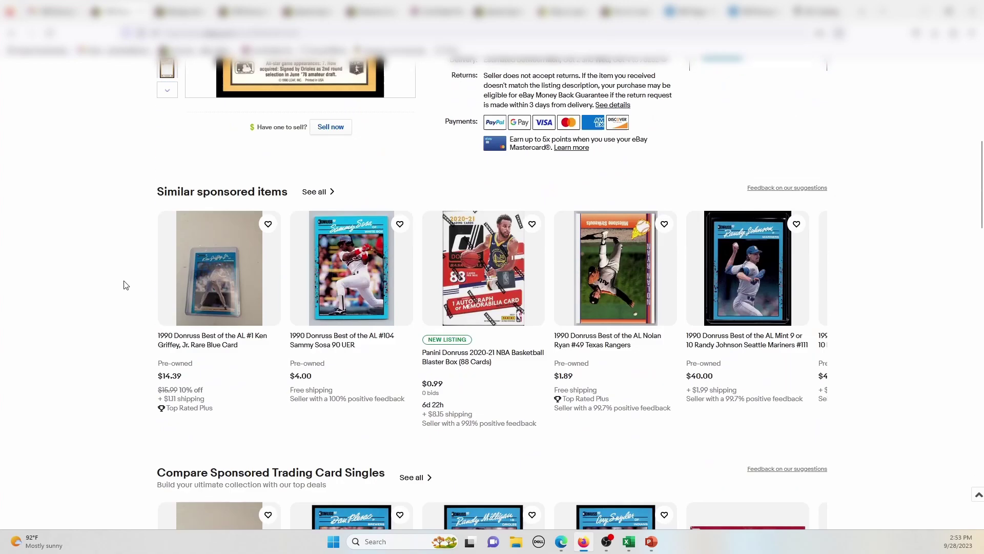
pyautogui.scroll(-9, 127, 280)
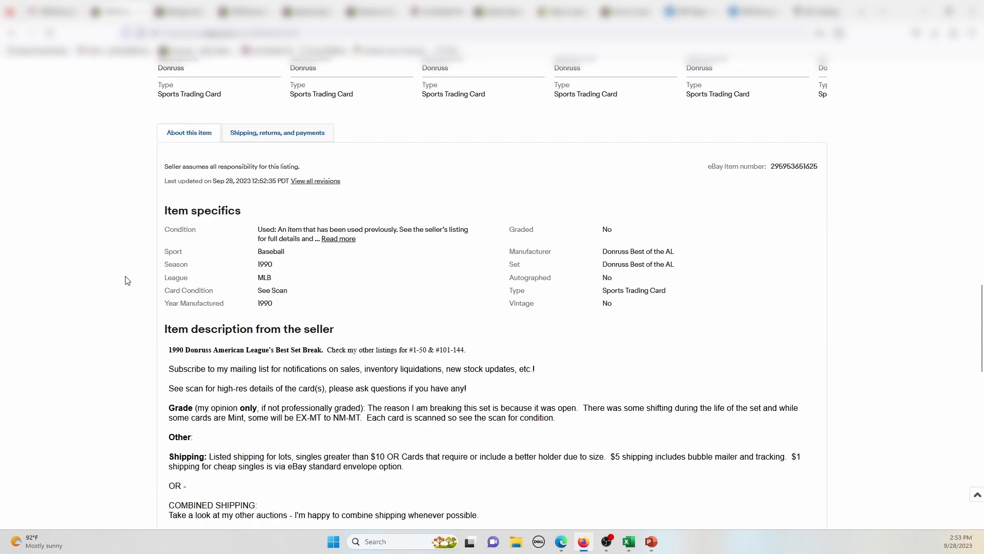
pyautogui.scroll(-2, 127, 280)
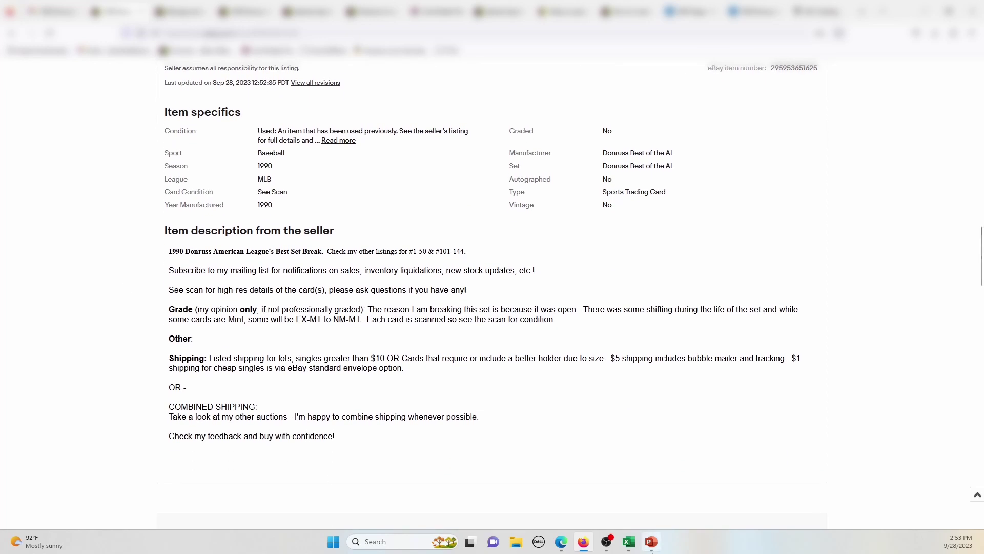
# Switch to the Excel workbook showing the 1990 Donruss AL Best 51-100 upload sheet
pyautogui.moveTo(629, 542)
pyautogui.click(457, 501)
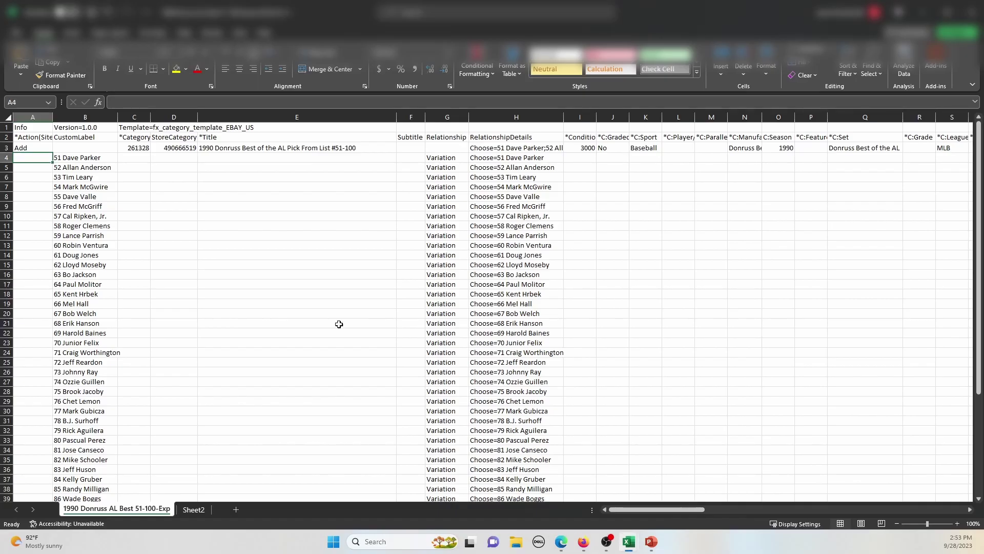